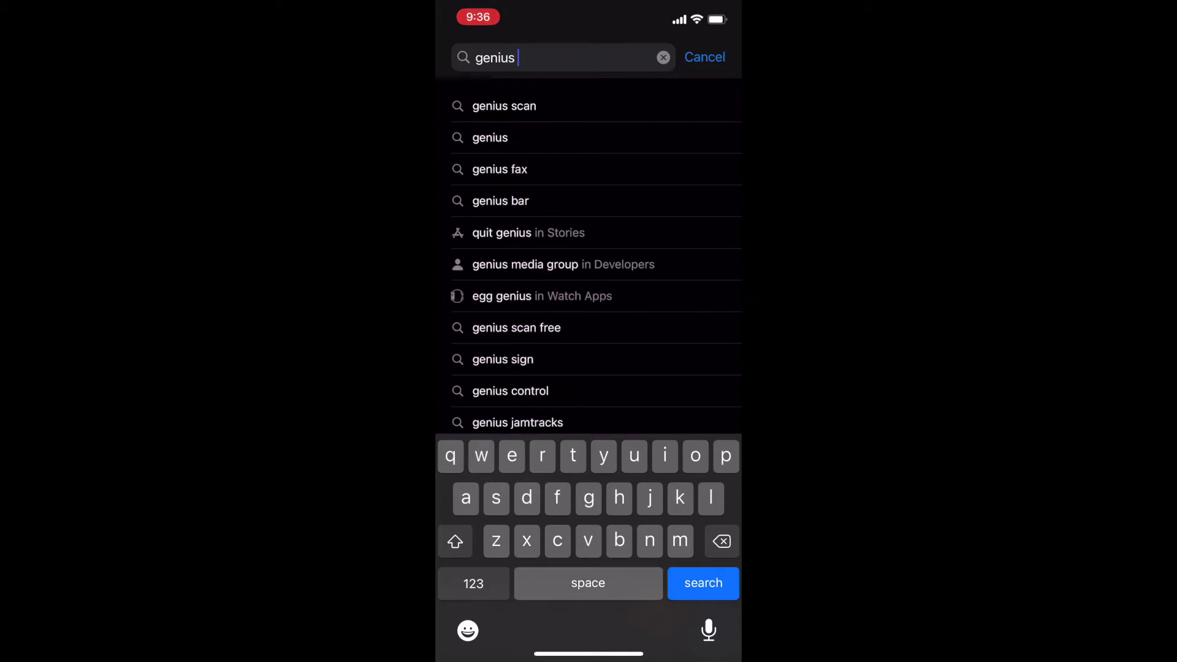
Search the App Store for genius scan, and launch the Genius Scan app from the home screen
left_click(504, 106)
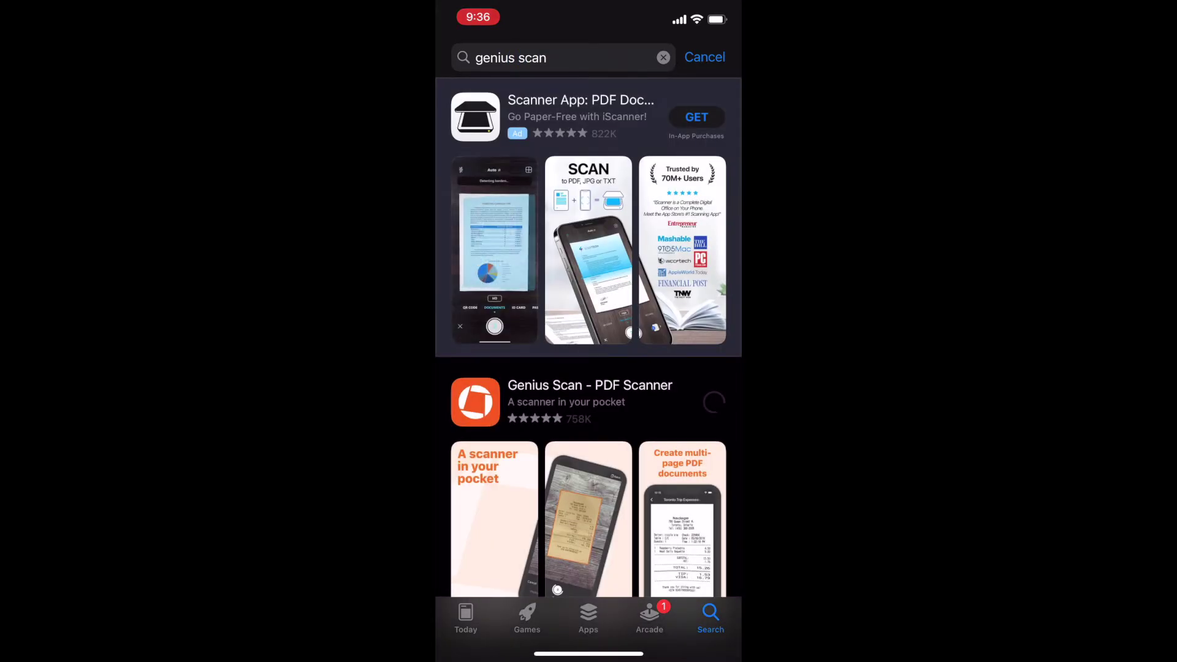
left_click_drag(588, 653, 588, 367)
left_click_drag(674, 367, 491, 368)
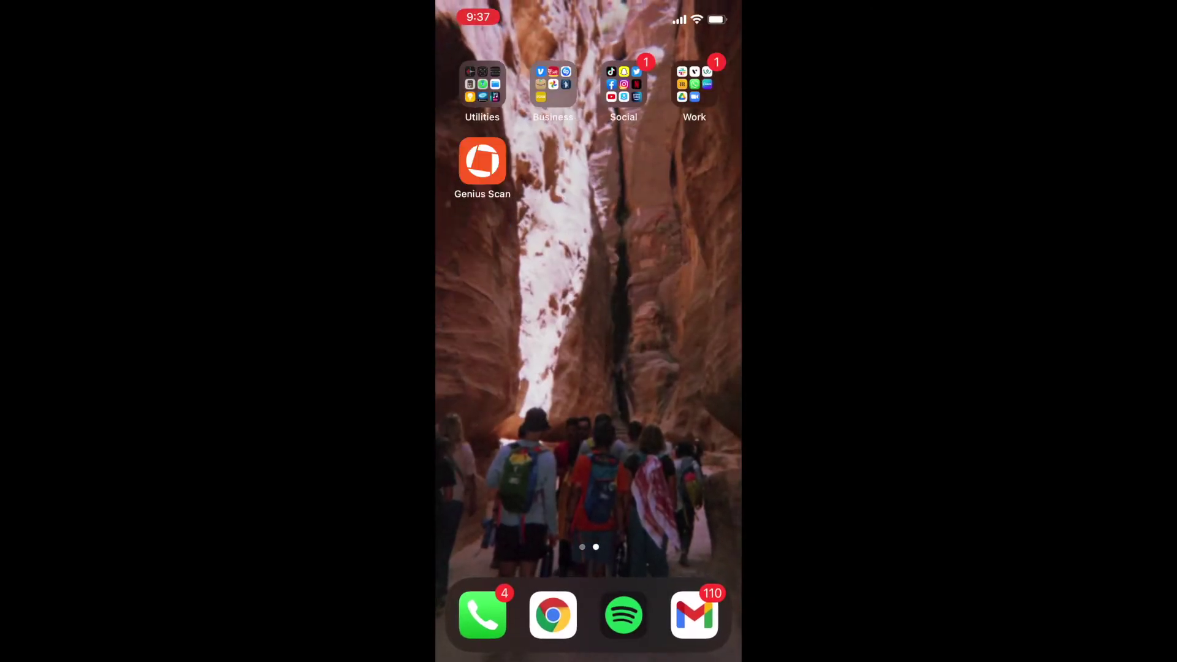
left_click(482, 161)
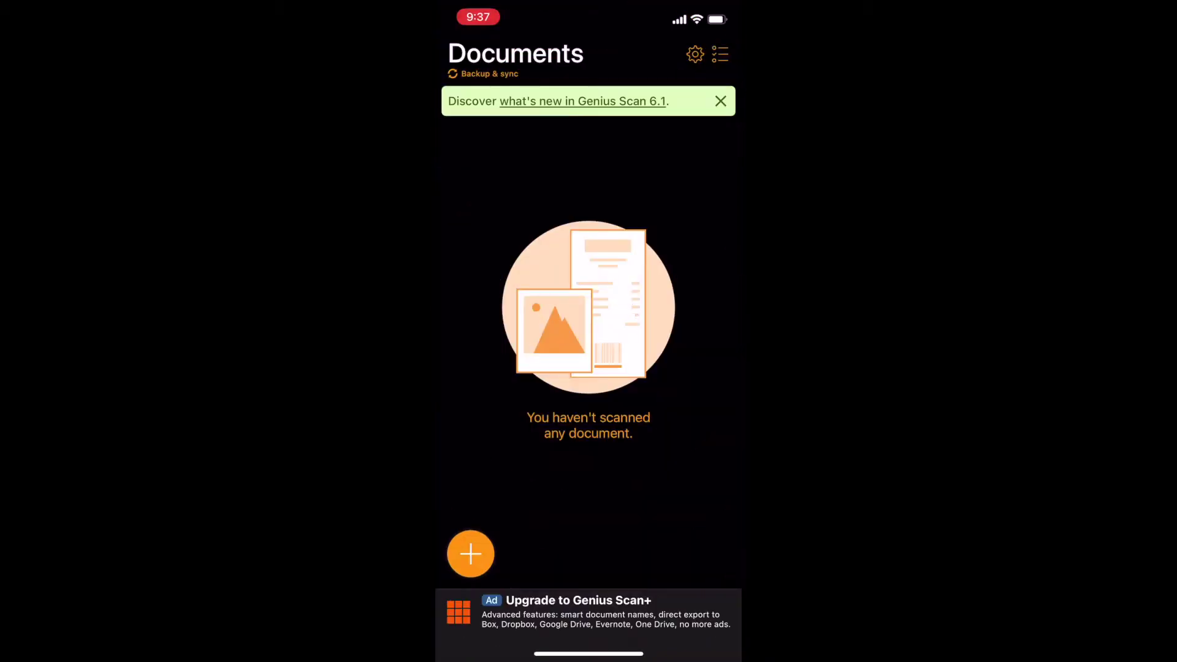
Scan the handwritten notepad page as a one-page document, decline the rating request and check the page overview
left_click(471, 553)
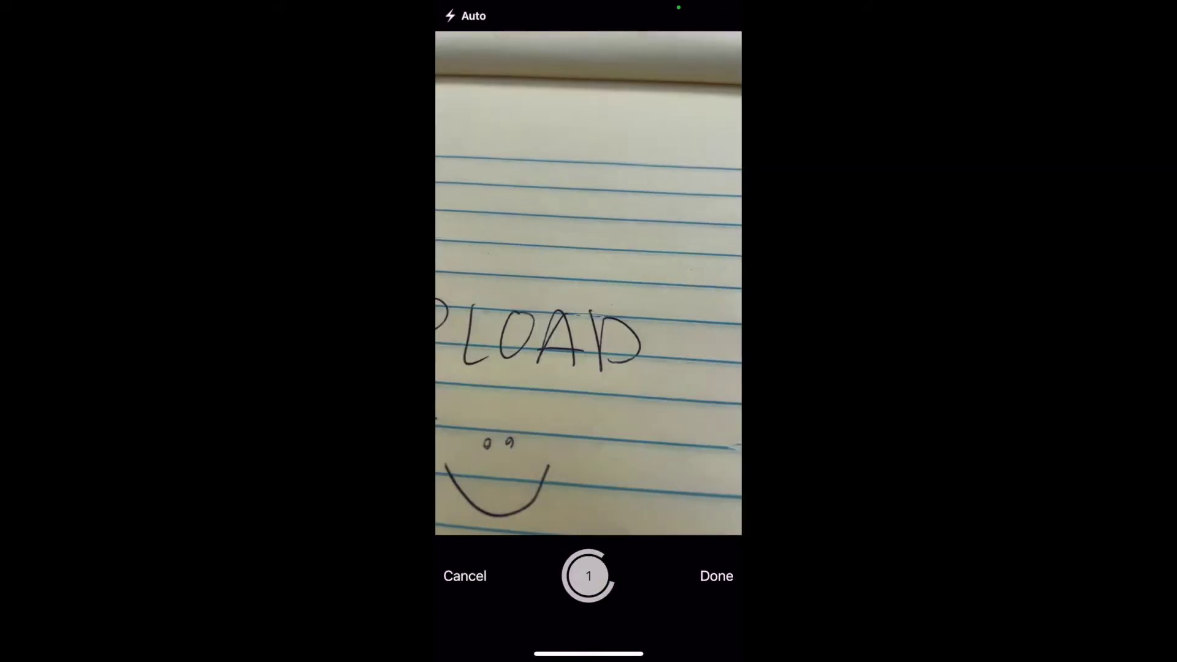
left_click(716, 576)
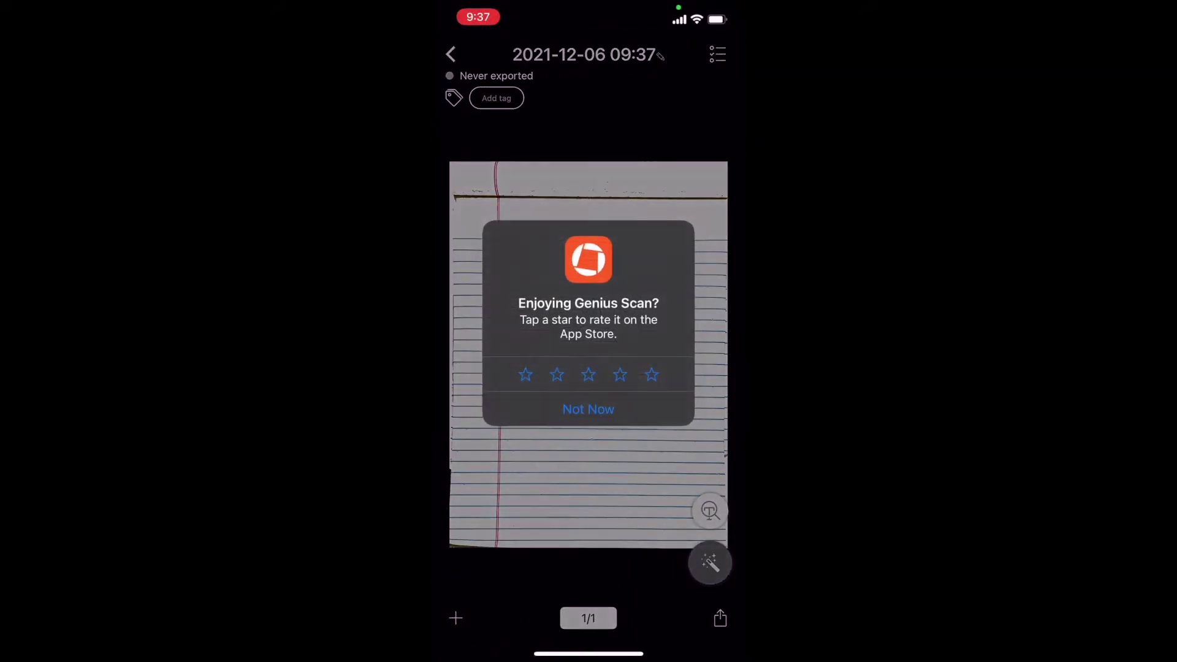
left_click(588, 409)
left_click(588, 618)
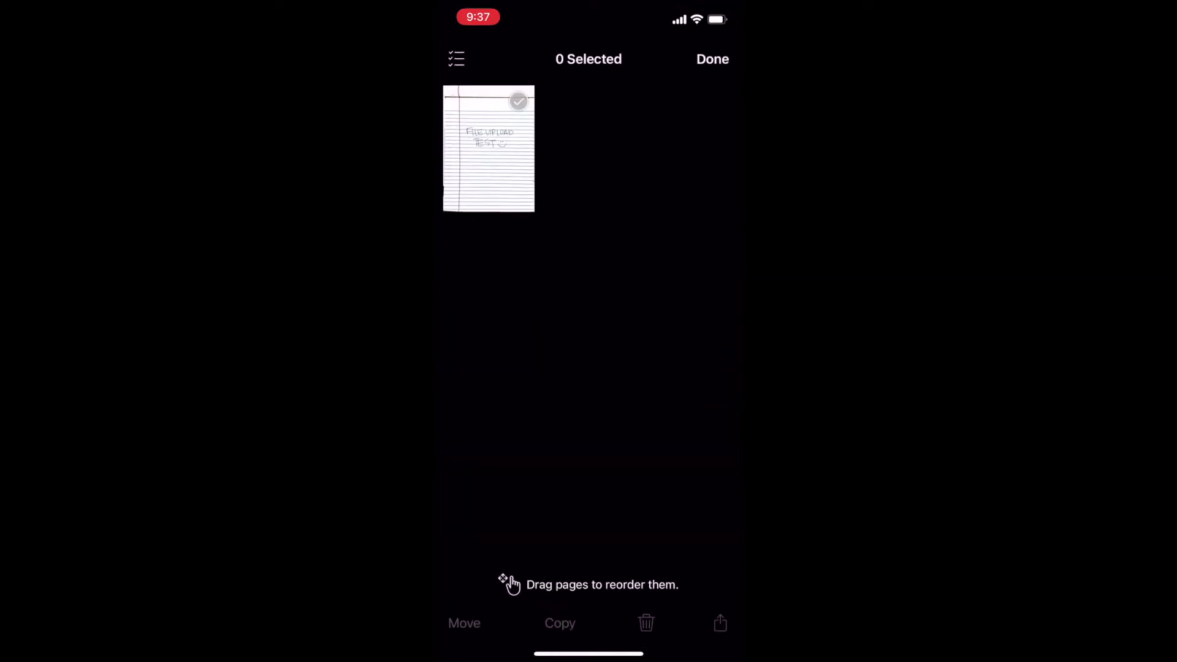
left_click(712, 54)
Rename the scanned document as Genius Scan Test
left_click(604, 50)
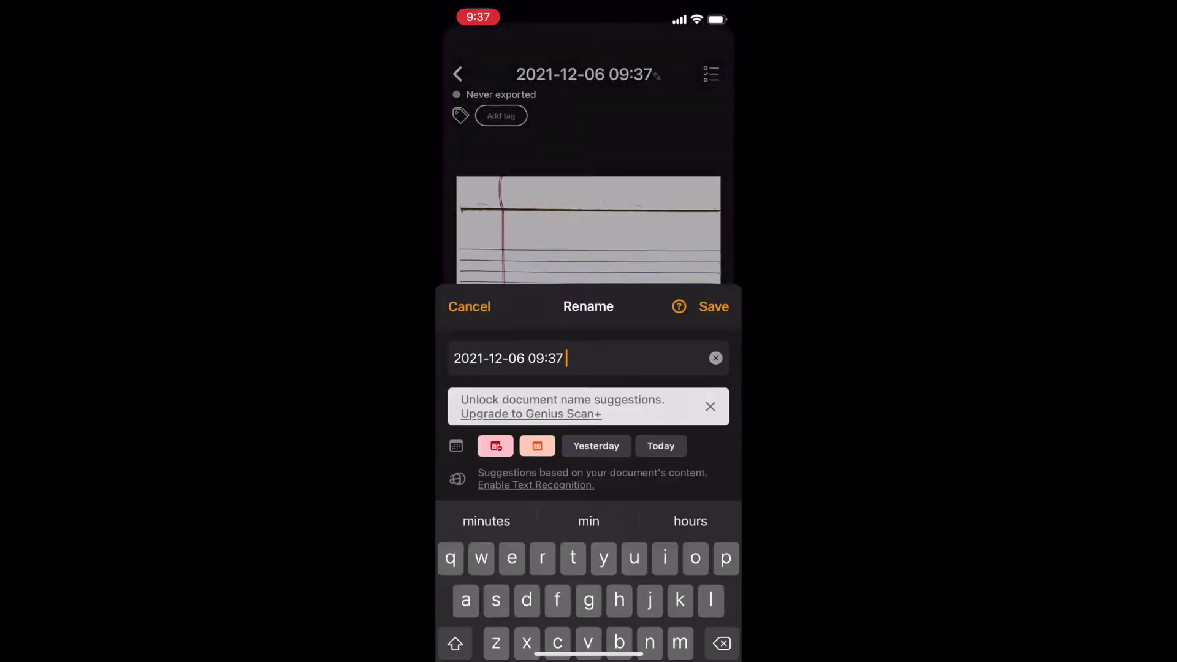
left_click(715, 119)
type("Geni")
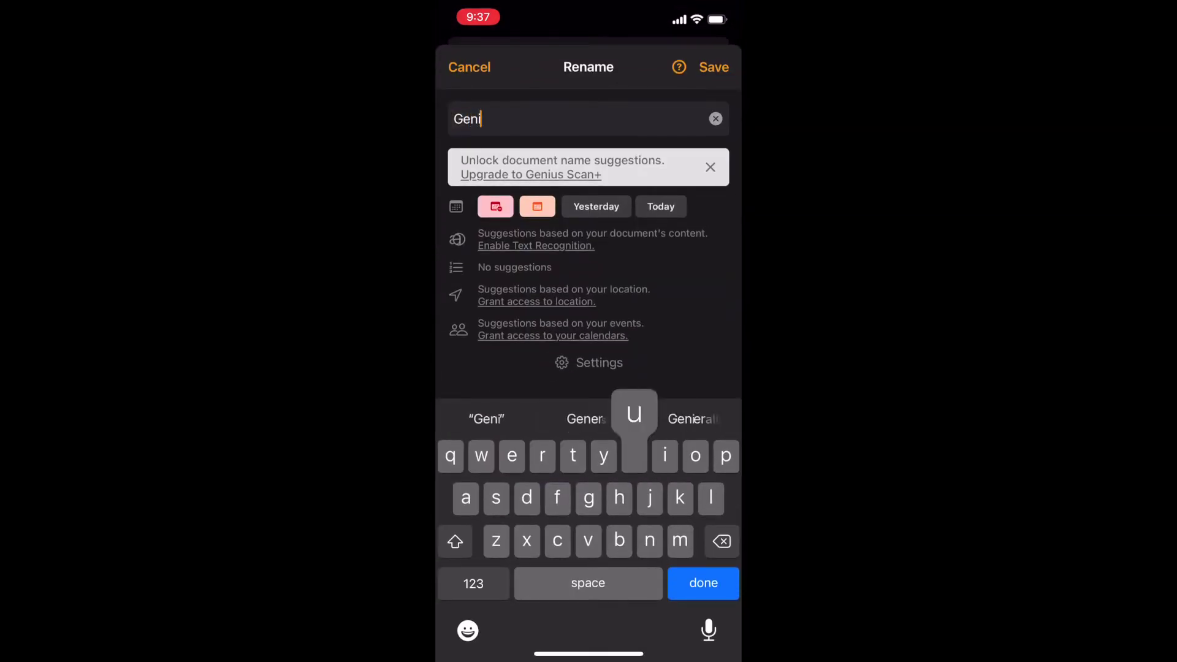
type("us Scan Test")
left_click(713, 66)
Open the scan's export options and check the format and resolution, keeping PDF at actual resolution
left_click(720, 619)
left_click(589, 106)
left_click(588, 141)
left_click(479, 140)
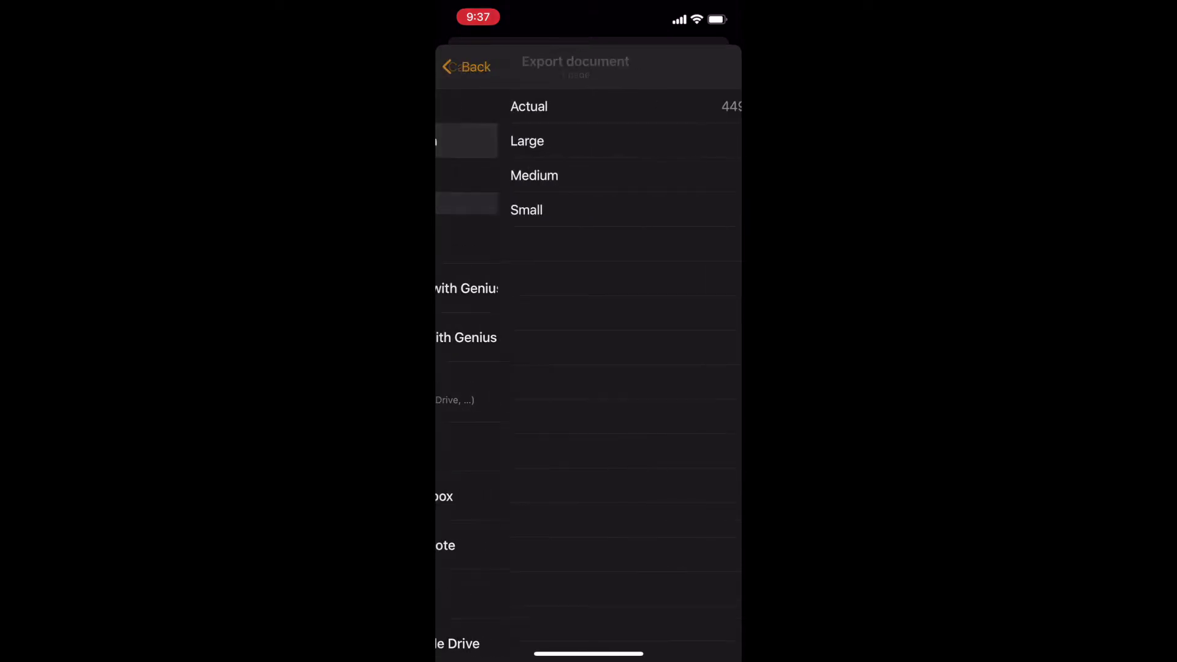
left_click(465, 67)
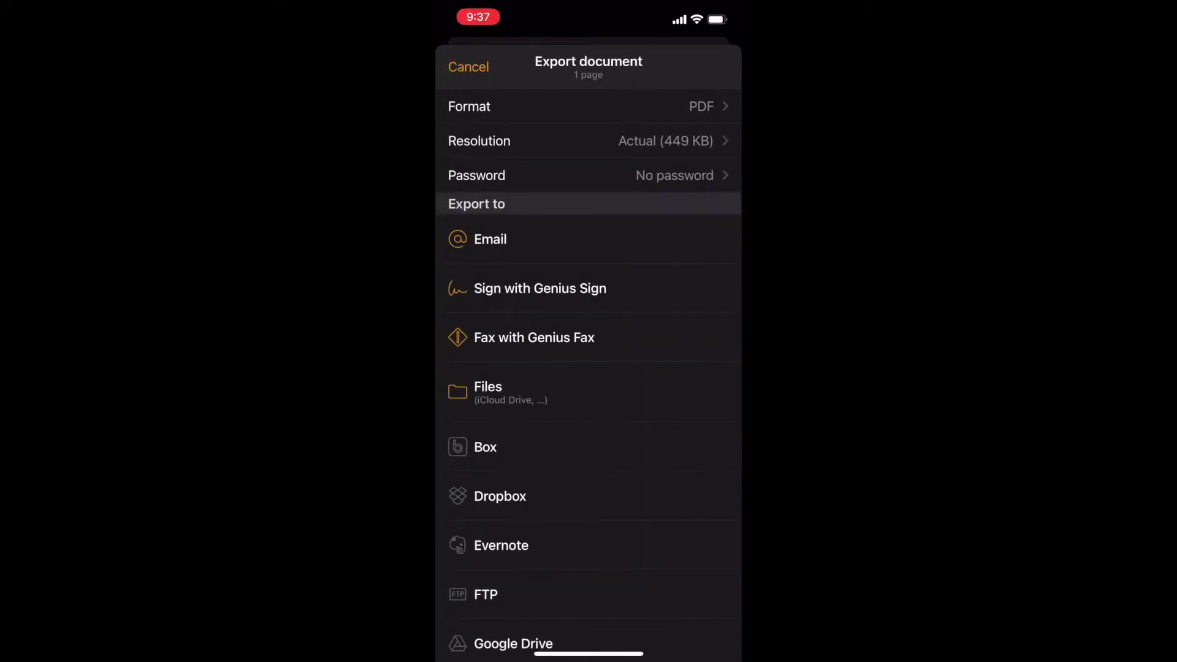
Export the PDF through other apps without a completion notification, sending it by AirDrop to the MacBook Pro
scroll(588, 367, "down", 5)
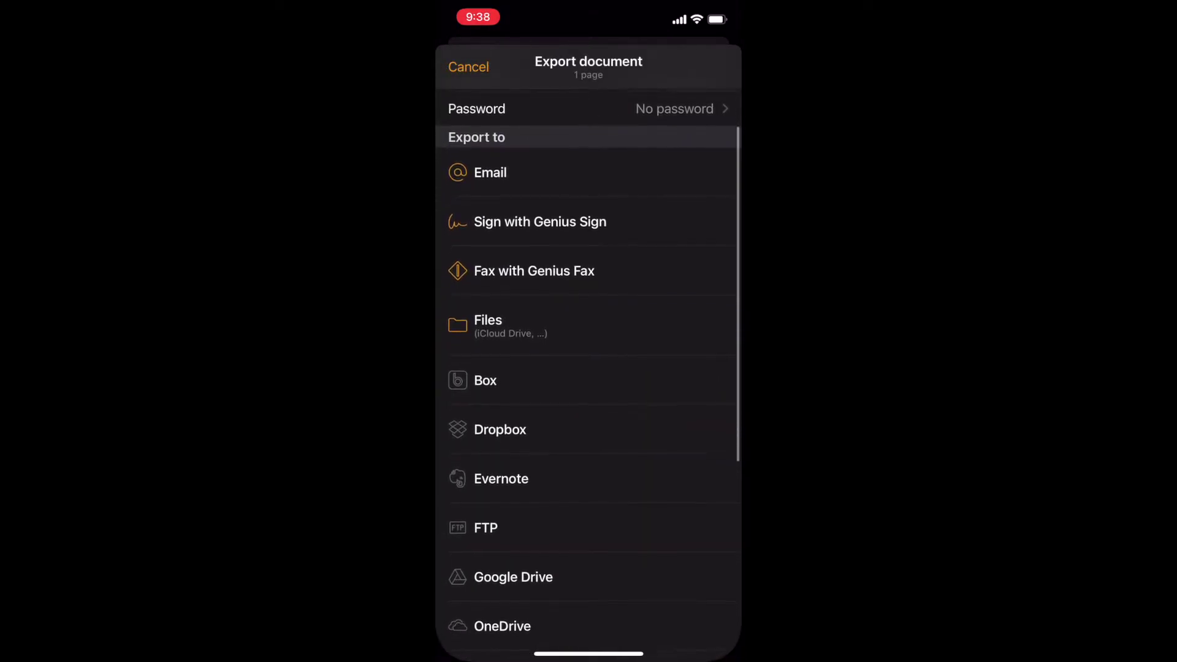
scroll(588, 368, "down", 5)
left_click(508, 604)
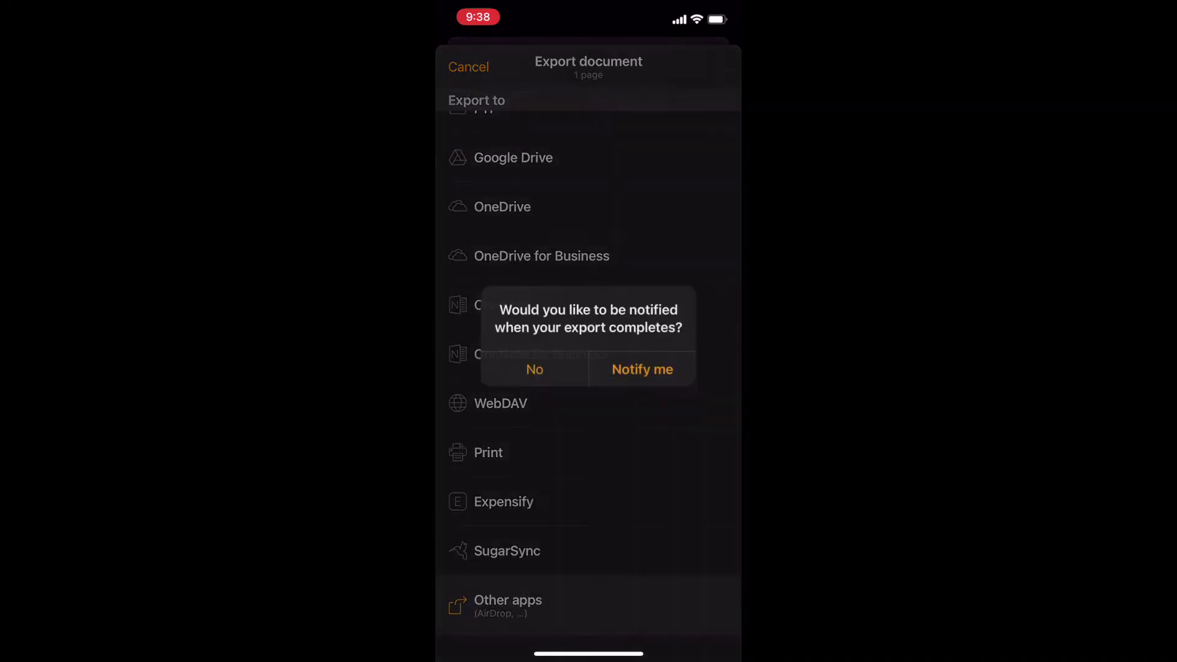
left_click(535, 369)
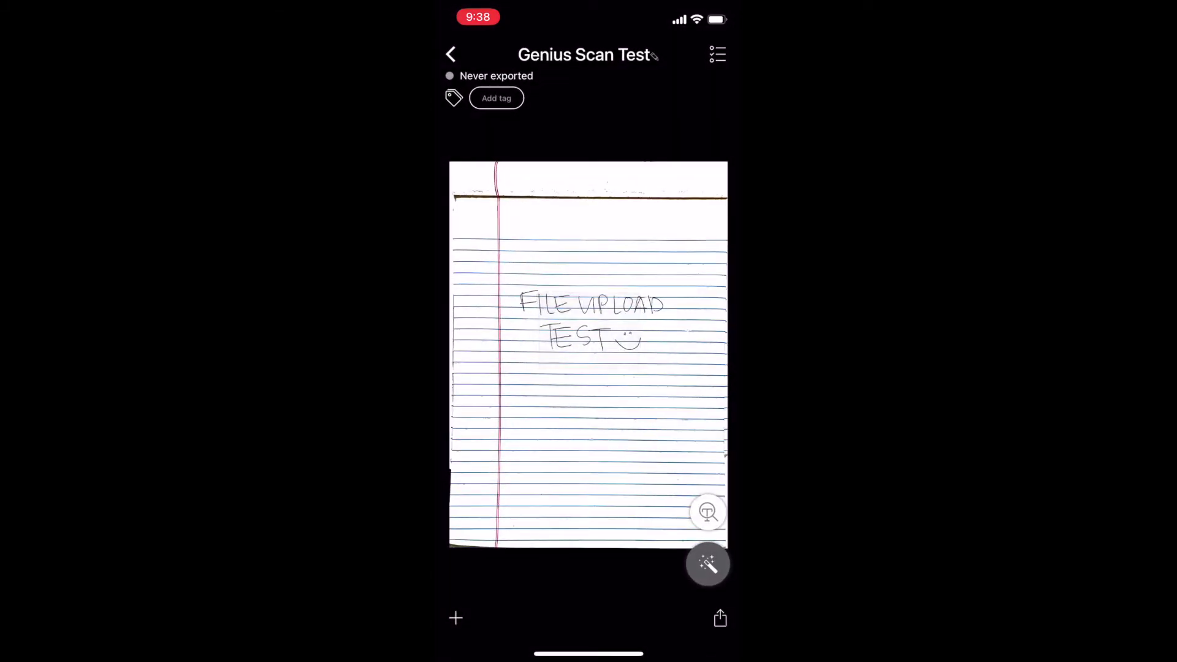
left_click(472, 506)
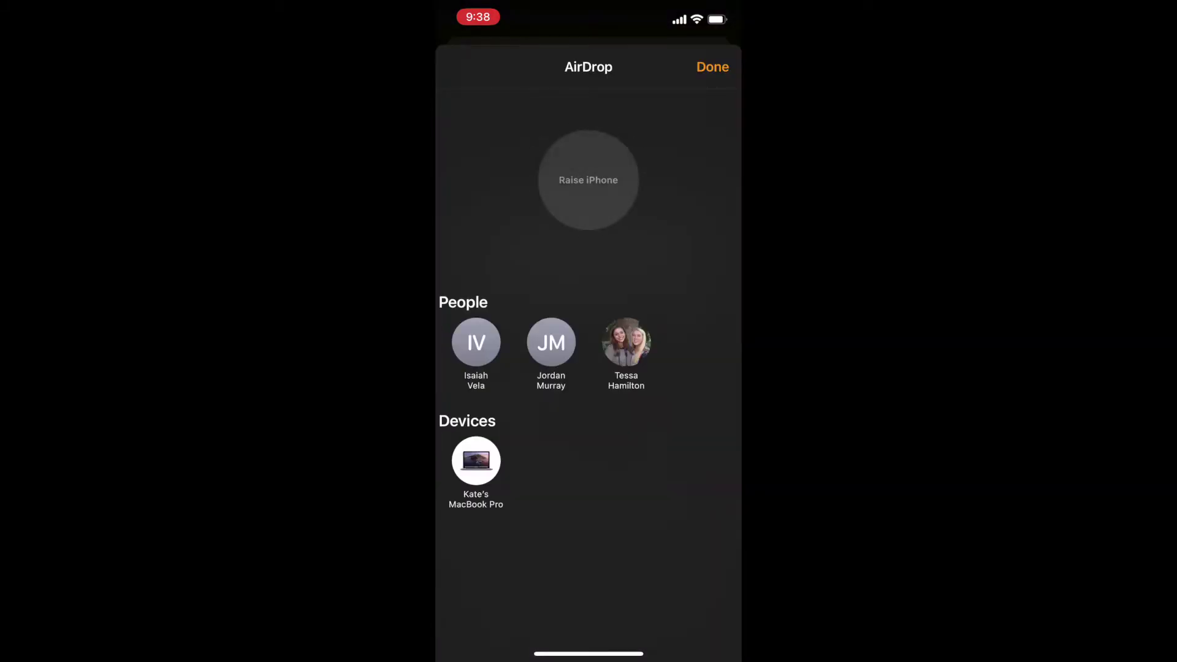
left_click(475, 461)
left_click(712, 66)
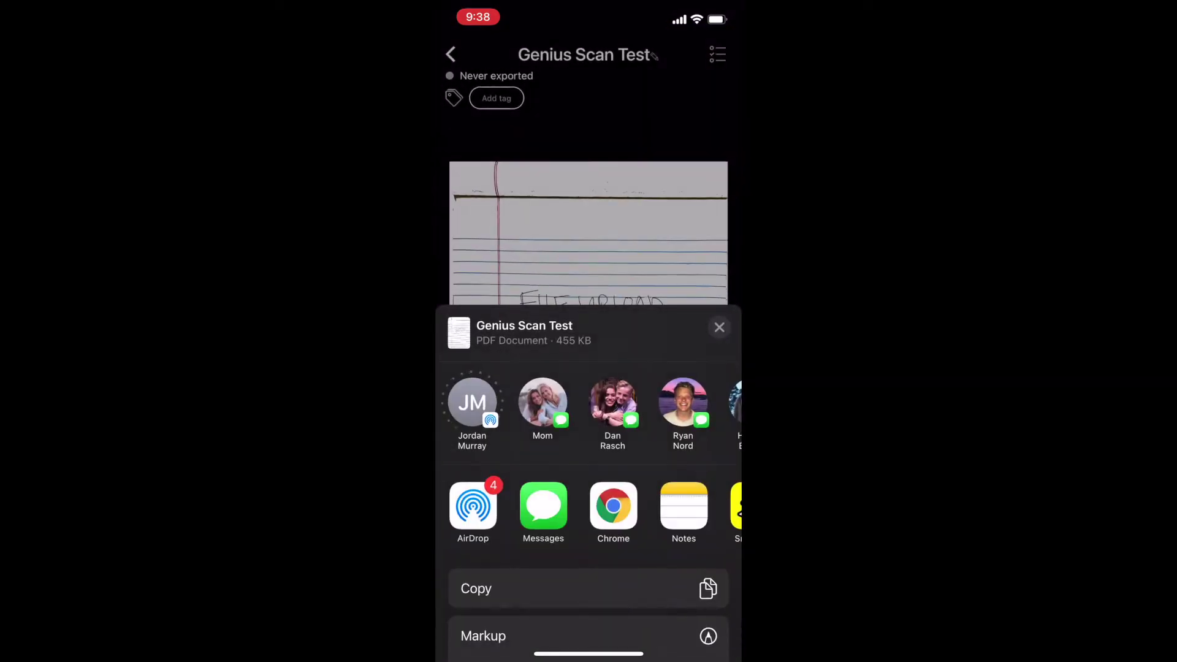
Switch to Notes, create a new note and start a document scan in it
left_click_drag(588, 654, 589, 393)
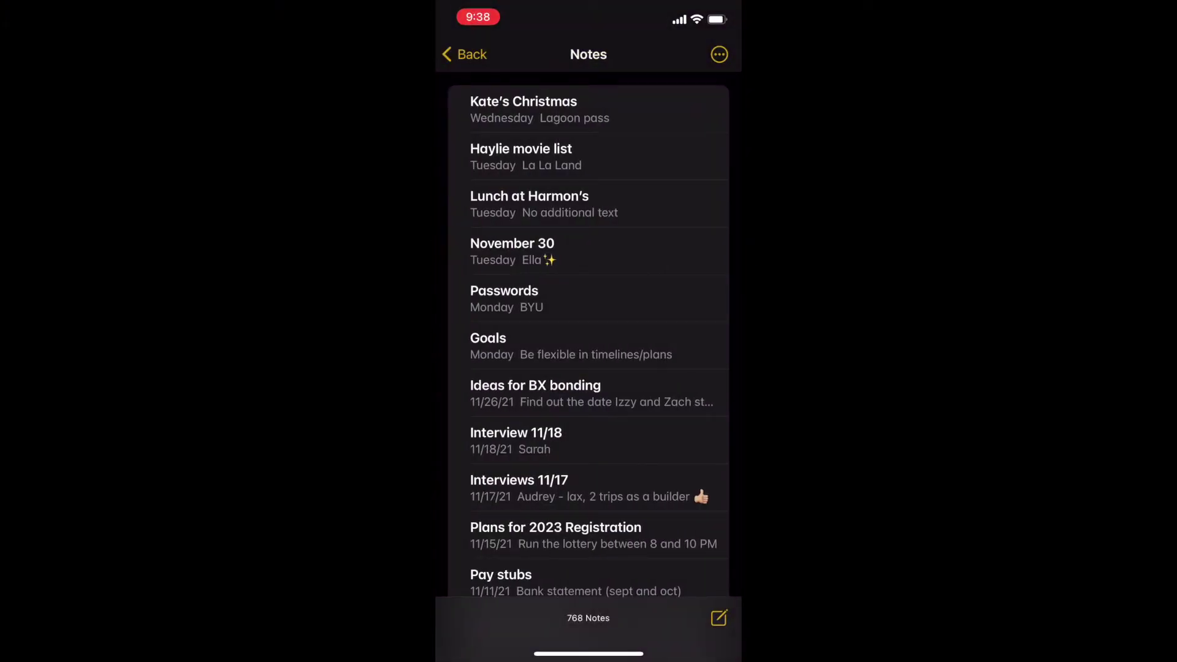
left_click(719, 618)
left_click(456, 91)
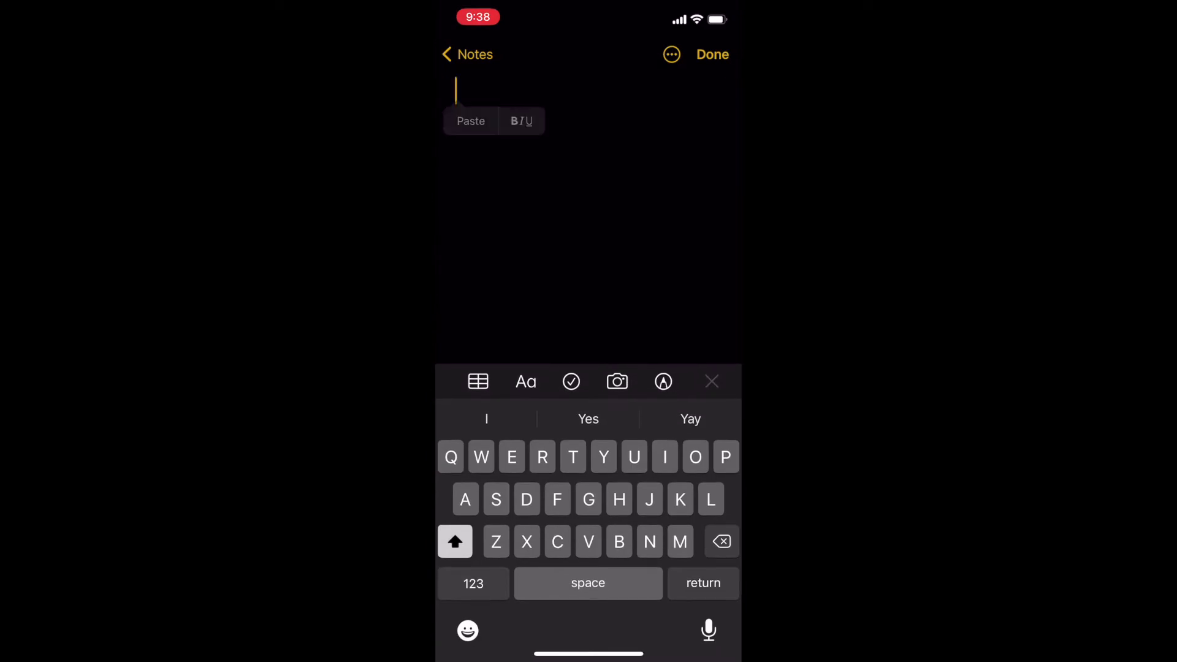
left_click(712, 55)
left_click(545, 618)
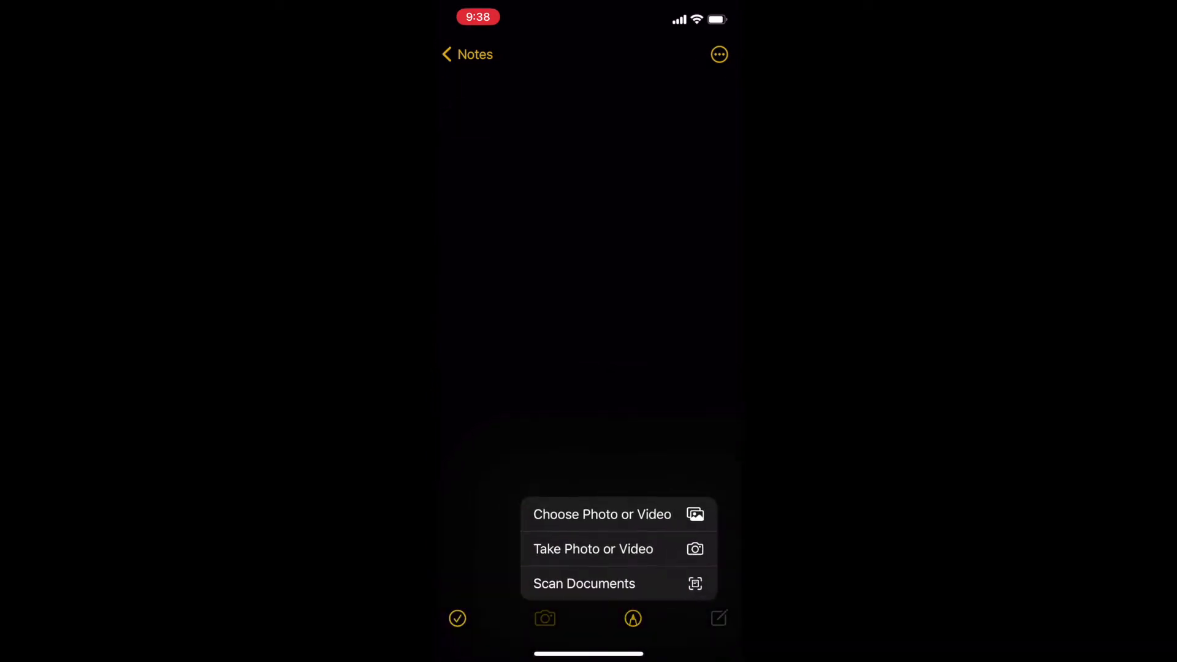
left_click(584, 583)
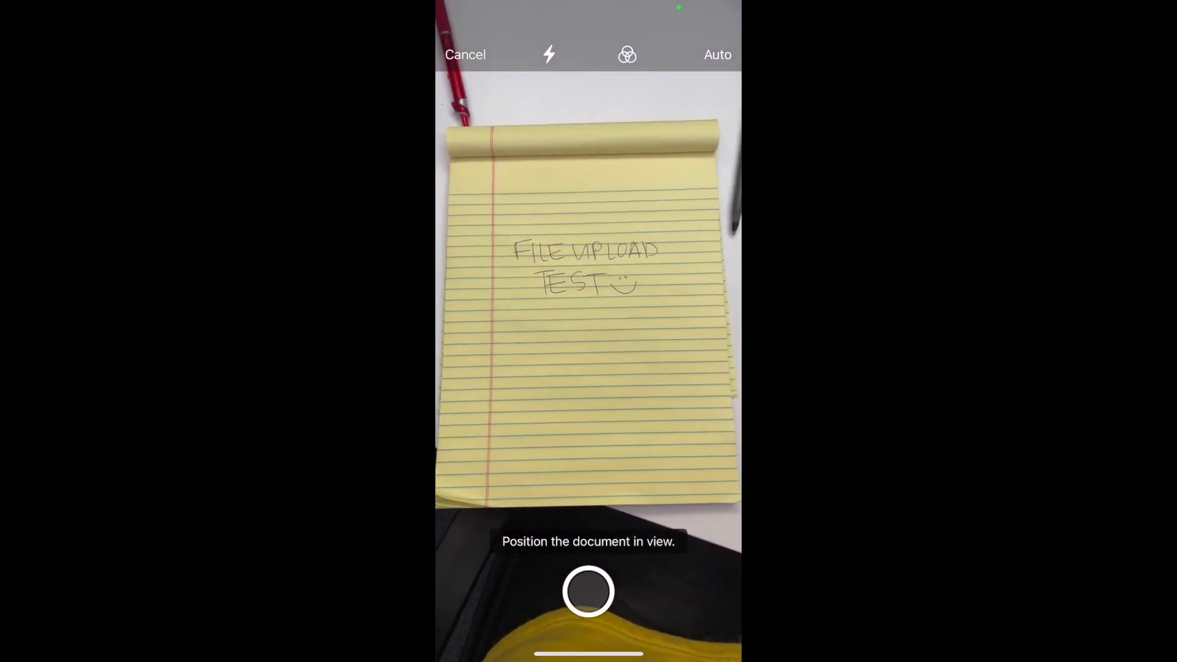
Capture the notepad page, fit the four crop corners to the sheet's edges and save the scan into the note
left_click(587, 592)
left_click_drag(725, 147, 665, 220)
left_click_drag(725, 514, 682, 454)
left_click_drag(450, 515, 495, 440)
left_click_drag(451, 147, 504, 225)
left_click_drag(682, 454, 680, 438)
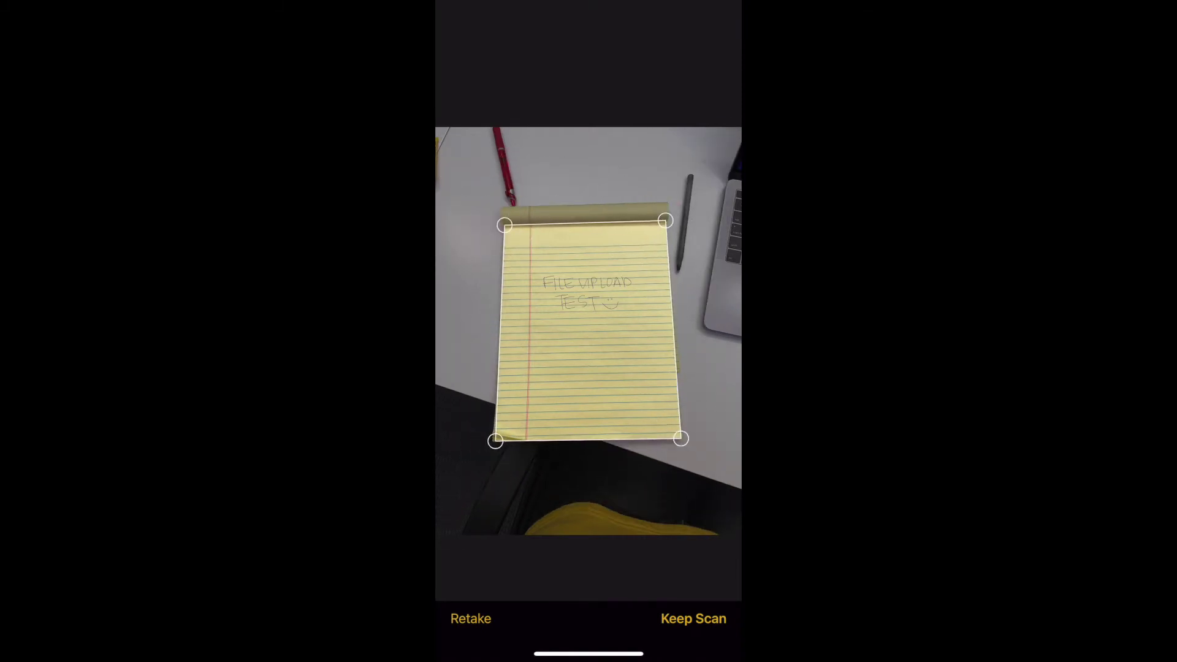
left_click(693, 618)
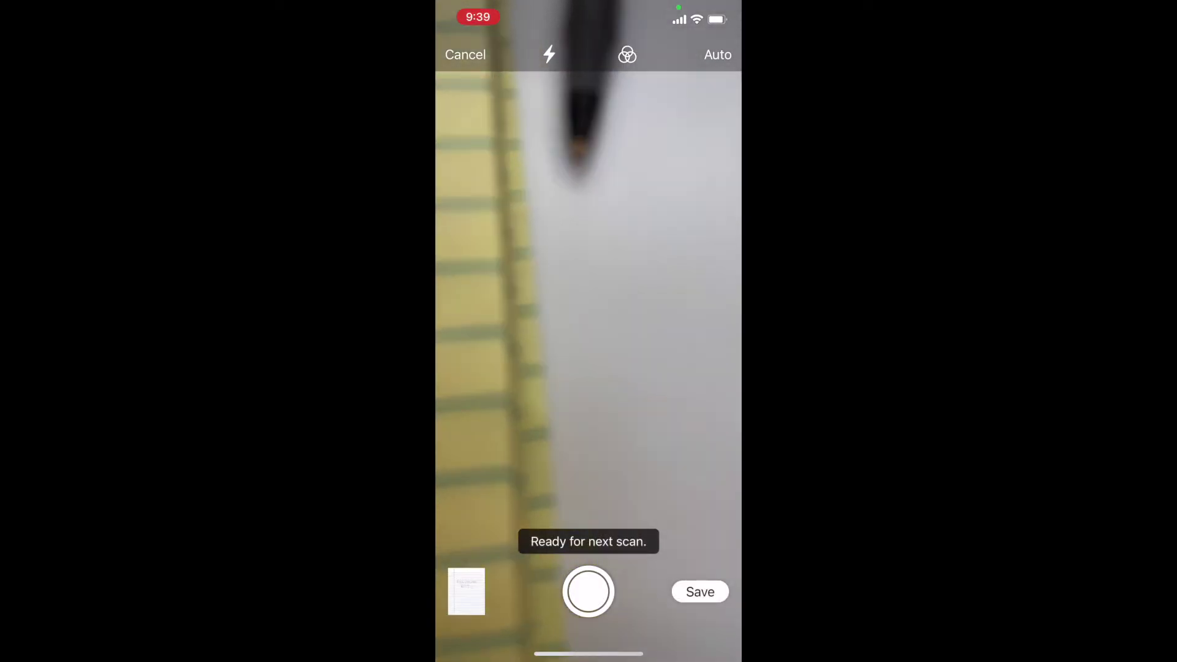
left_click(700, 592)
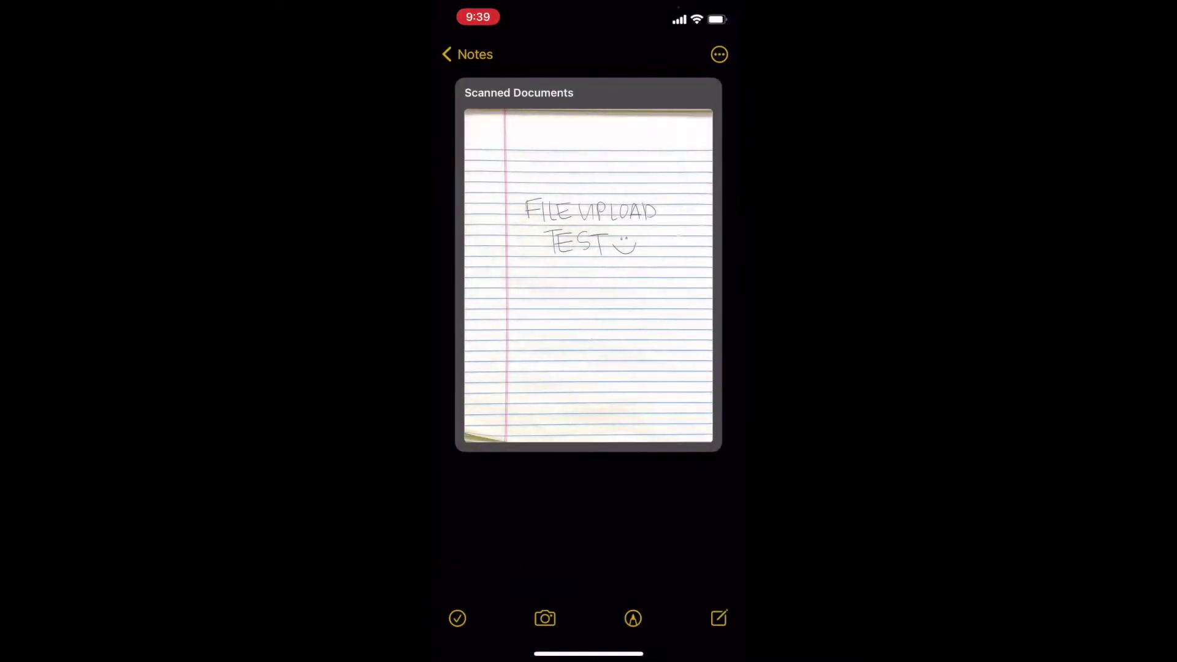
Send a copy of the scanned note by AirDrop to the MacBook, and close the sharing options
left_click(719, 54)
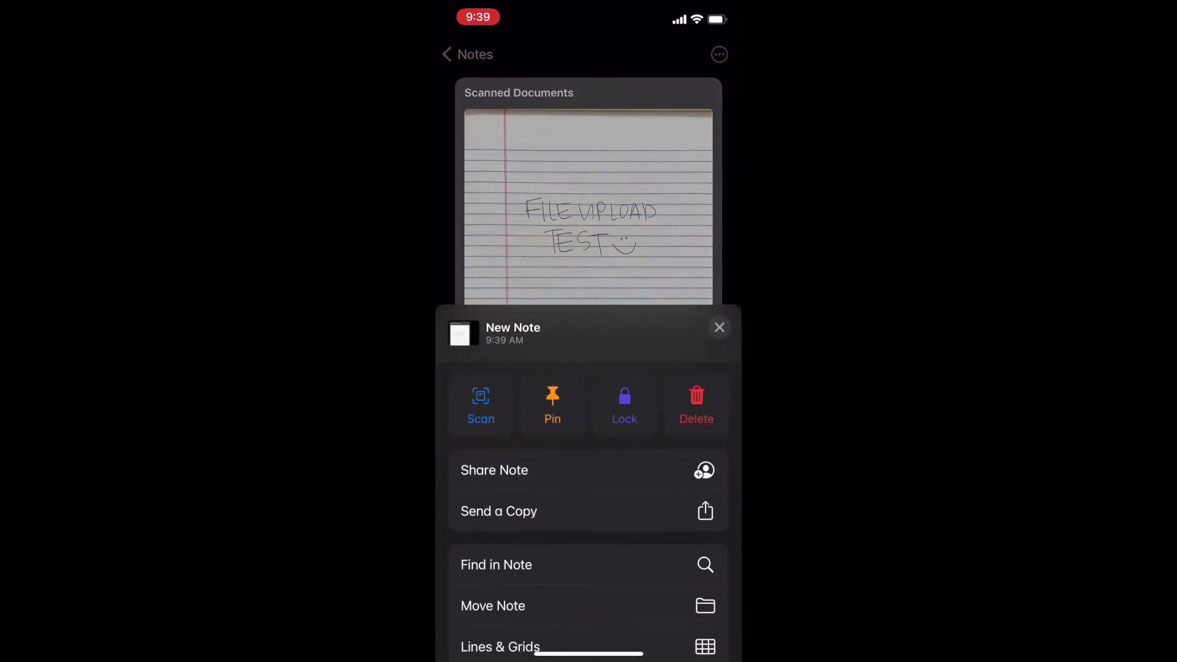
left_click(499, 510)
left_click(473, 506)
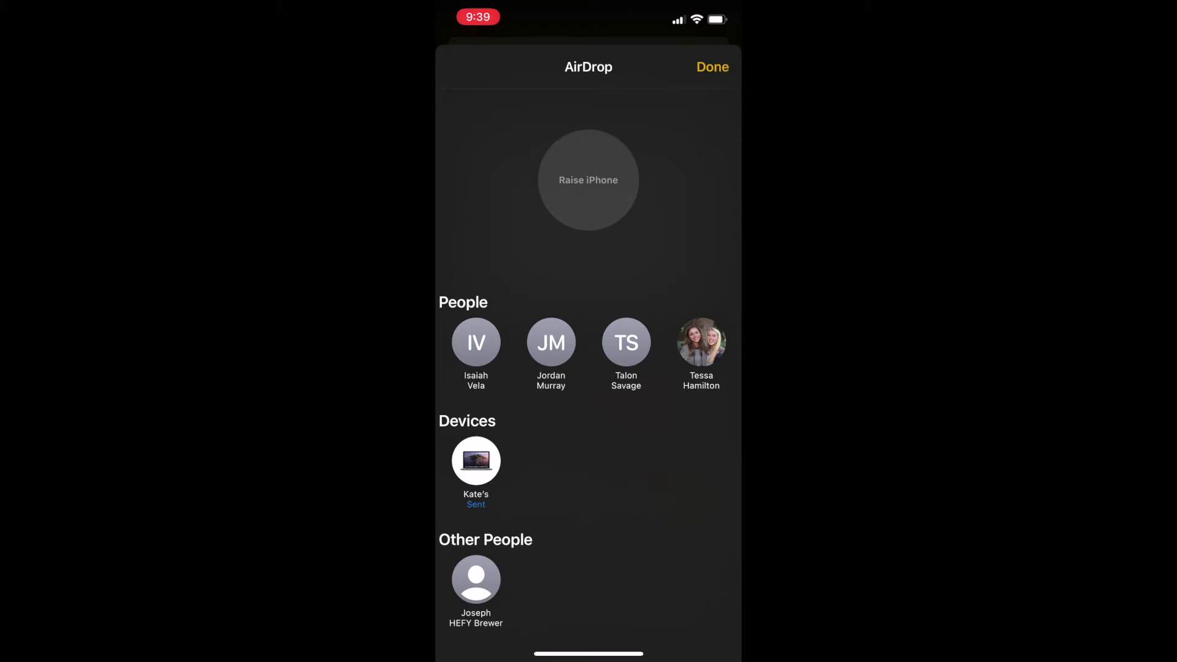
left_click(712, 66)
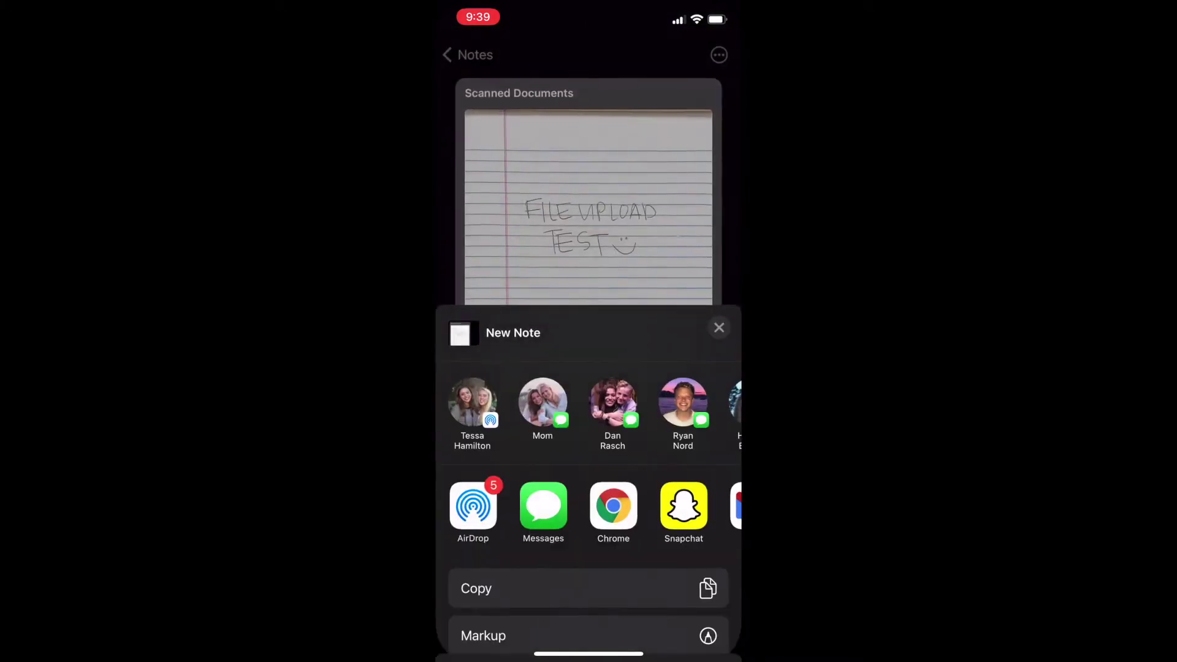
left_click(719, 328)
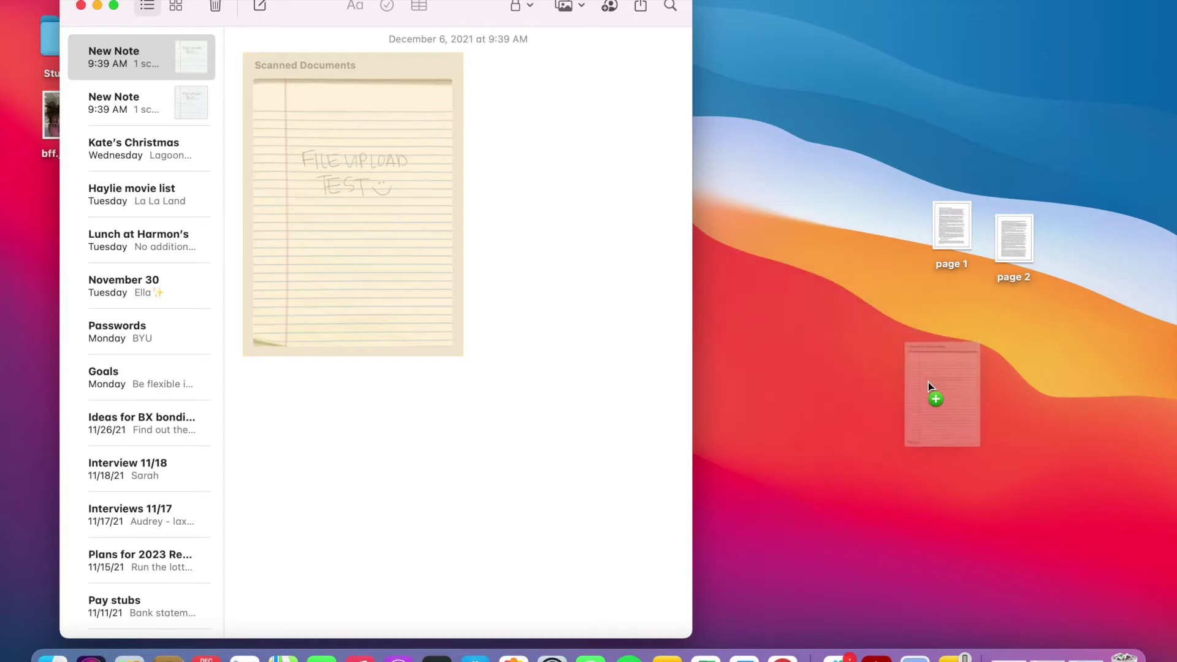
Close the Notes window on the Mac, and move Scanned Documents.pdf toward the desktop's centre and rename it Notes Test
left_click_drag(926, 385, 923, 391)
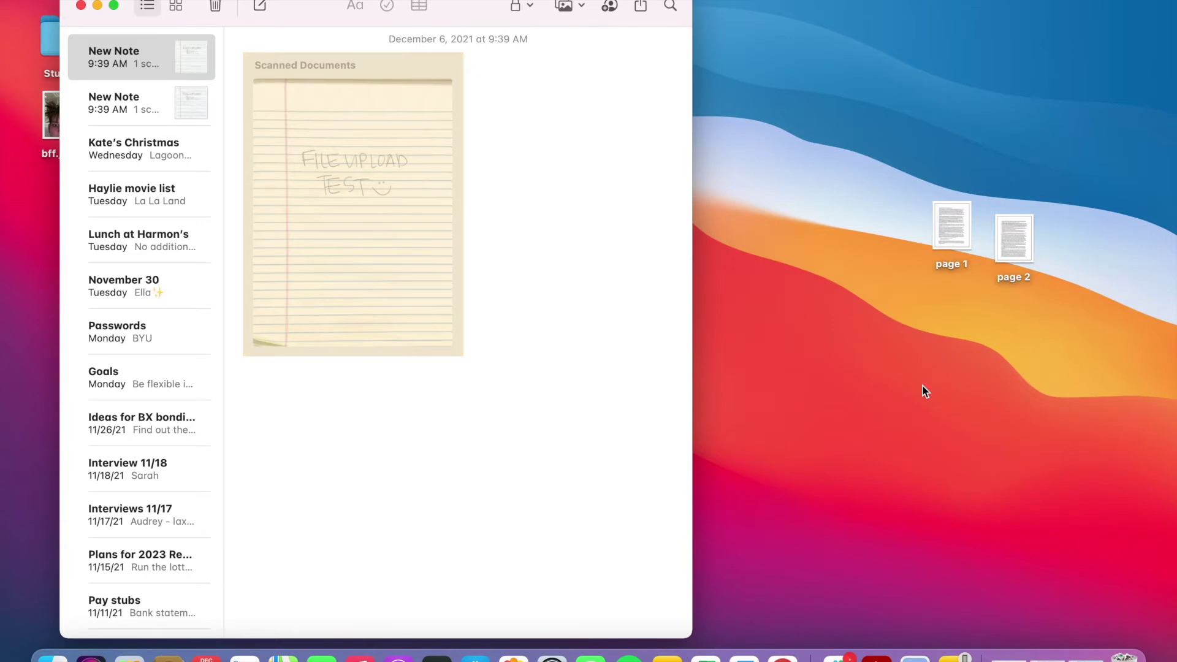
left_click(80, 5)
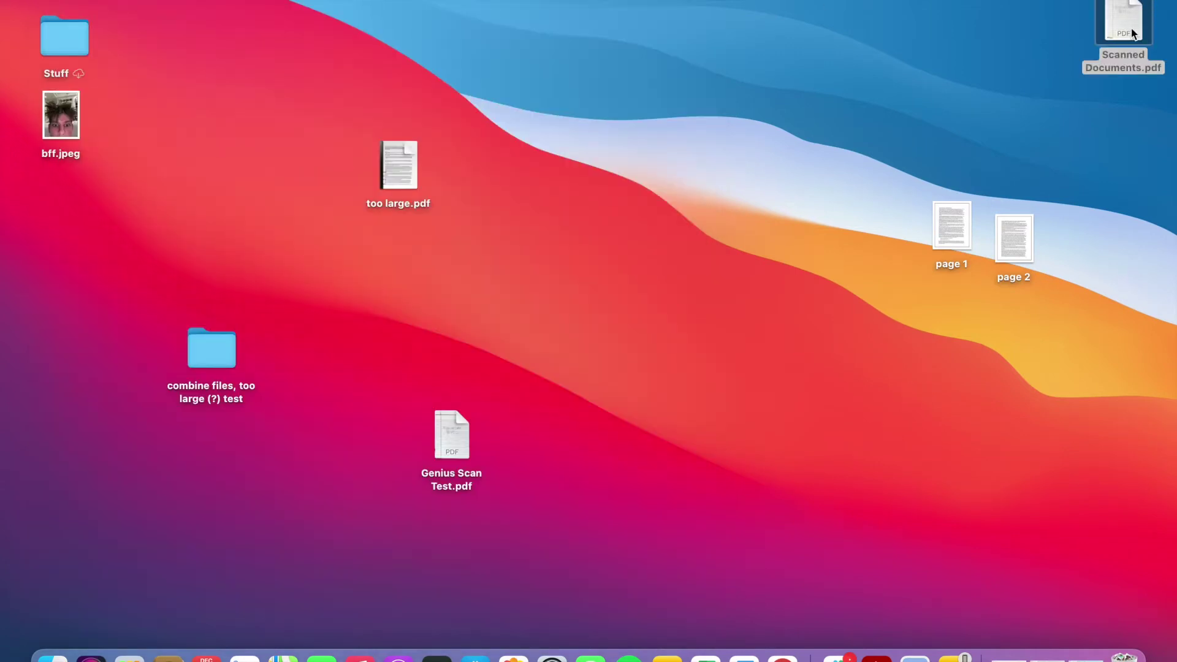
left_click_drag(1131, 34, 718, 160)
right_click(718, 161)
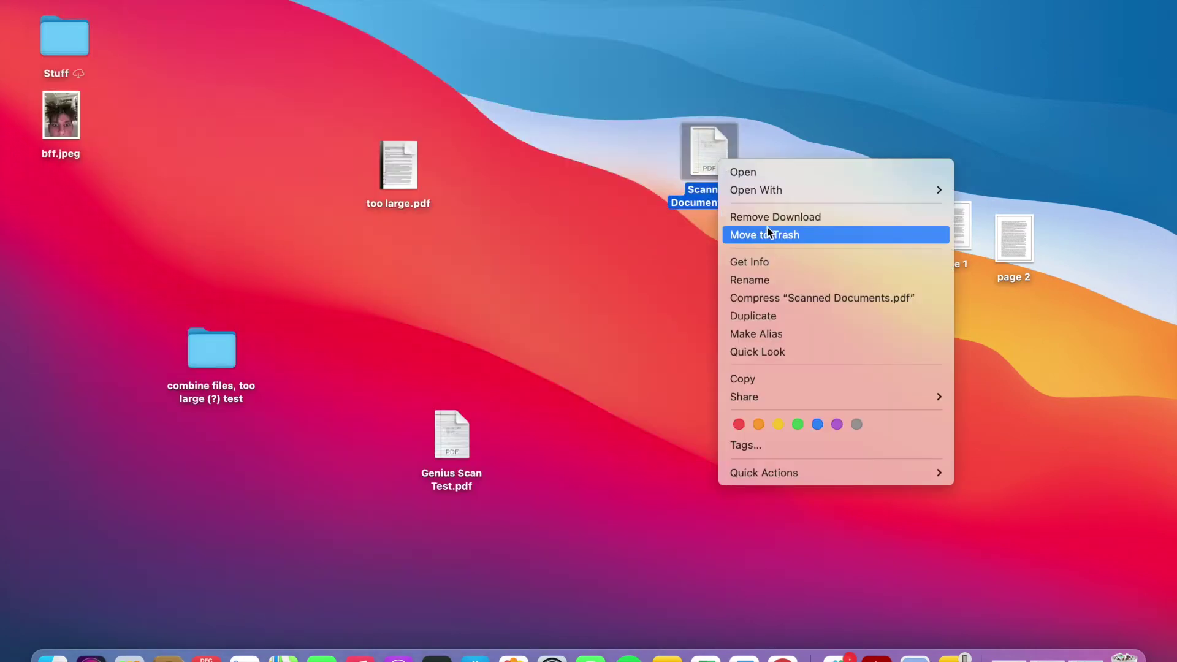
left_click(766, 281)
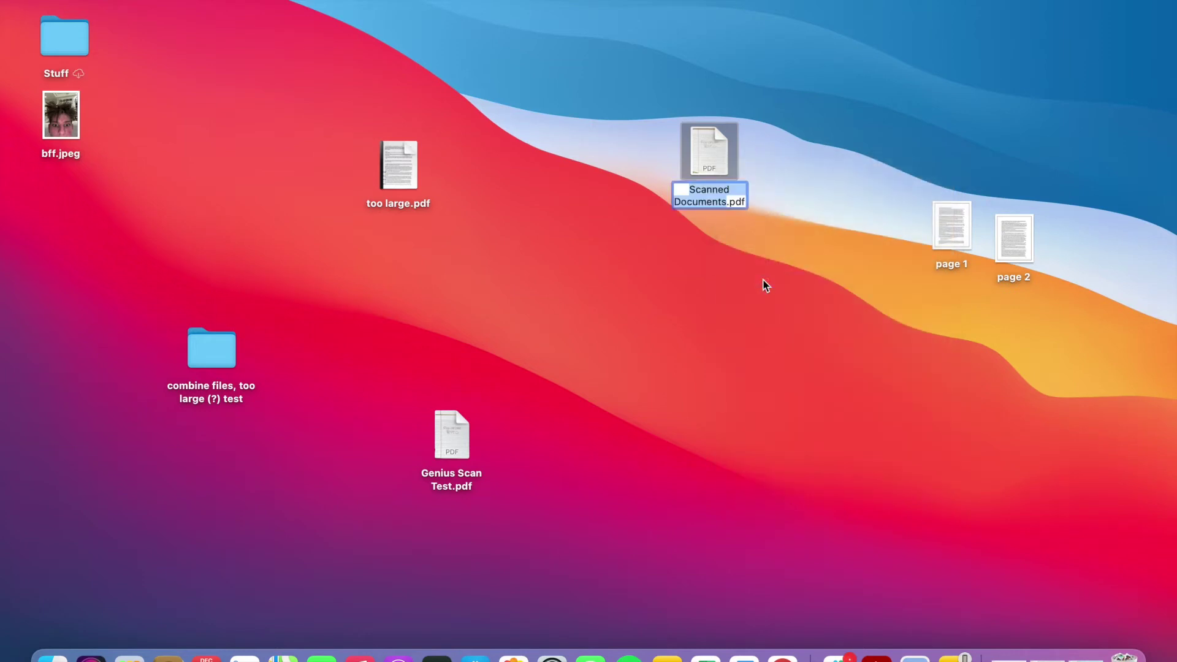
type("No")
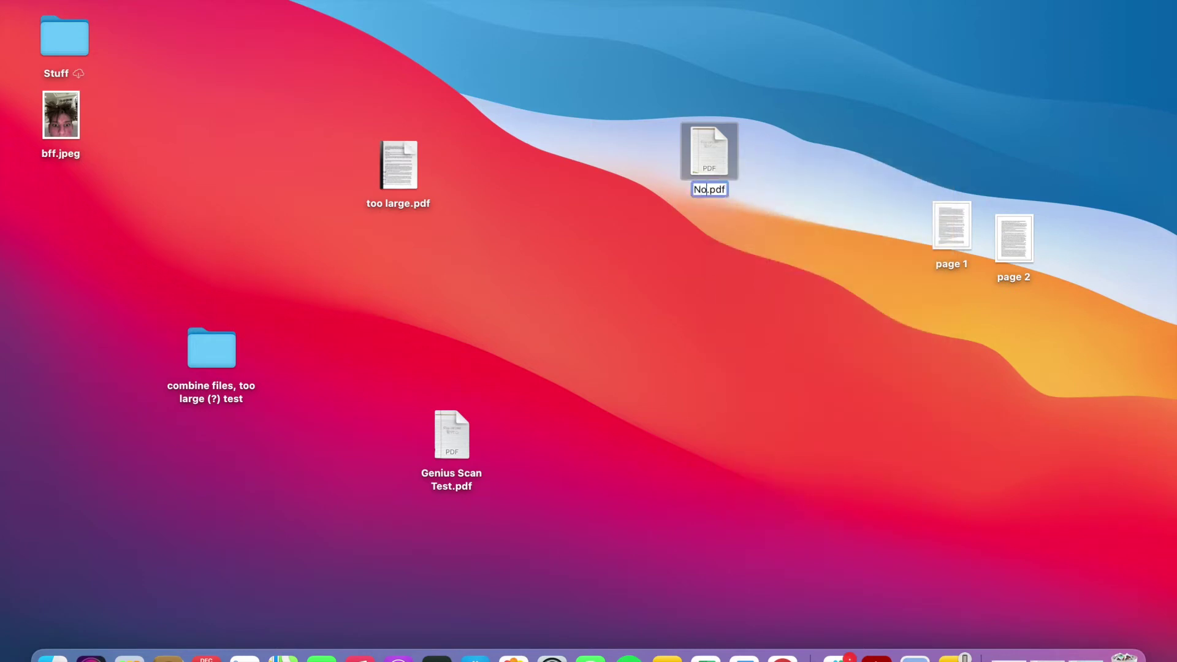
type("tes Test")
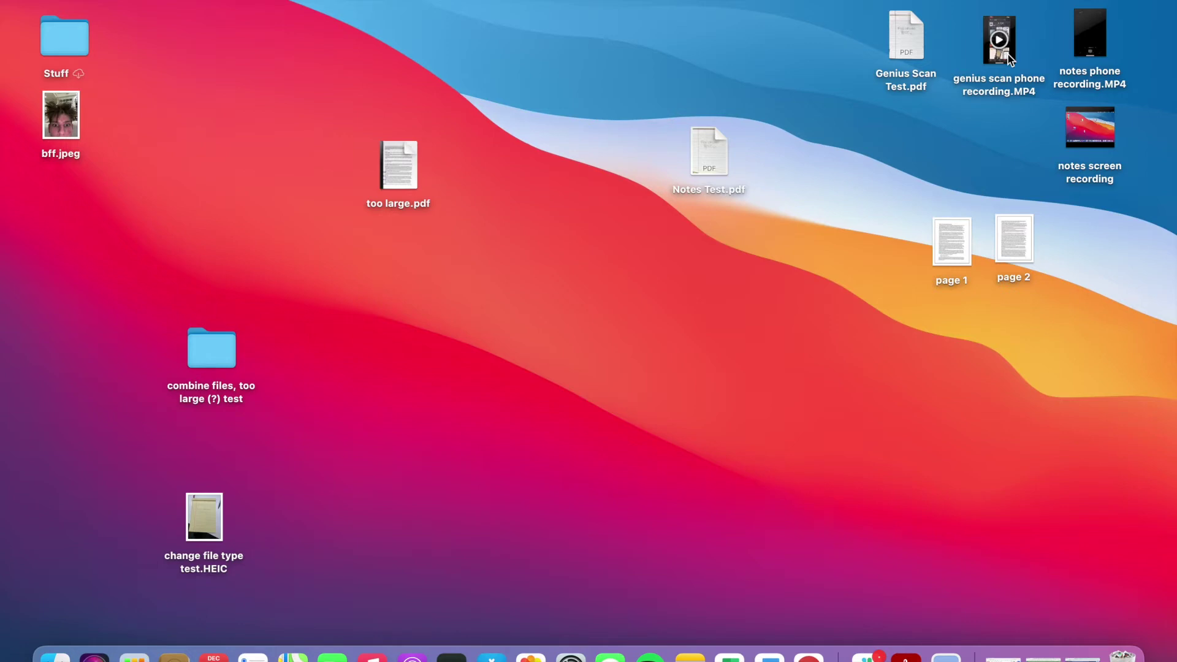
Move change file type test.HEIC to the middle of the desktop
left_click_drag(208, 520, 598, 364)
left_click_drag(535, 307, 698, 468)
left_click(697, 468)
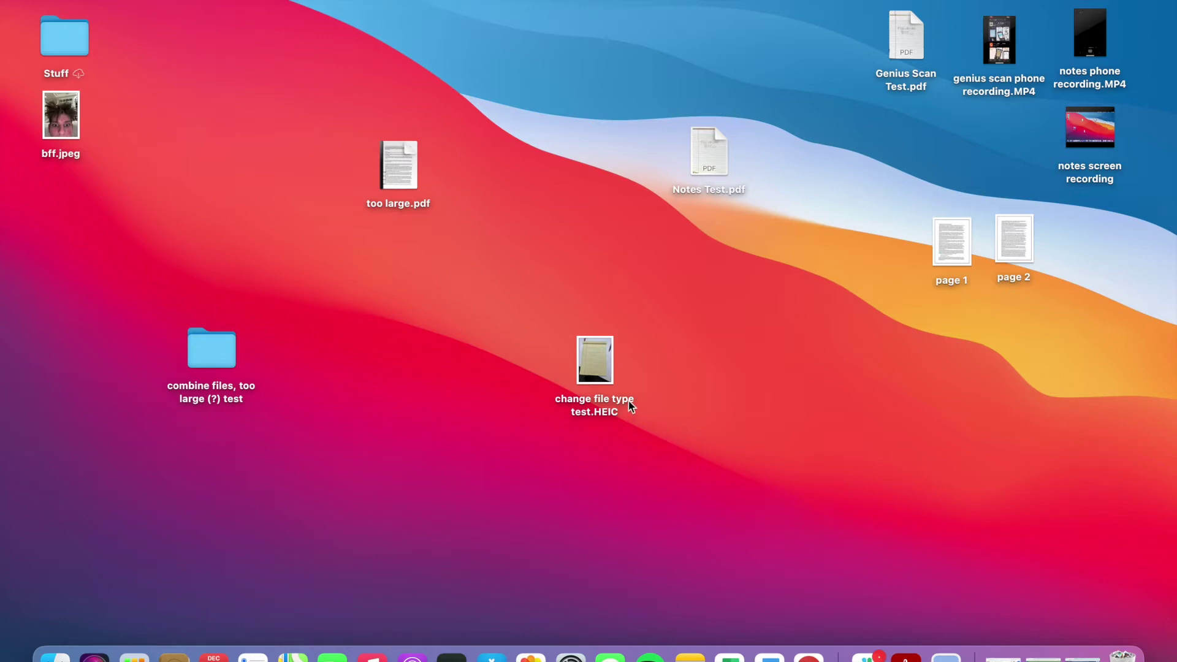
Open change file type test.HEIC in Preview and export it to the desktop in PNG format
left_click(594, 362)
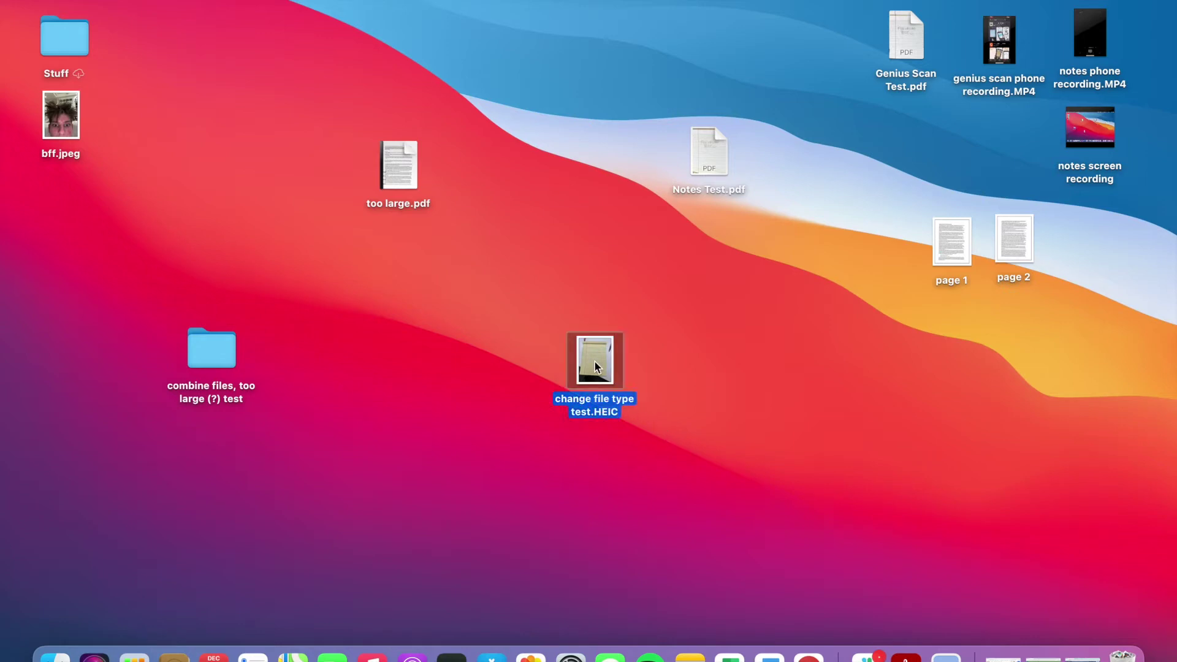
right_click(594, 361)
mouse_move(624, 321)
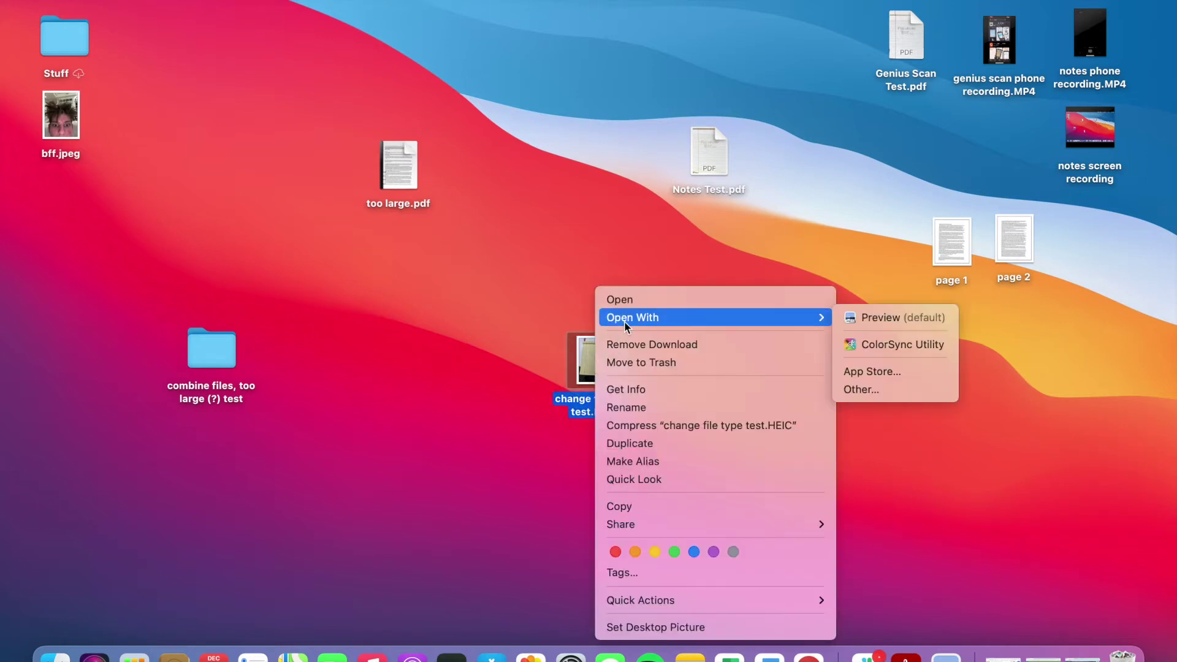
left_click(899, 317)
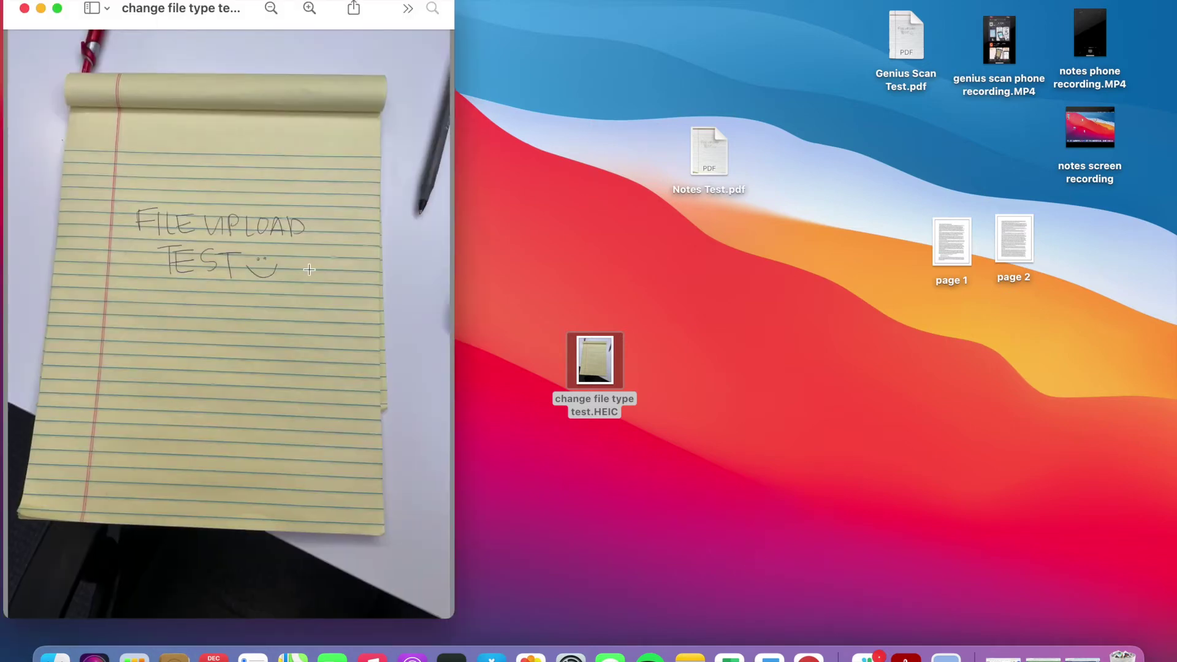
left_click(108, 1)
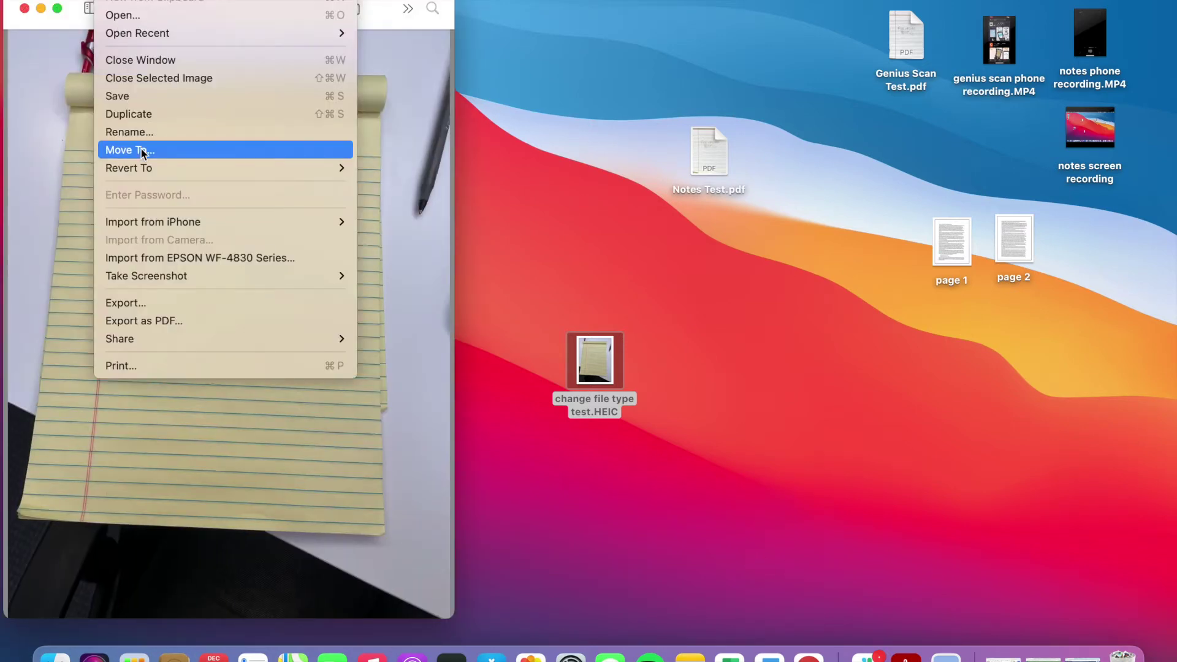
left_click(153, 306)
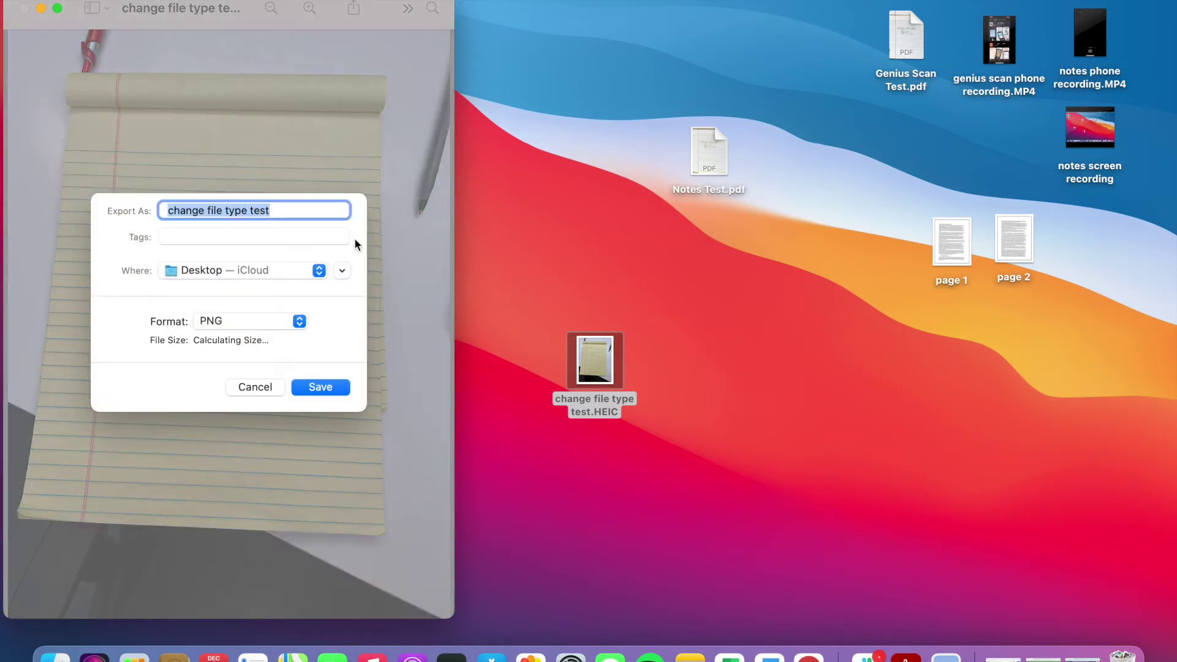
left_click(290, 322)
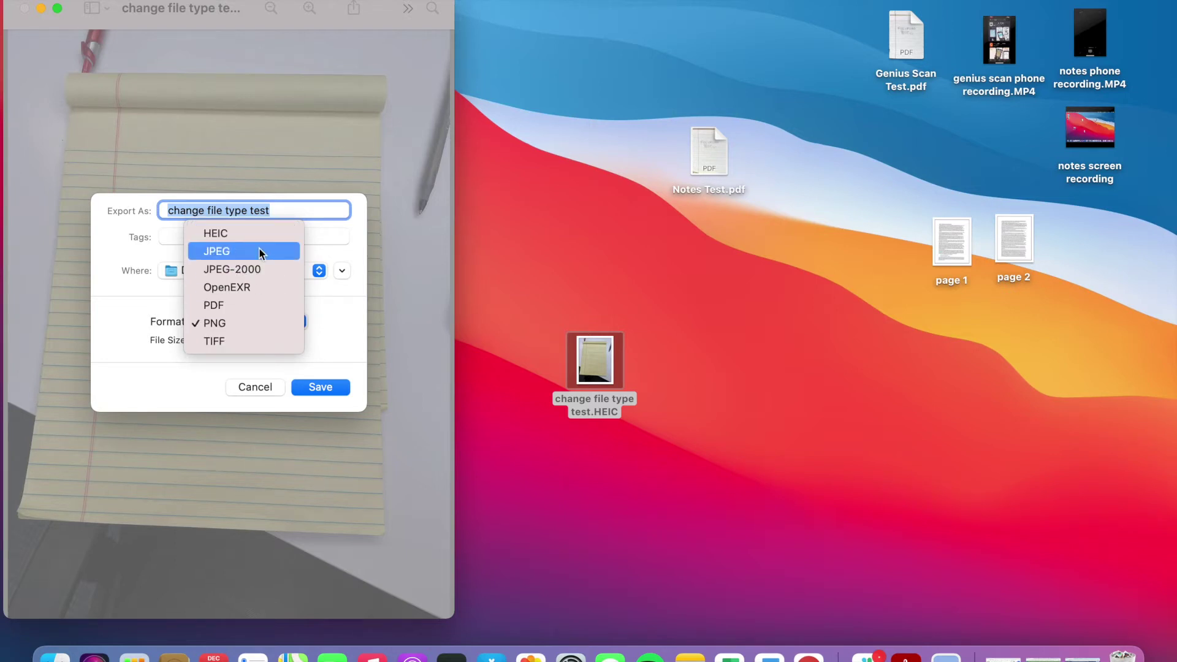
left_click(240, 321)
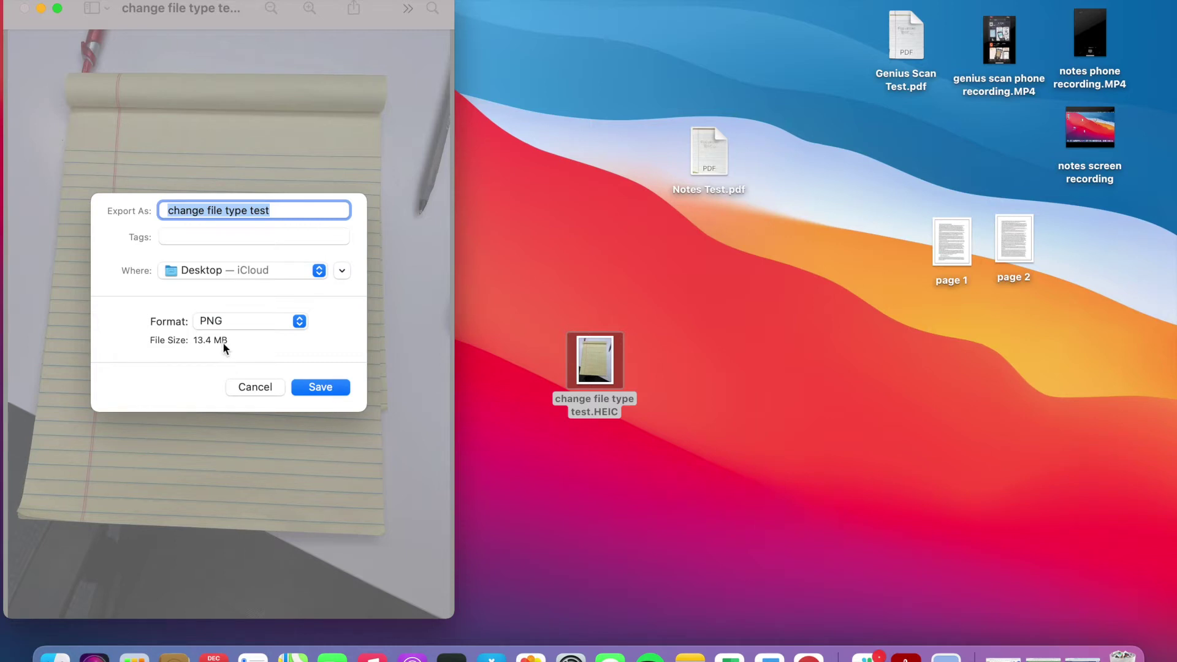
left_click(321, 391)
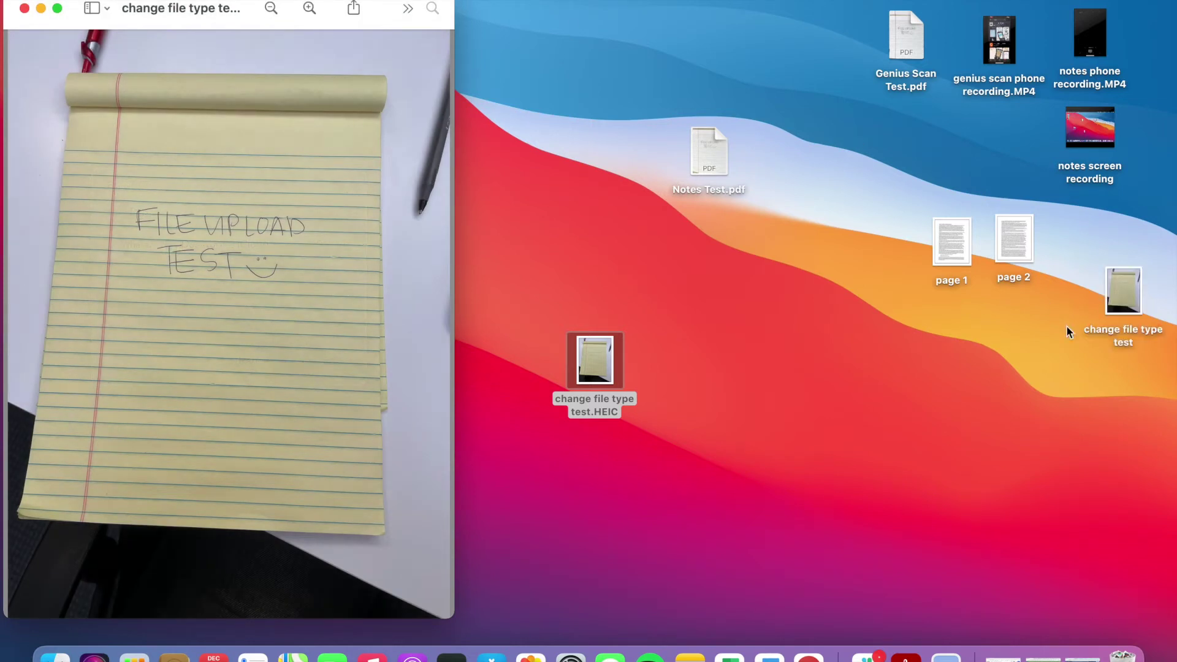
Close the HEIC image and move the exported PNG below the combine files, too large (?) test folder on the desktop
left_click_drag(1085, 249, 1172, 380)
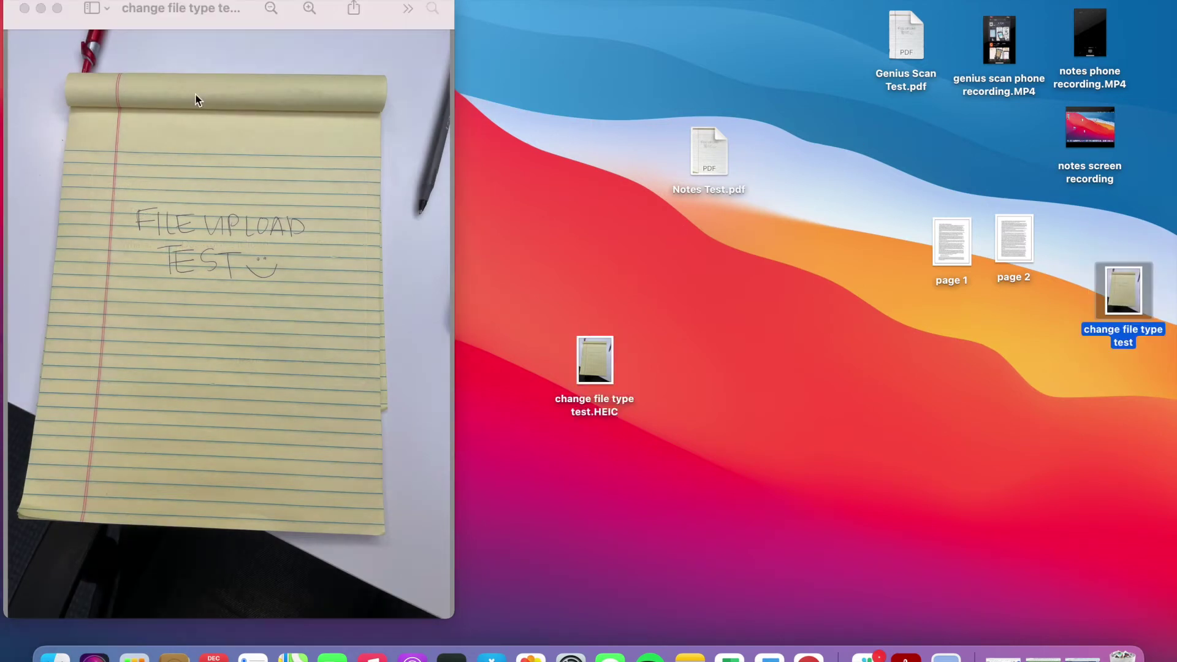
left_click(25, 7)
left_click(1023, 515)
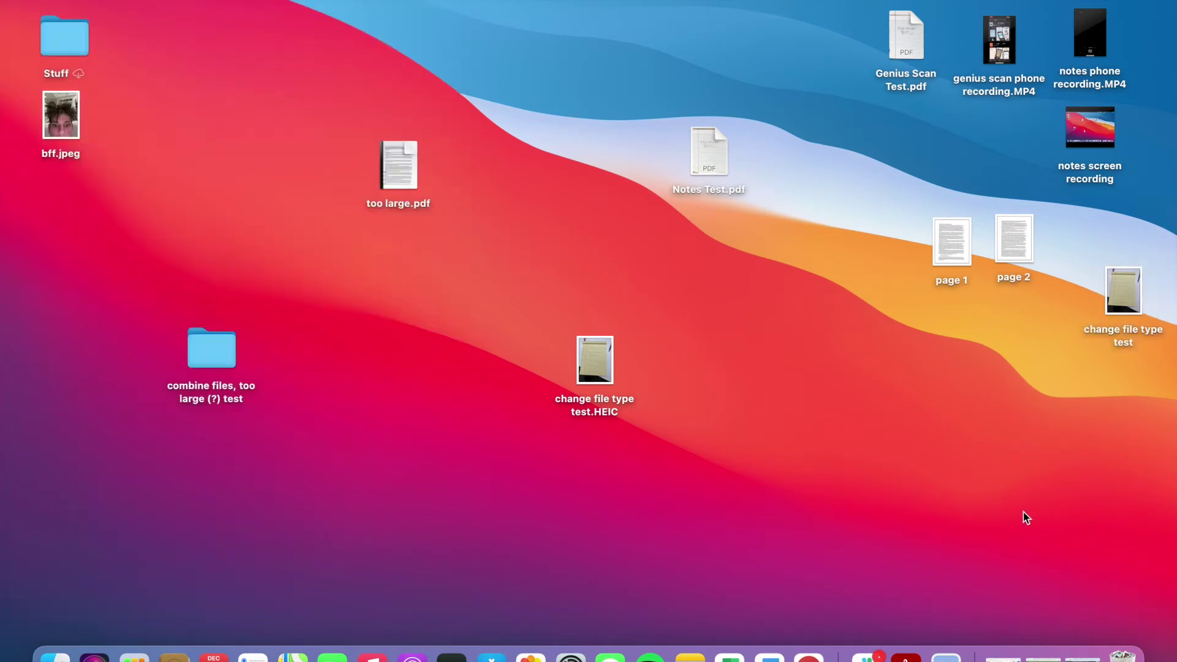
left_click_drag(1126, 306, 176, 513)
left_click(318, 516)
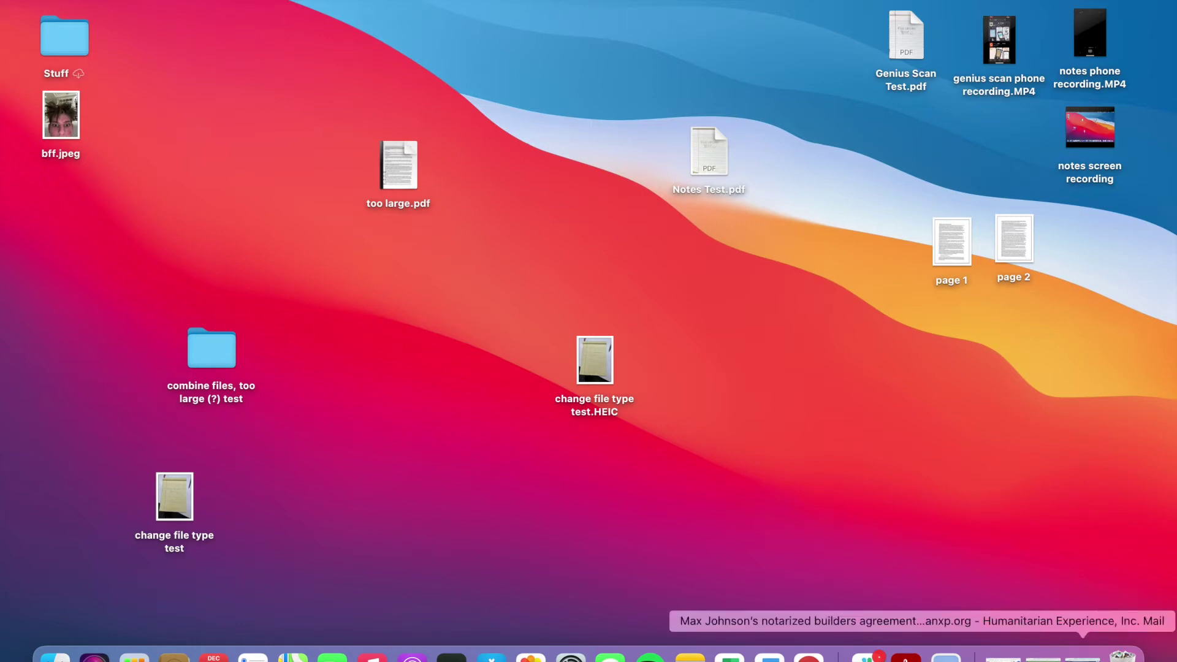
Switch to Chrome, open tinypng.com in a new tab and try to compress the exported change file type test.png there
left_click(1043, 656)
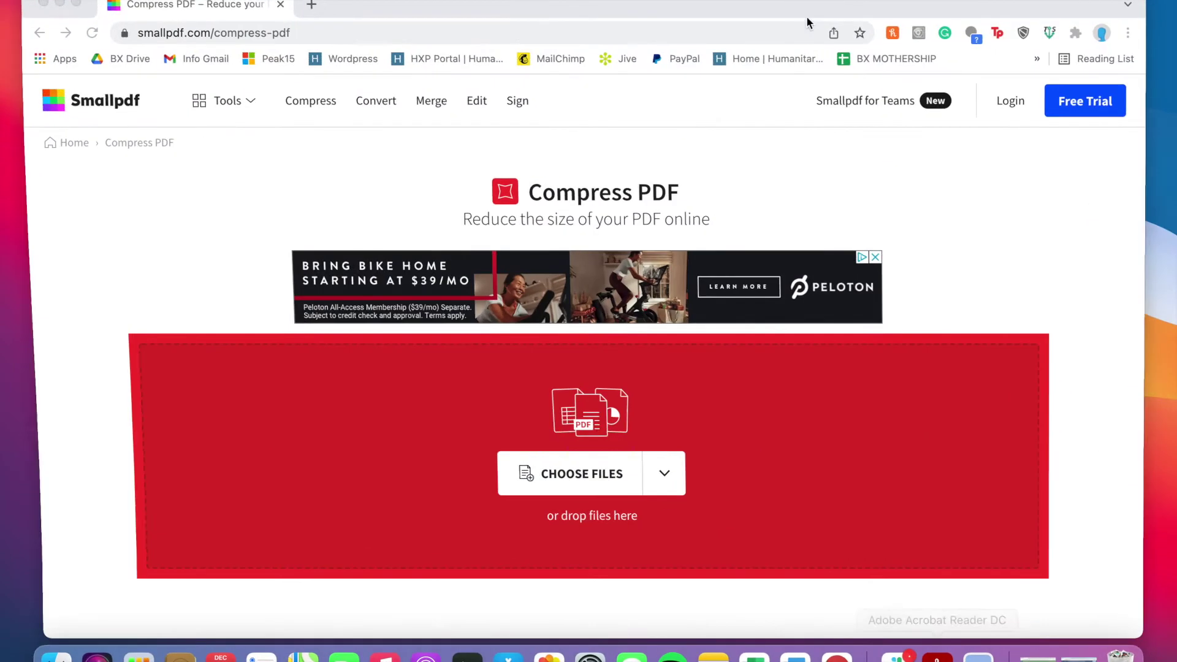
type("tiny")
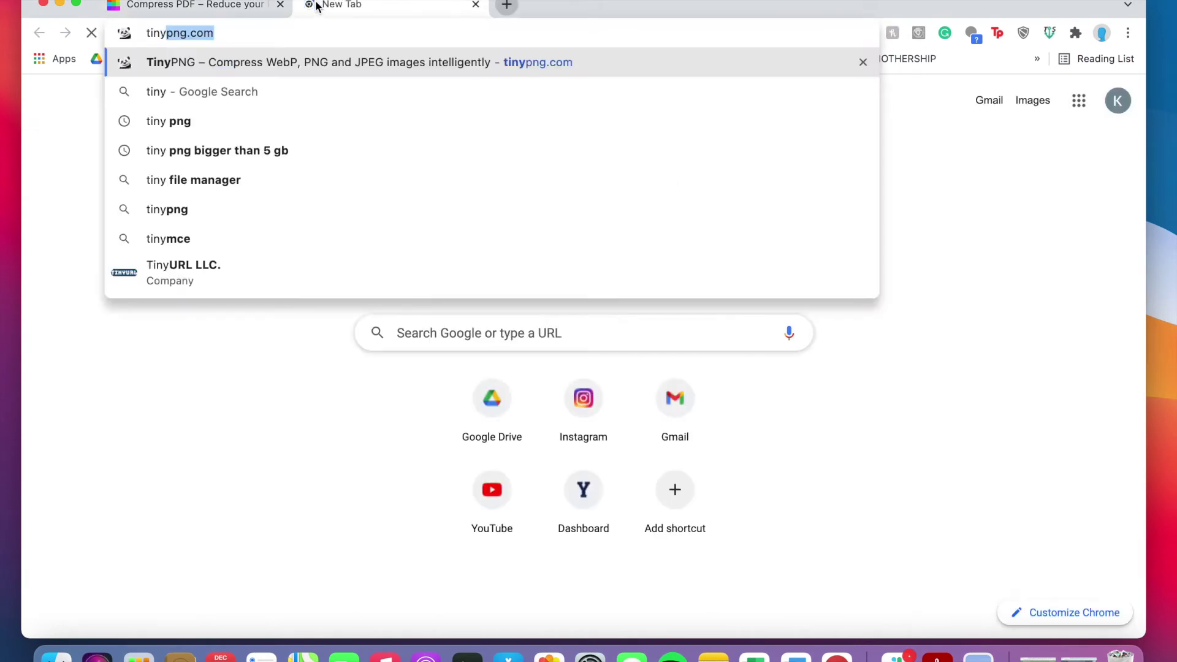
key("Return")
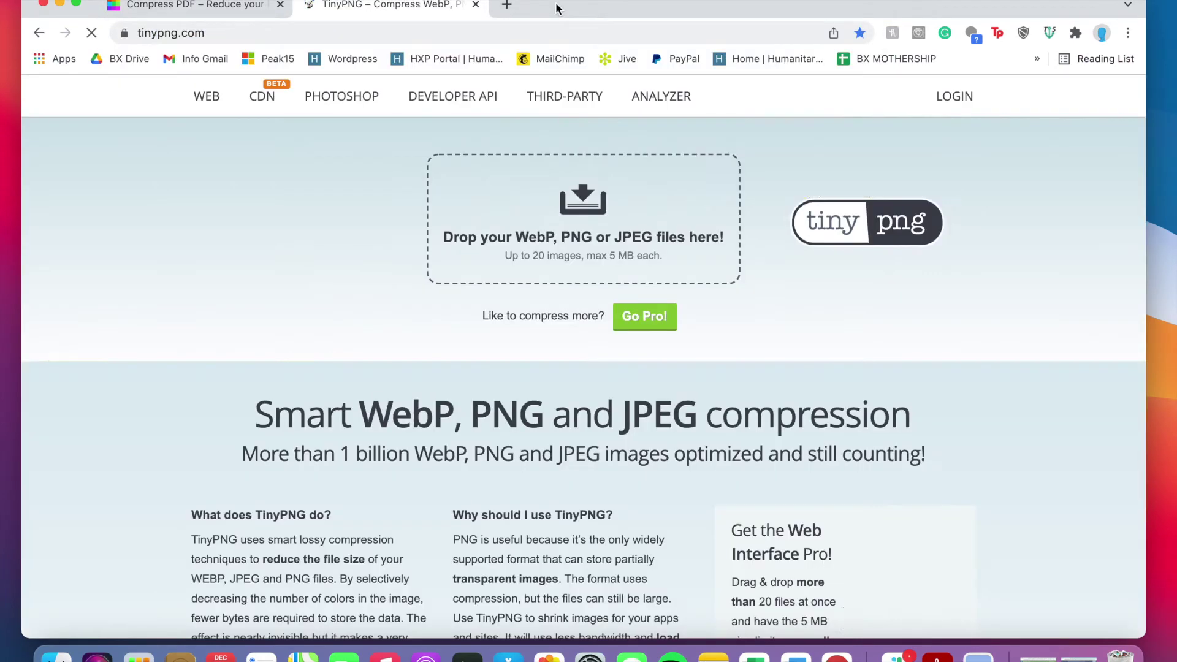
left_click_drag(567, 7, 909, 8)
left_click_drag(165, 521, 928, 234)
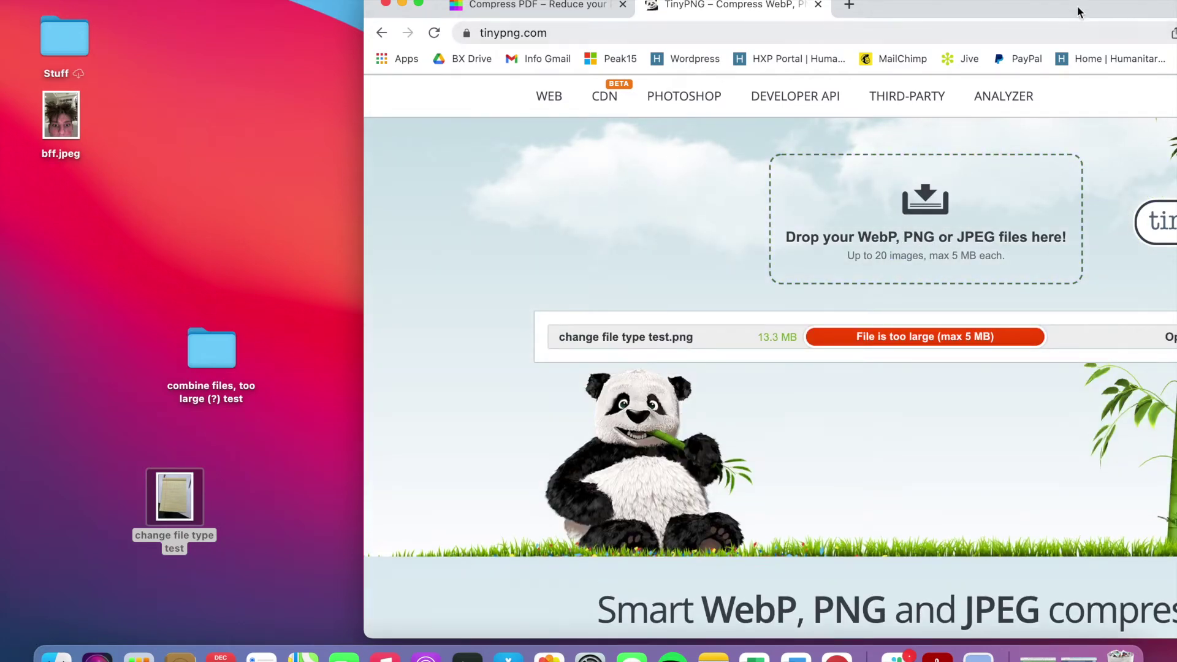
Bring the whole TinyPNG page into view, check the upload status of the PNG and minimize the browser window
left_click_drag(1080, 12, 767, 12)
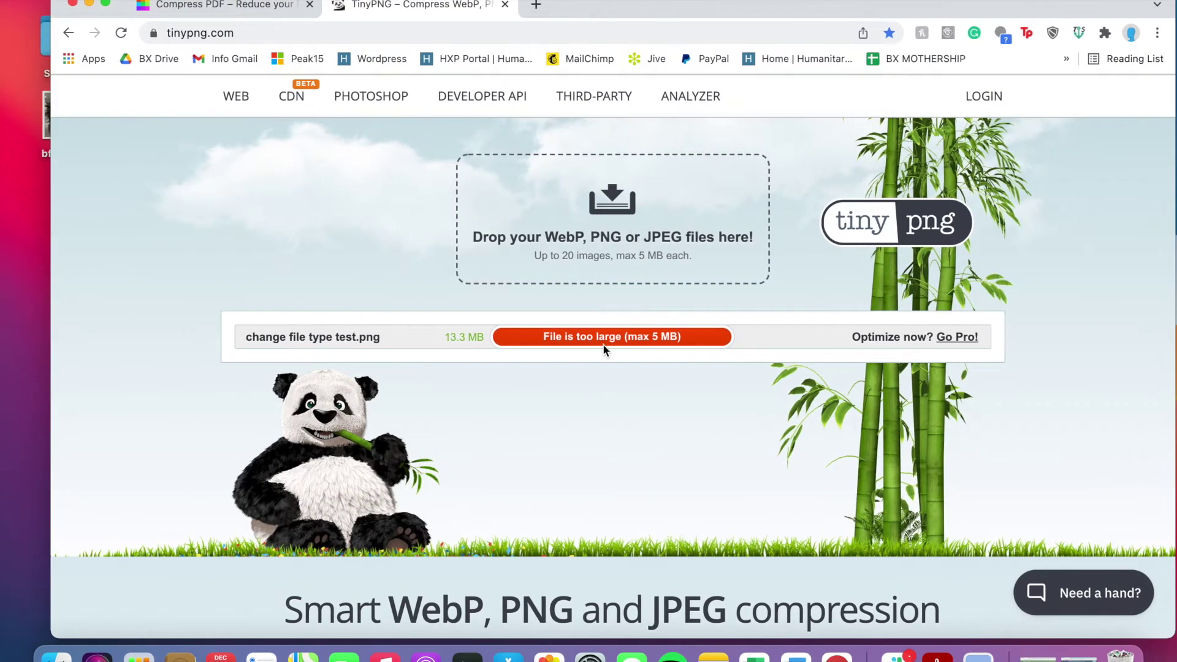
left_click_drag(431, 340, 743, 339)
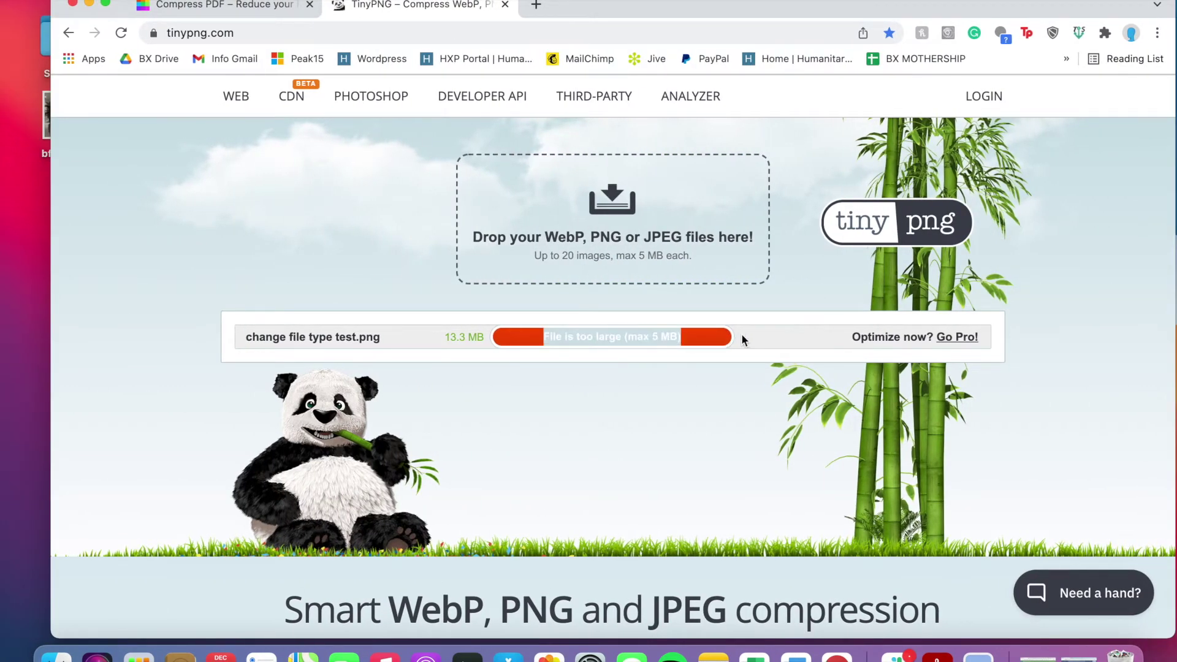
left_click(740, 377)
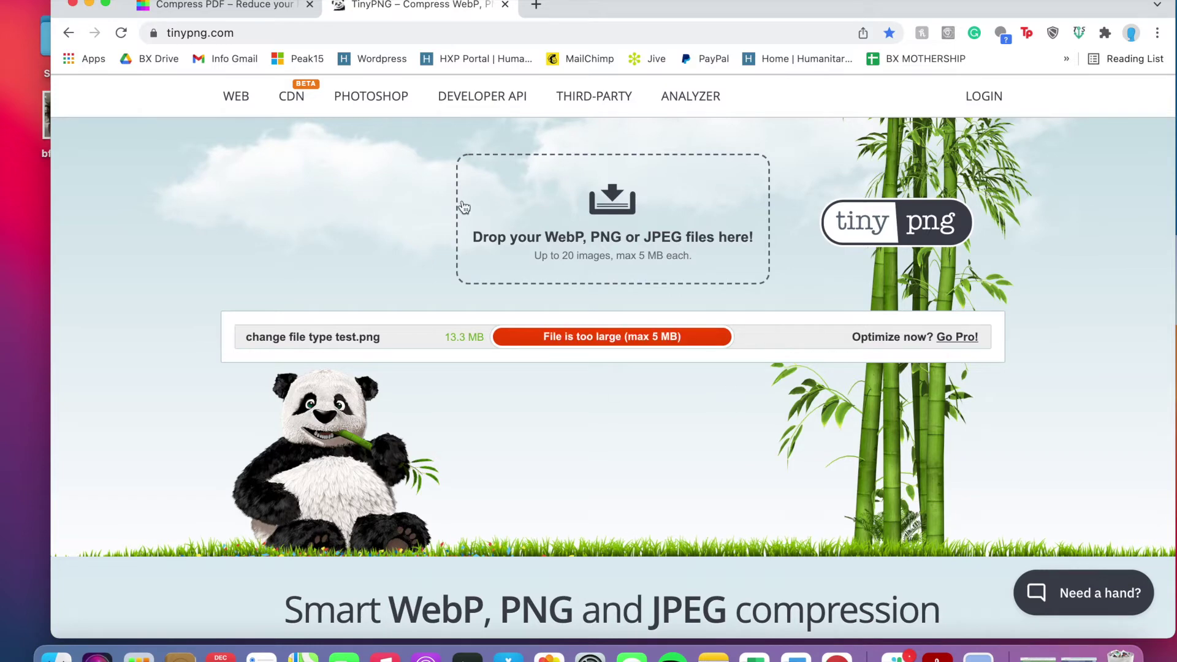
left_click(90, 4)
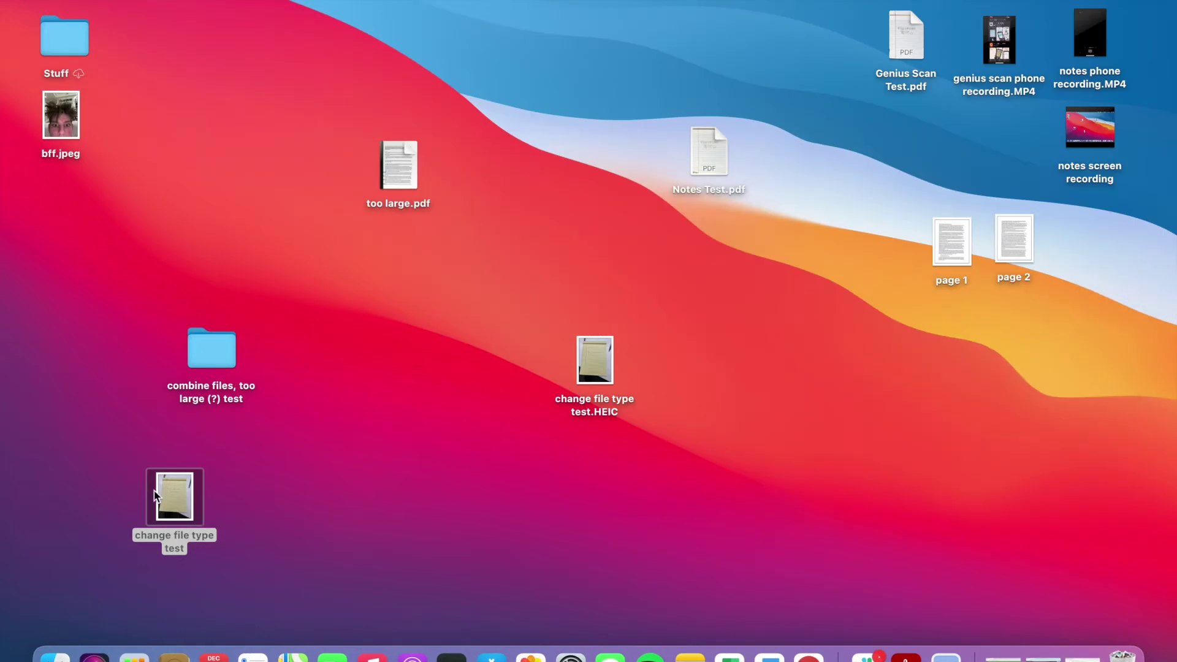
Open the exported PNG, take a screenshot of the notepad page, place it on the empty desktop area and close the image
key("super+o")
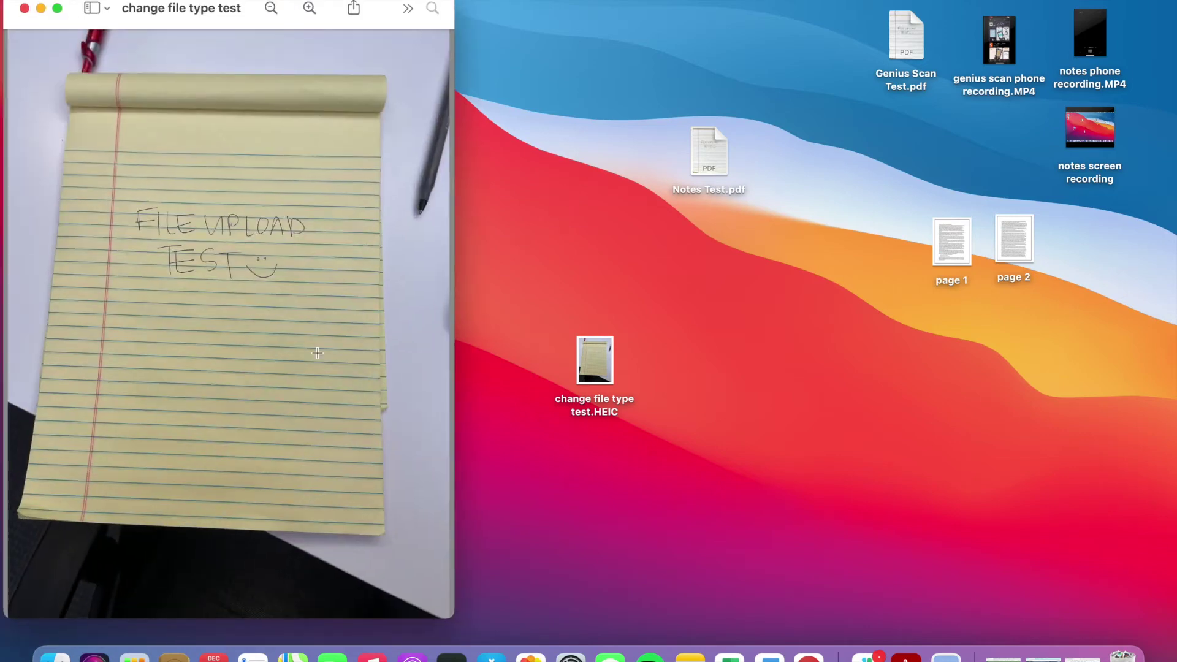
left_click(106, 0)
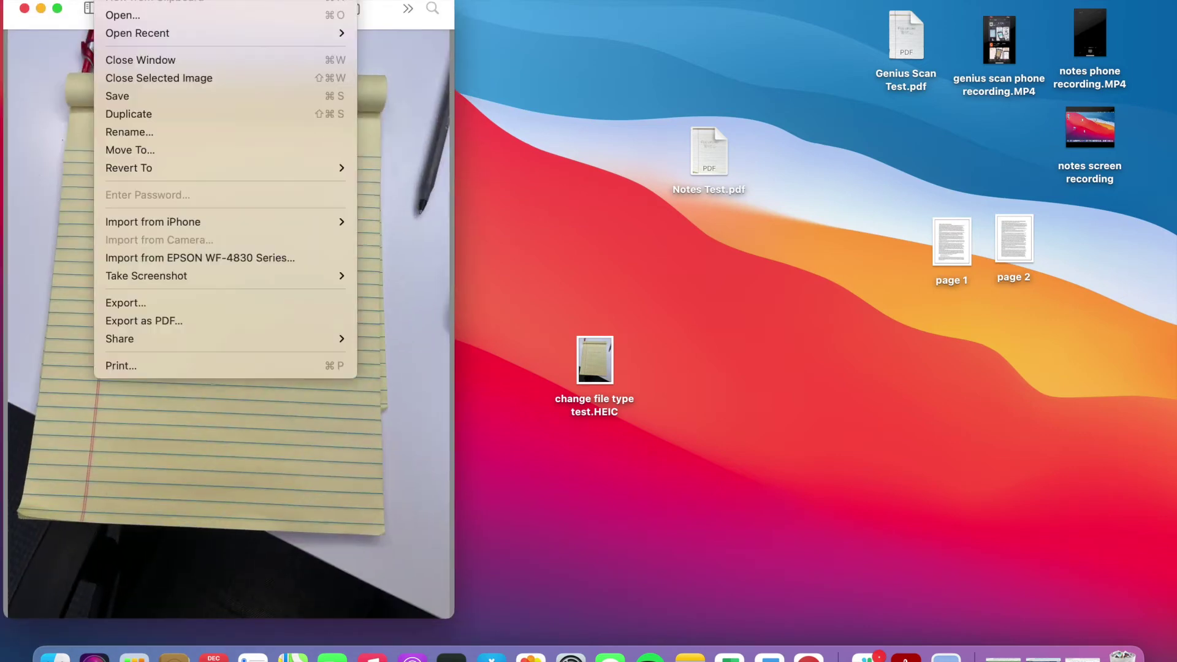
left_click(107, 0)
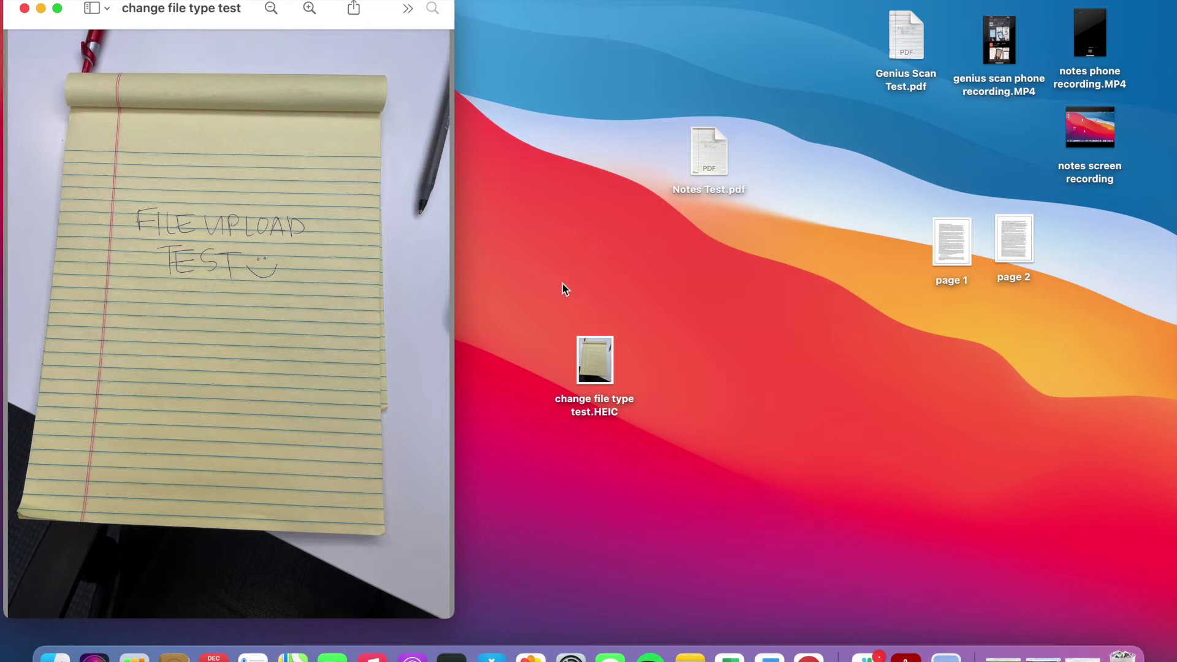
key("super+shift+4")
left_click_drag(12, 35, 441, 557)
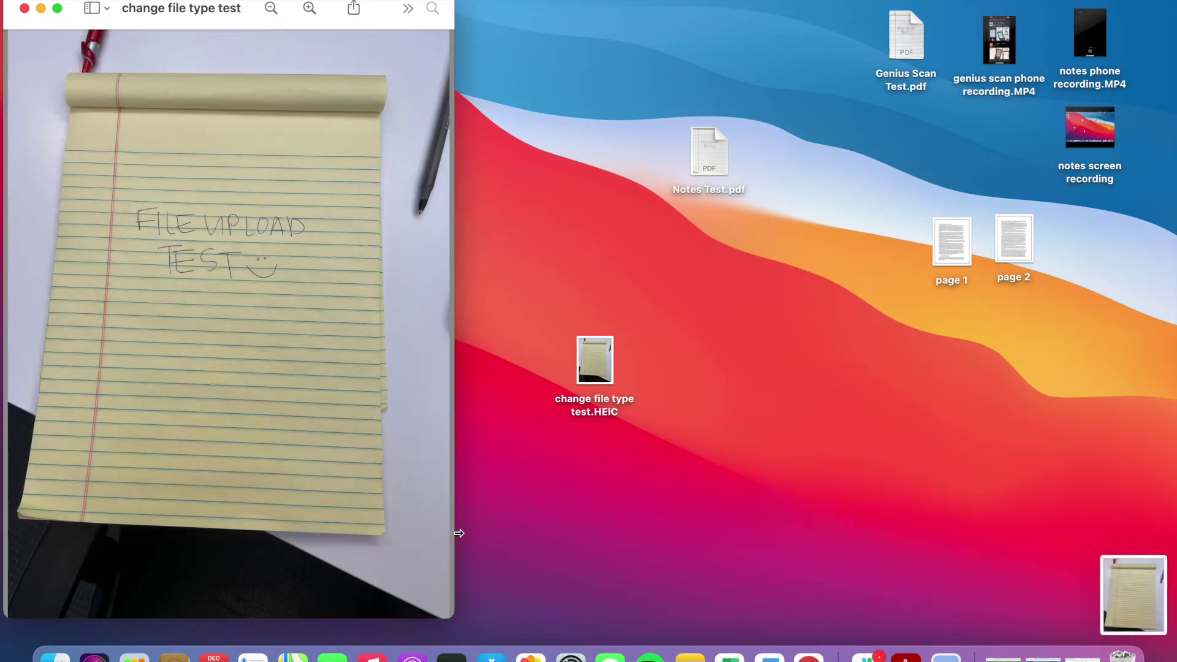
left_click_drag(1137, 590, 864, 443)
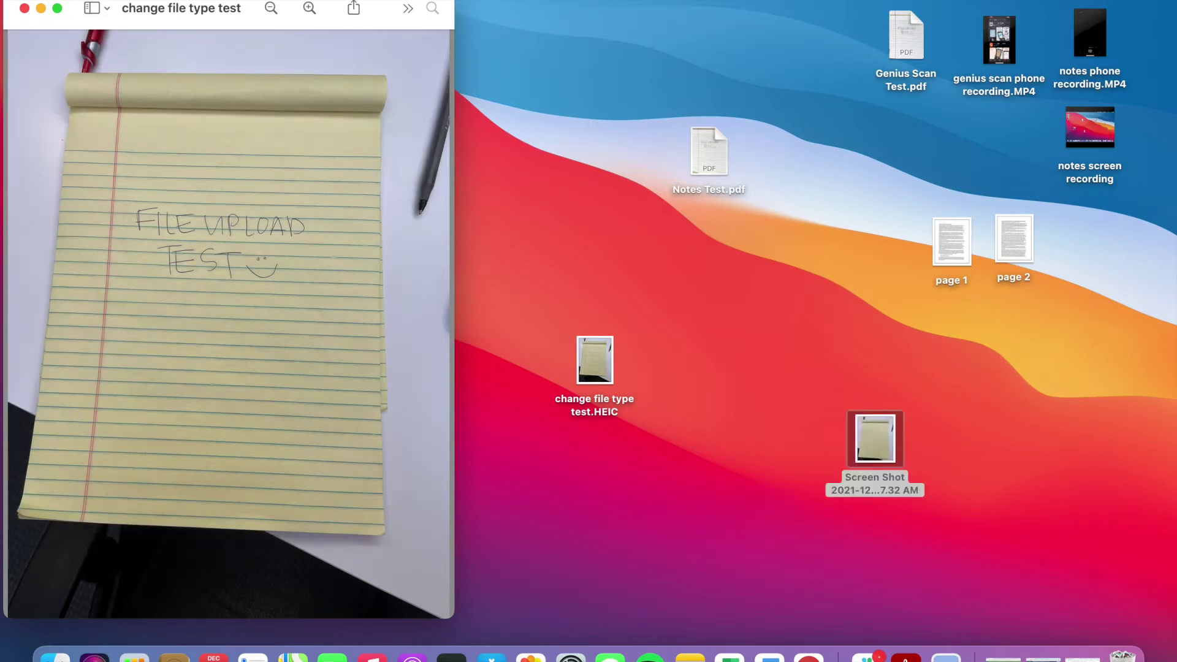
left_click(24, 8)
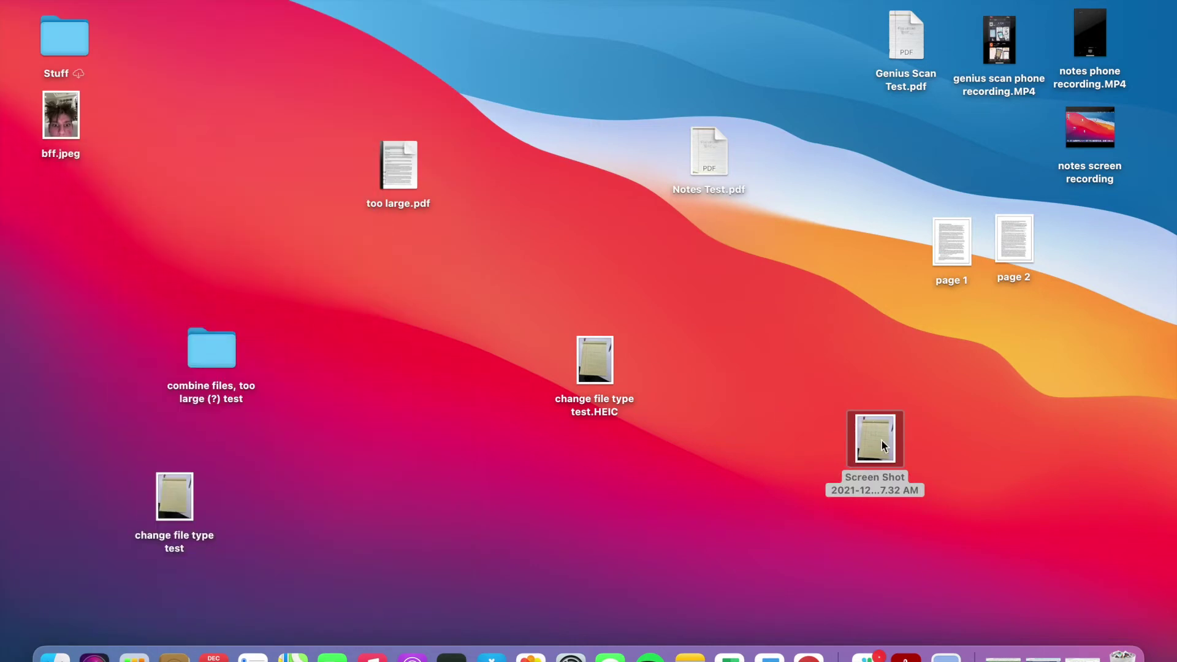
Open the new screenshot in Preview and set its export format to PDF
right_click(881, 439)
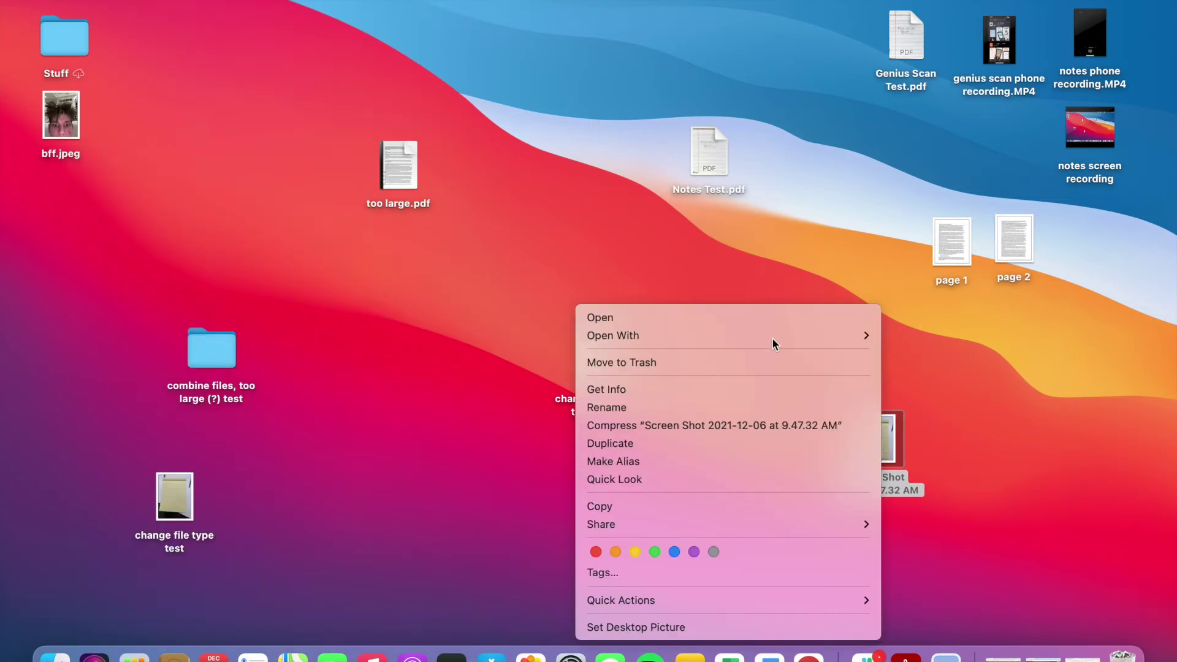
mouse_move(852, 337)
left_click(947, 335)
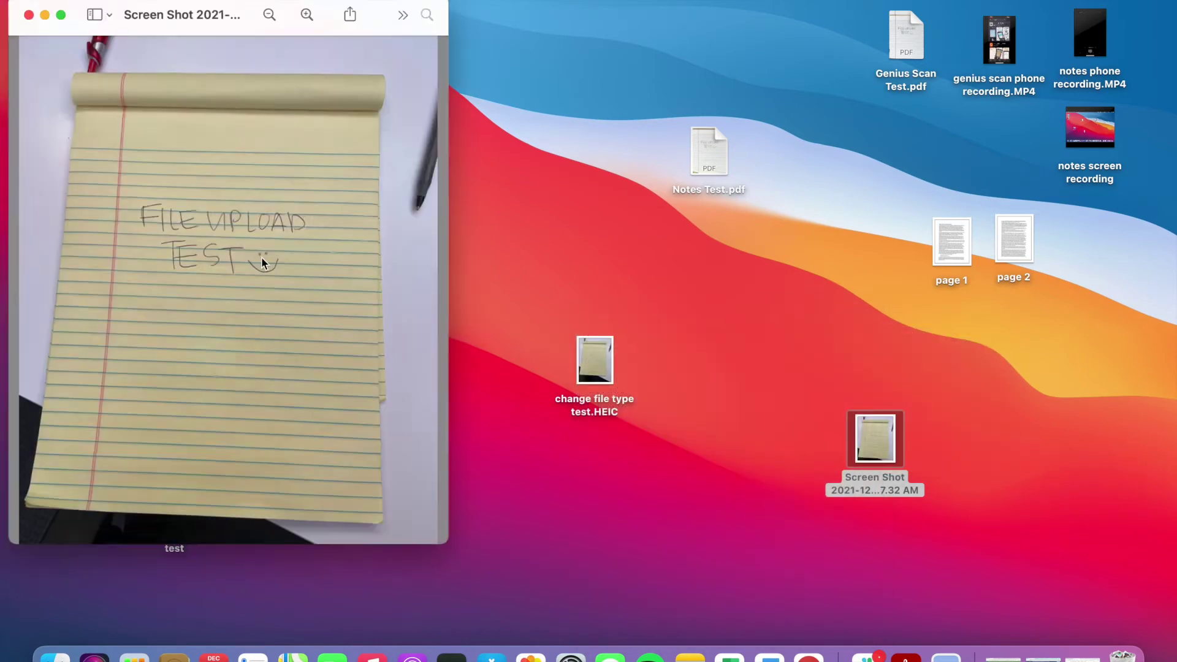
left_click(116, 1)
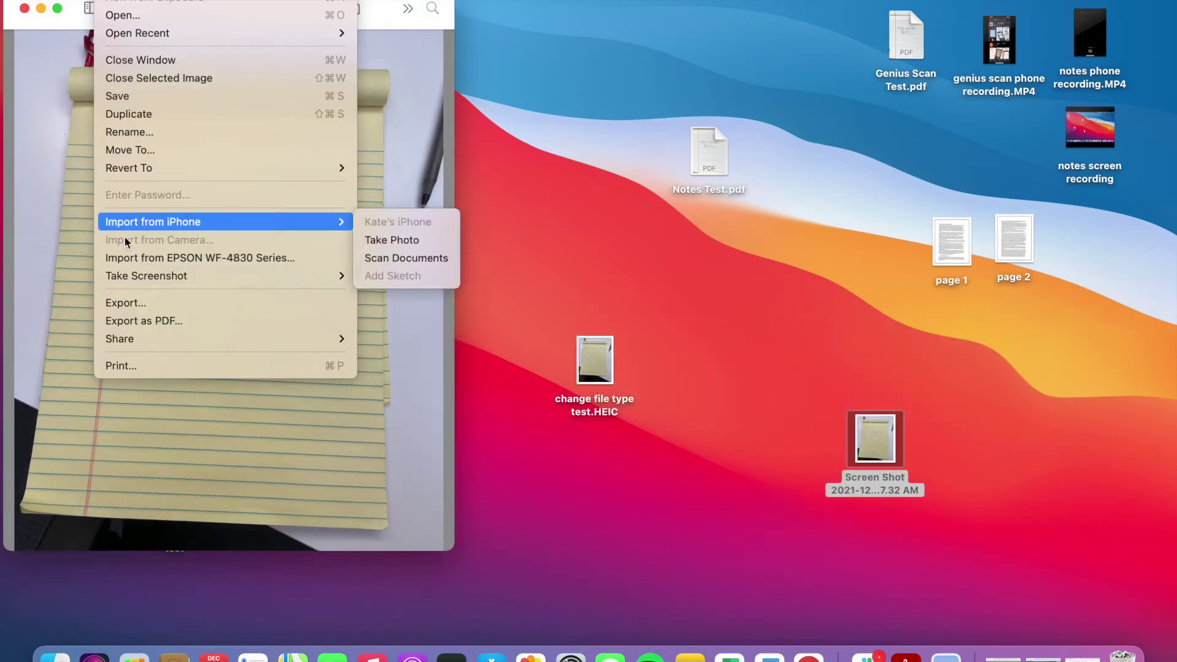
left_click(126, 302)
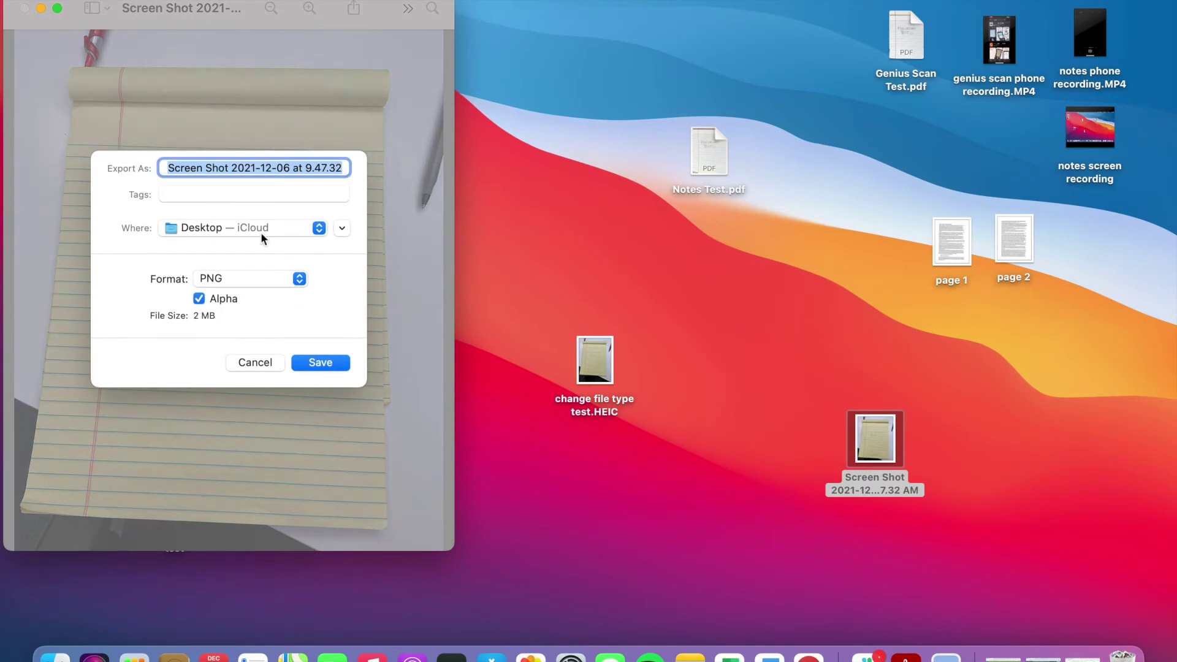
left_click(298, 279)
left_click(299, 279)
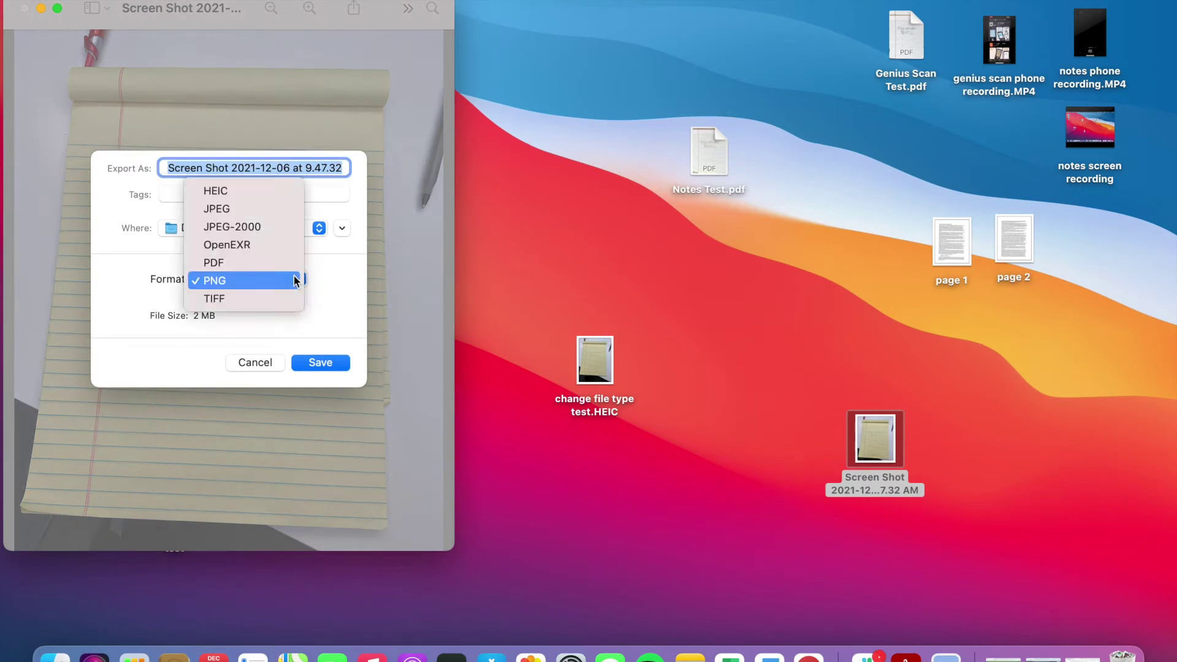
left_click(289, 263)
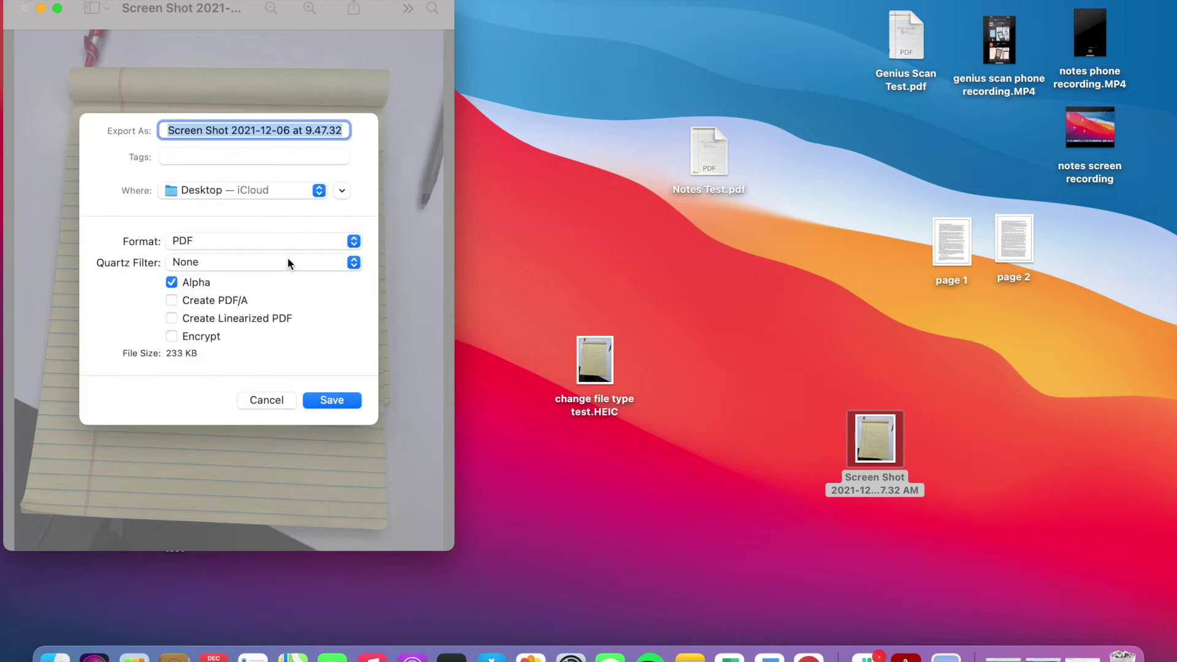
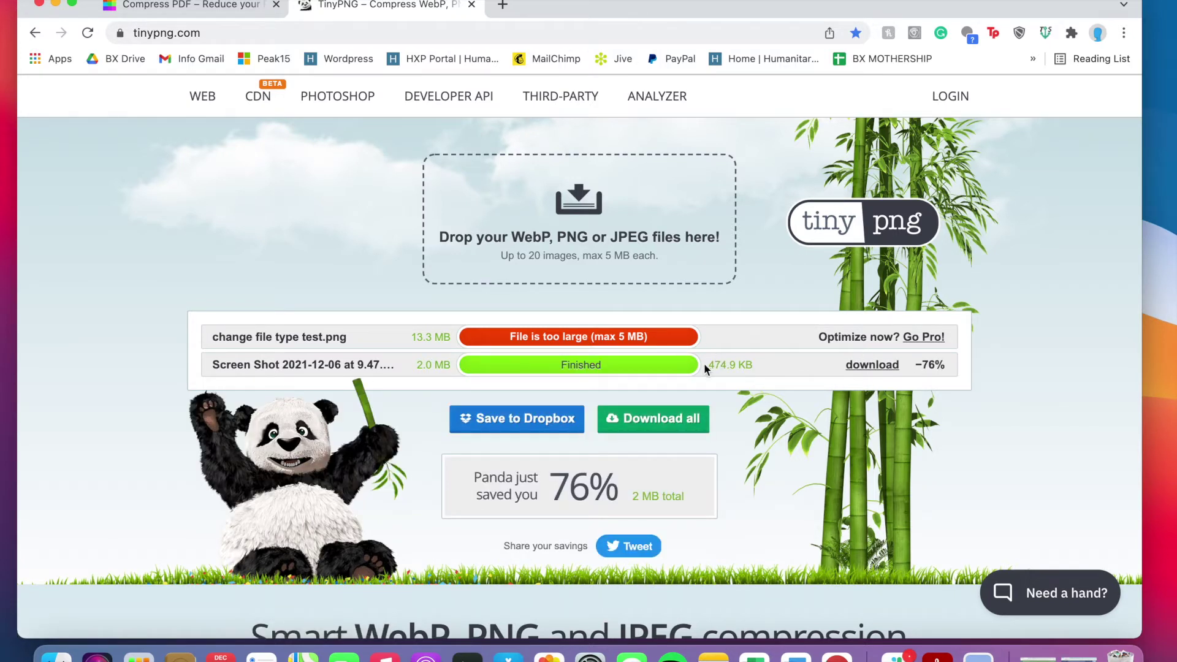
Download the compressed screenshot from TinyPNG and save it as file type change final.png
left_click(860, 369)
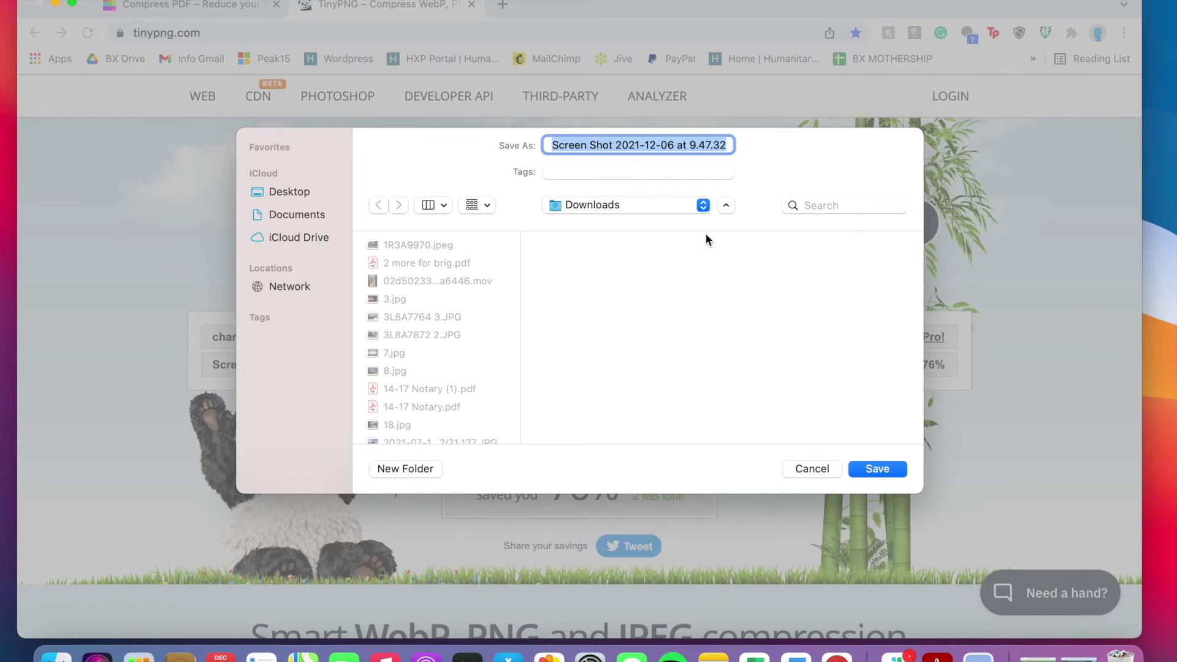
type("file ")
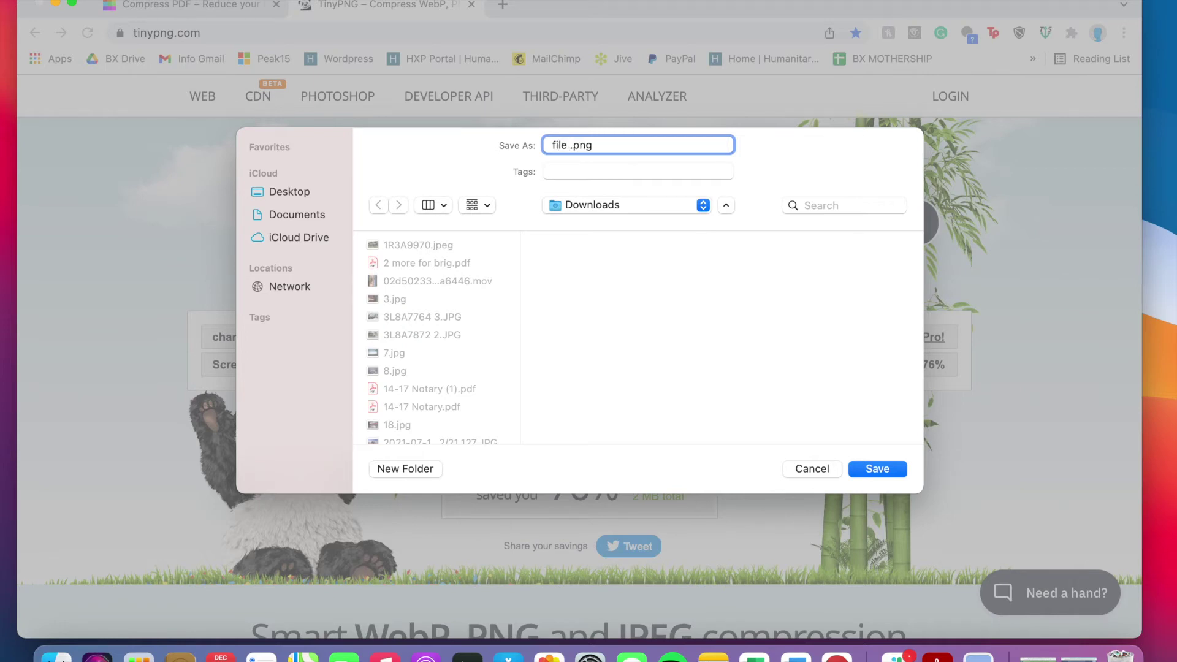
type("type change final")
left_click(896, 468)
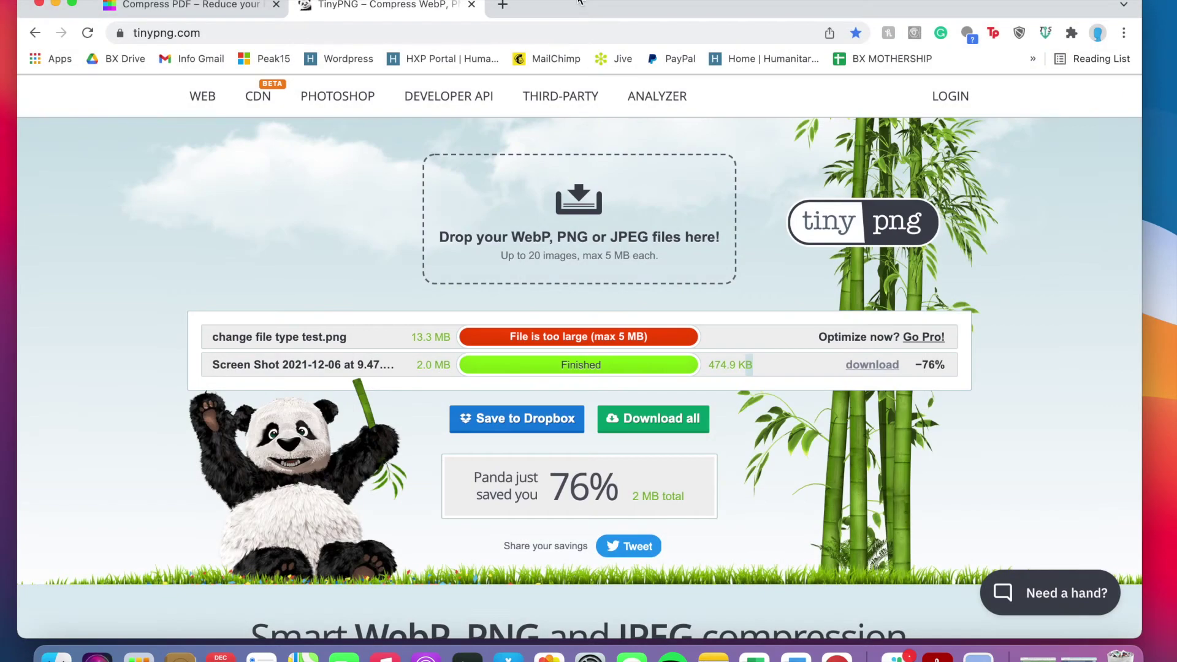
Place file type change final.png on the desktop beside the Stuff folder and minimize the browser window
left_click_drag(552, 10, 1023, 11)
left_click_drag(584, 617, 211, 38)
left_click(327, 58)
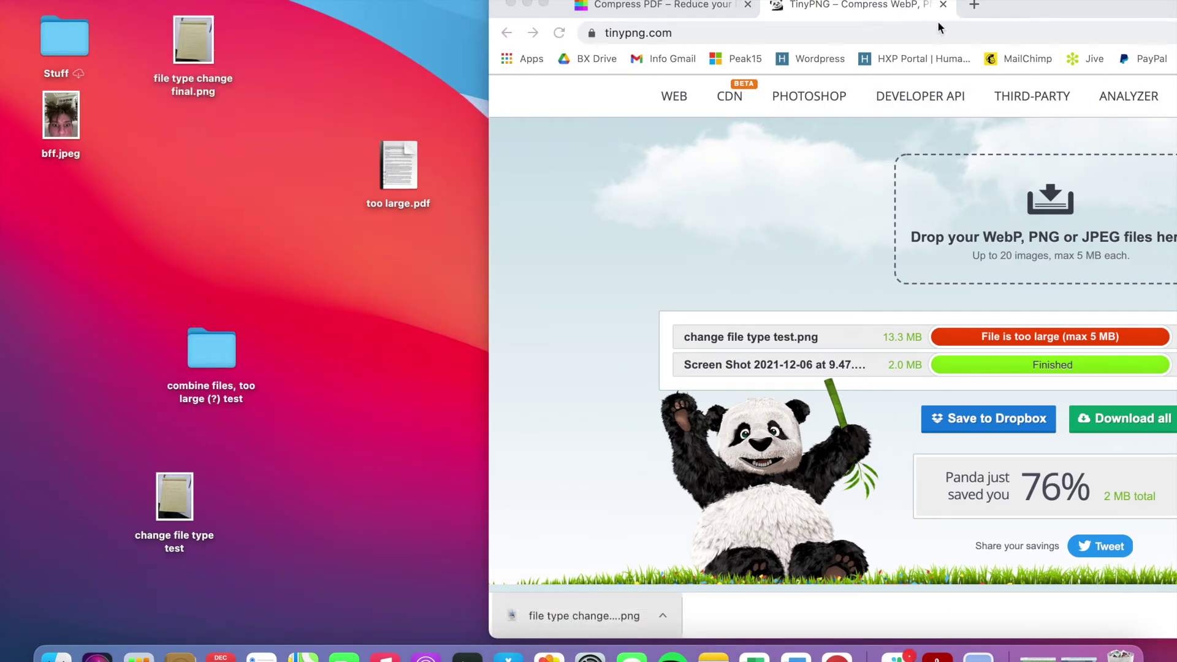
left_click_drag(1048, 10, 917, 9)
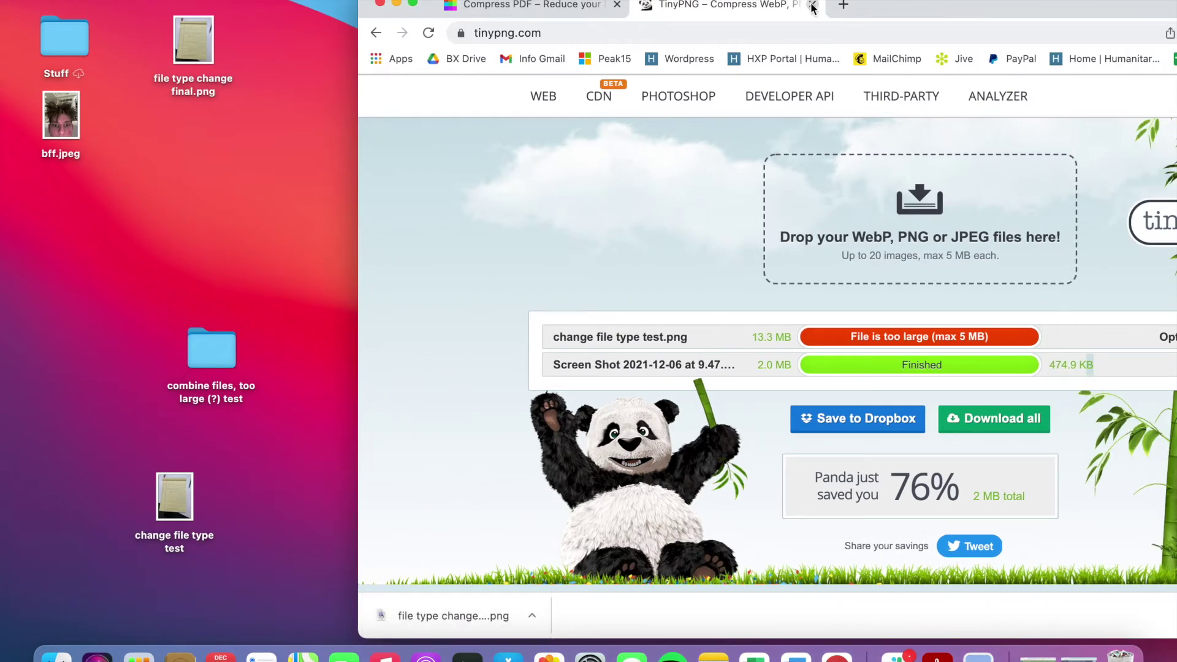
left_click(397, 3)
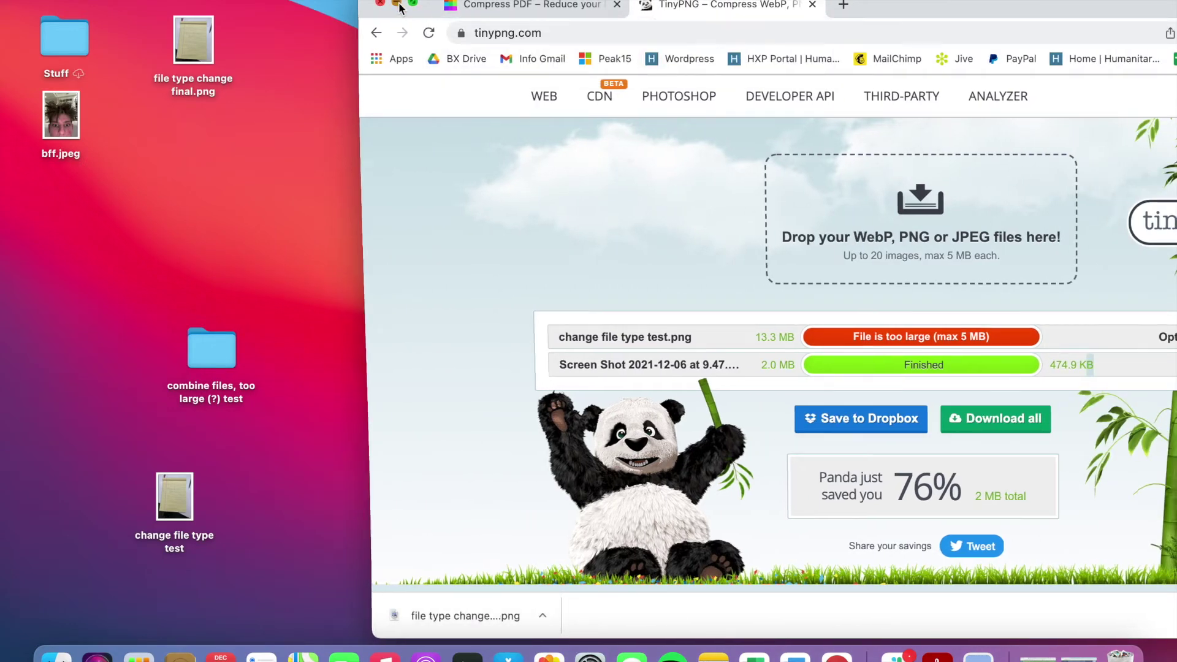
left_click_drag(150, 15, 257, 185)
left_click(258, 185)
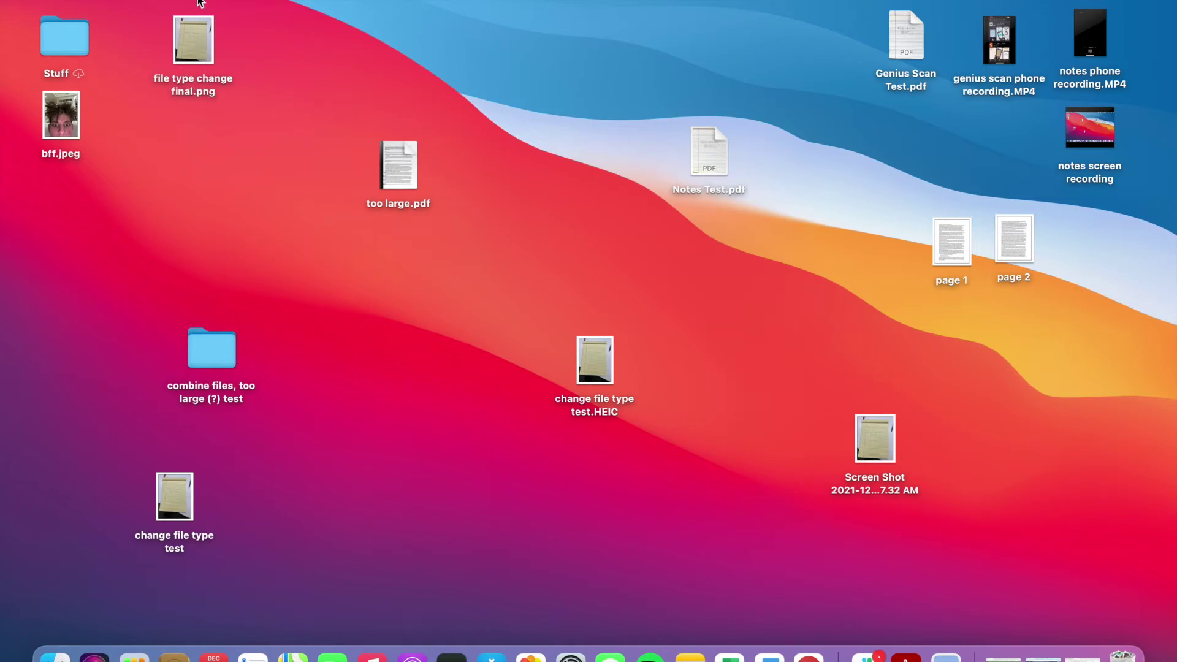
left_click_drag(233, 112, 147, 19)
left_click(149, 14)
left_click_drag(151, 8, 255, 134)
left_click(257, 137)
Line up the change file type test image and the screenshot in a column beneath change file type test.HEIC
left_click_drag(178, 503, 594, 450)
left_click(687, 443)
left_click(884, 437)
left_click_drag(885, 437, 605, 534)
left_click(745, 484)
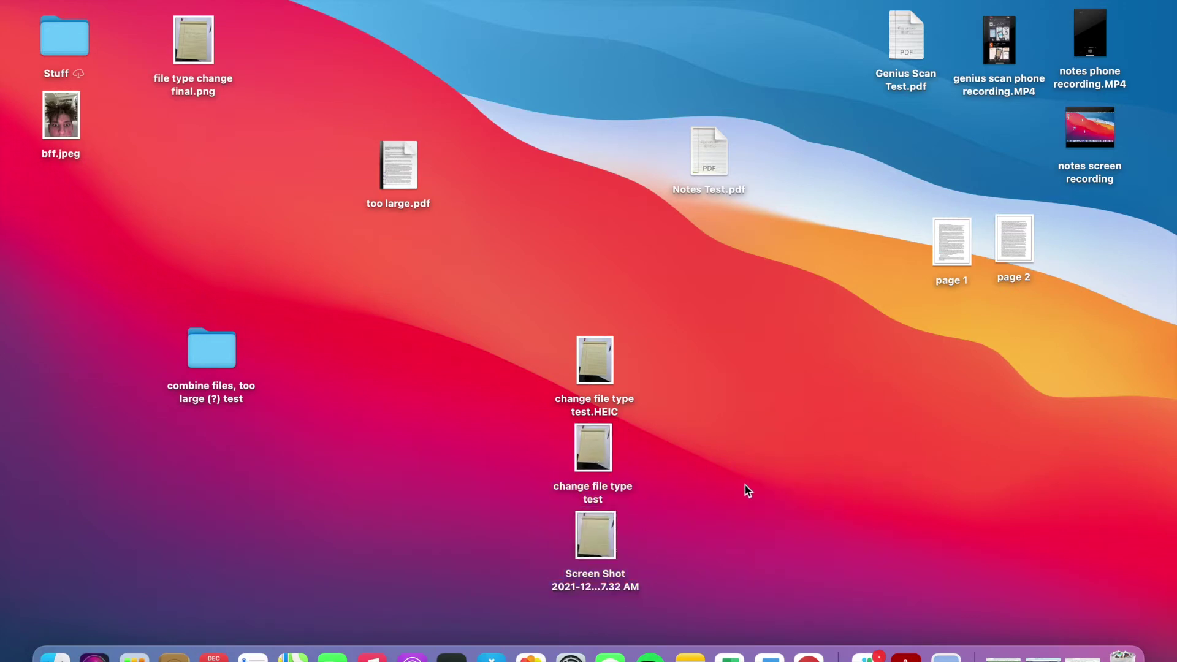
Move the three notepad images together to the desktop's lower-left area and place the HEIC file beside the screenshot
left_click_drag(563, 311, 688, 597)
left_click_drag(604, 531, 63, 577)
left_click(189, 479)
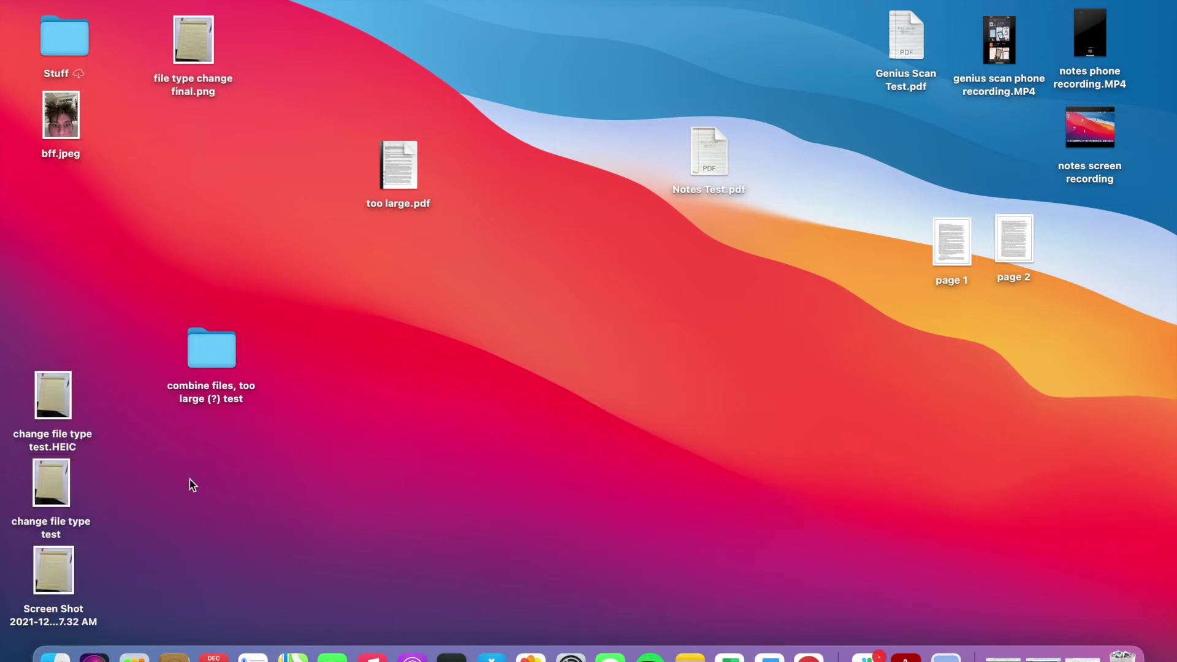
left_click_drag(48, 408, 123, 583)
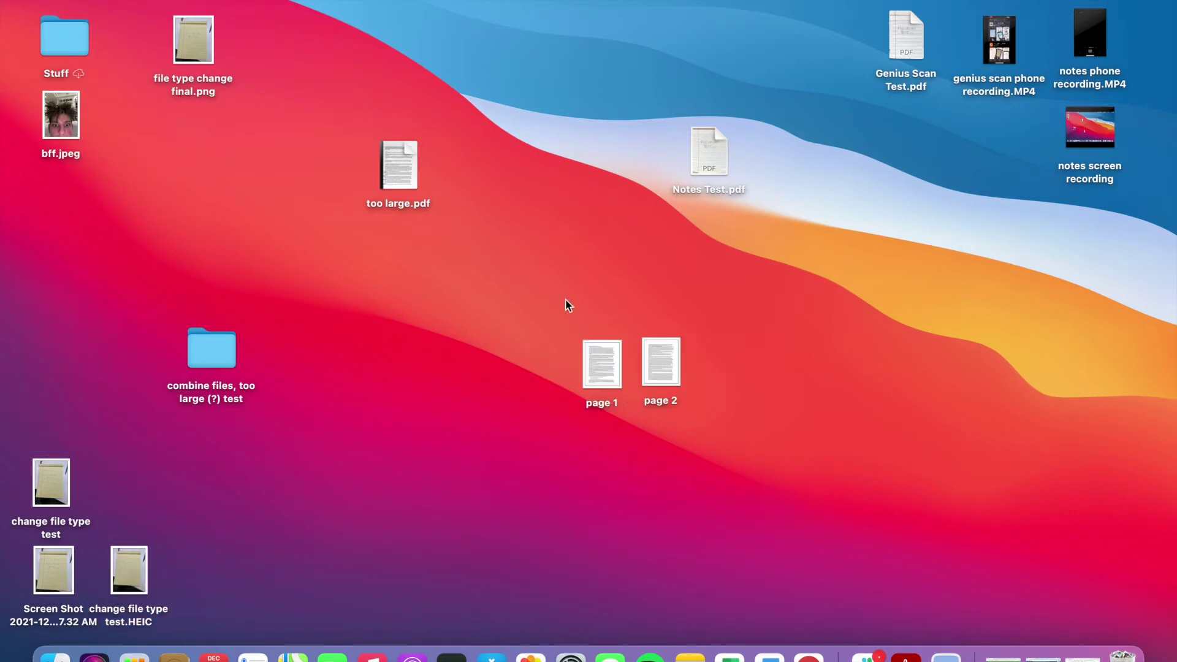
Combine page 1 and page 2 into a single PDF named combine file test final.pdf
left_click_drag(565, 300, 766, 464)
right_click(650, 367)
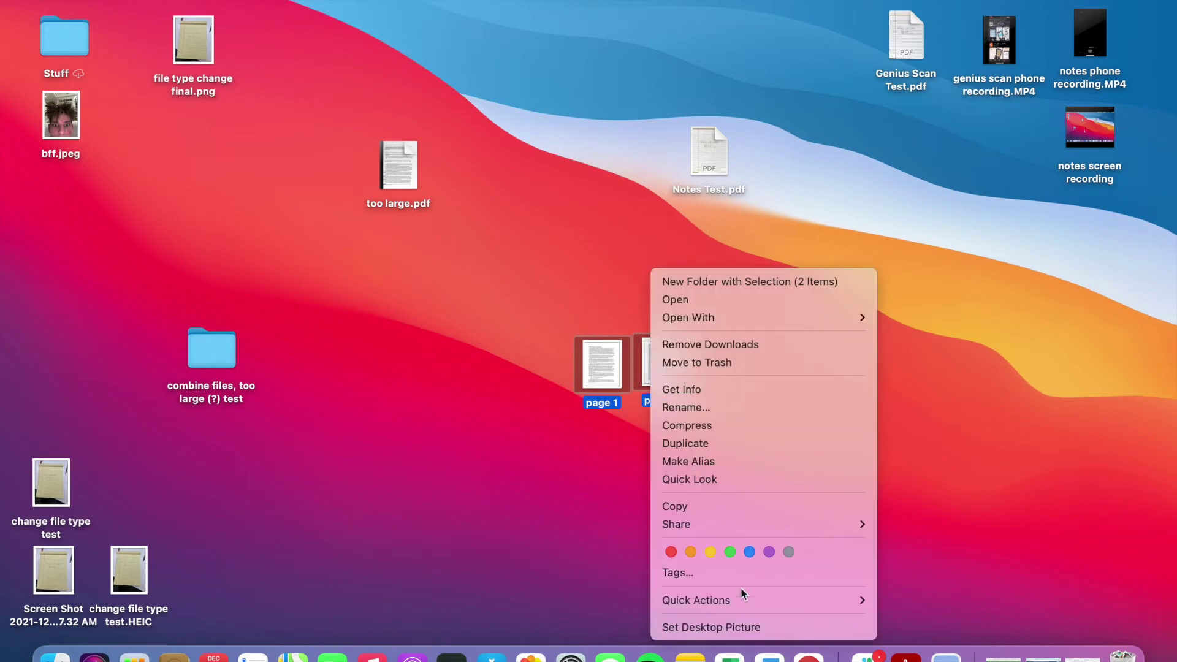
mouse_move(738, 600)
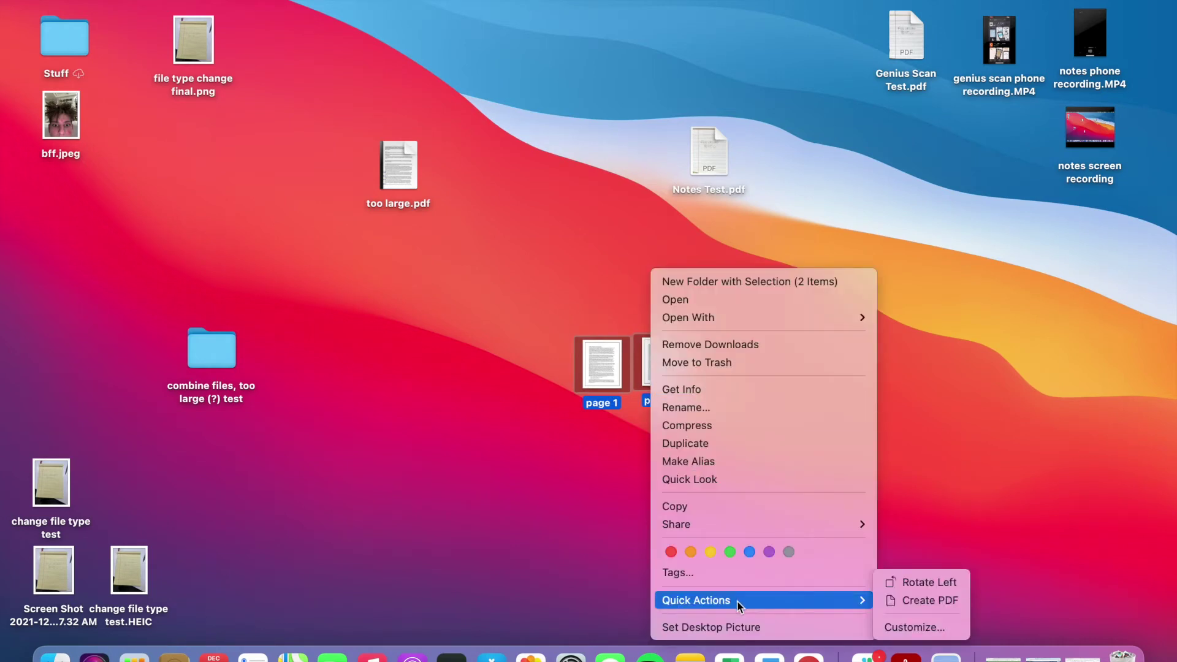
left_click(929, 601)
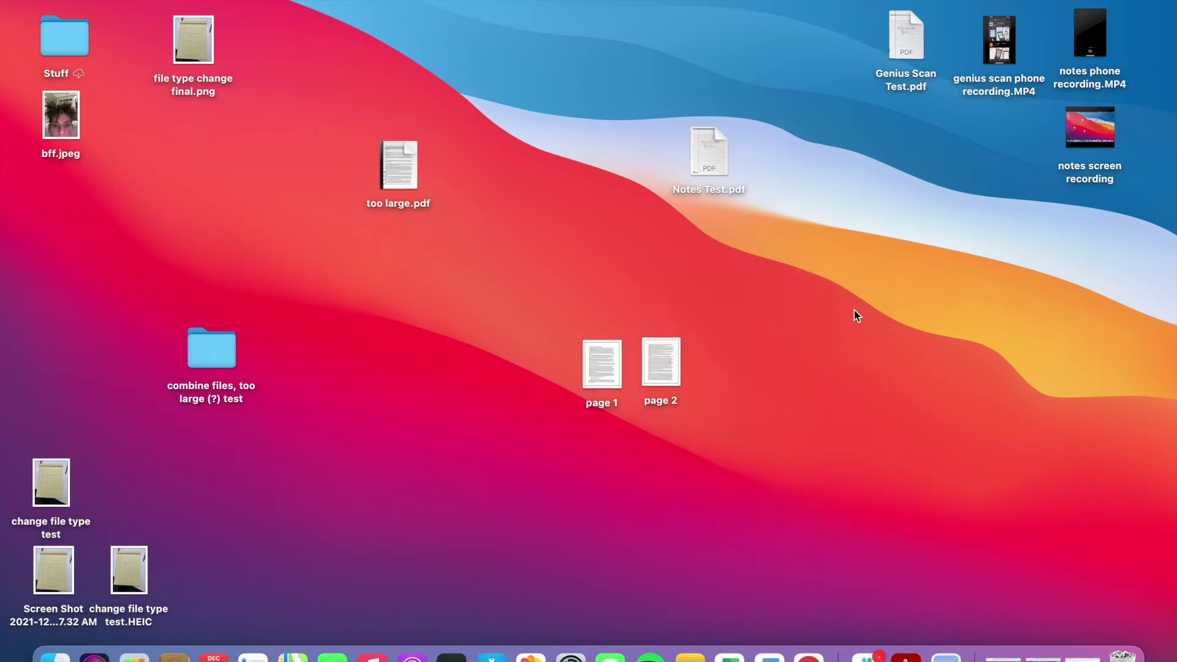
type("combine fi")
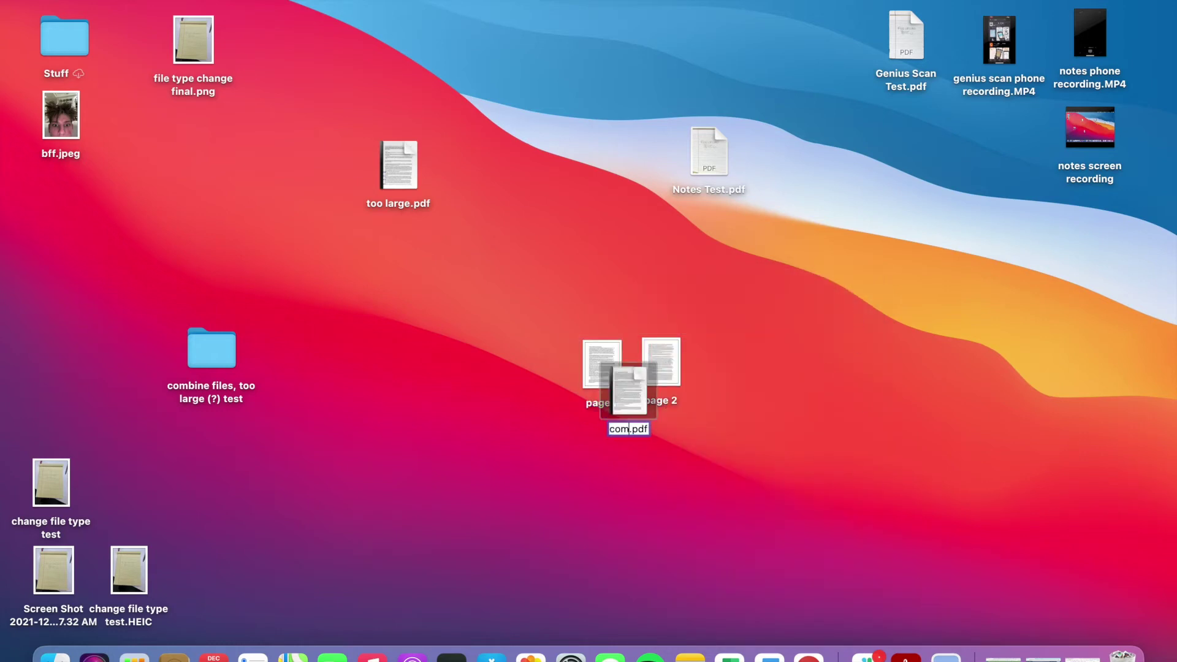
type("le ")
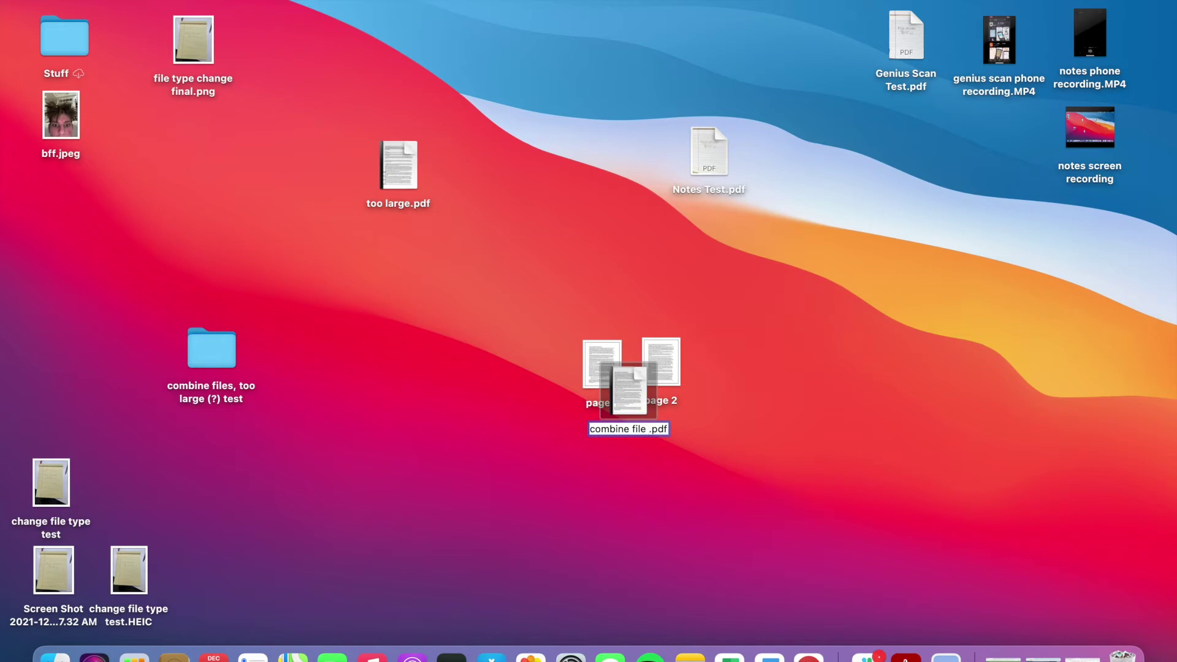
type("test final")
key("Return")
left_click(903, 335)
Move the combined PDF to an empty desktop spot, open it, review both pages and close it
left_click_drag(633, 396, 1006, 264)
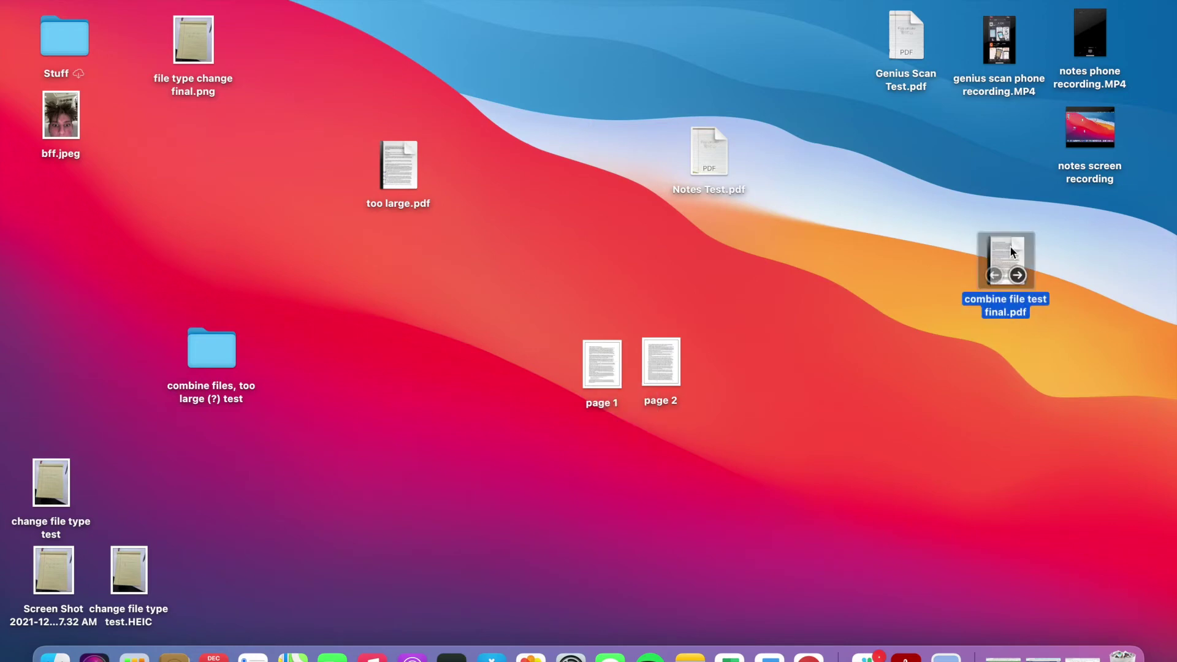
double_click(1005, 263)
scroll(530, 439, "down", 15)
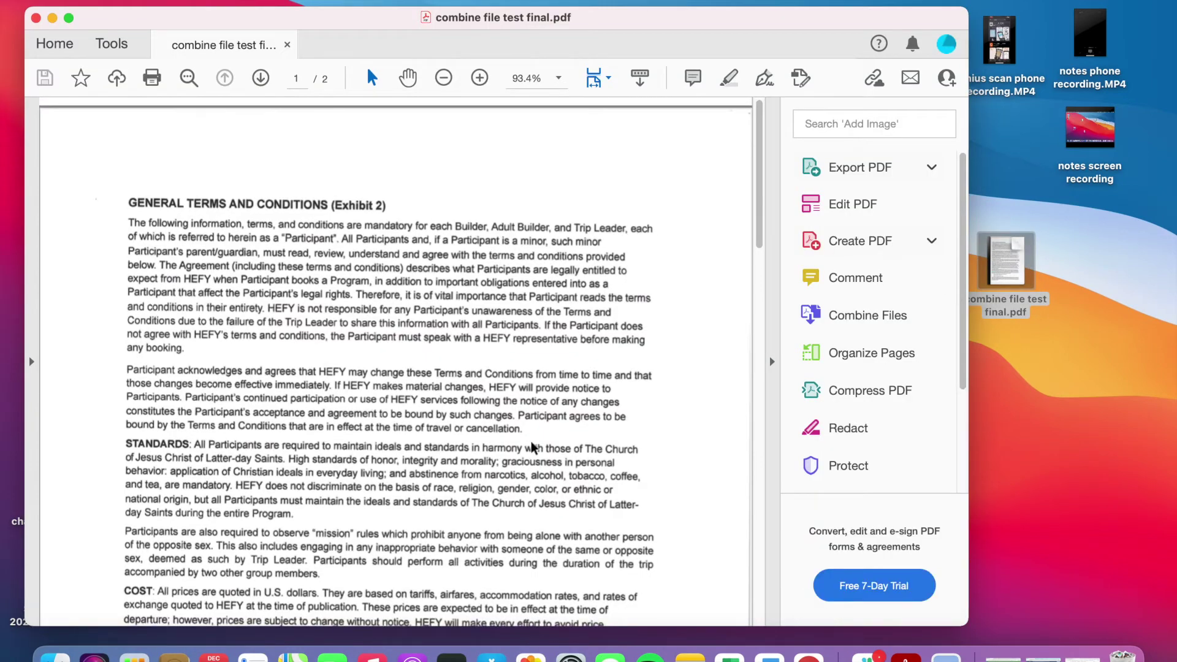
scroll(530, 440, "up", 10)
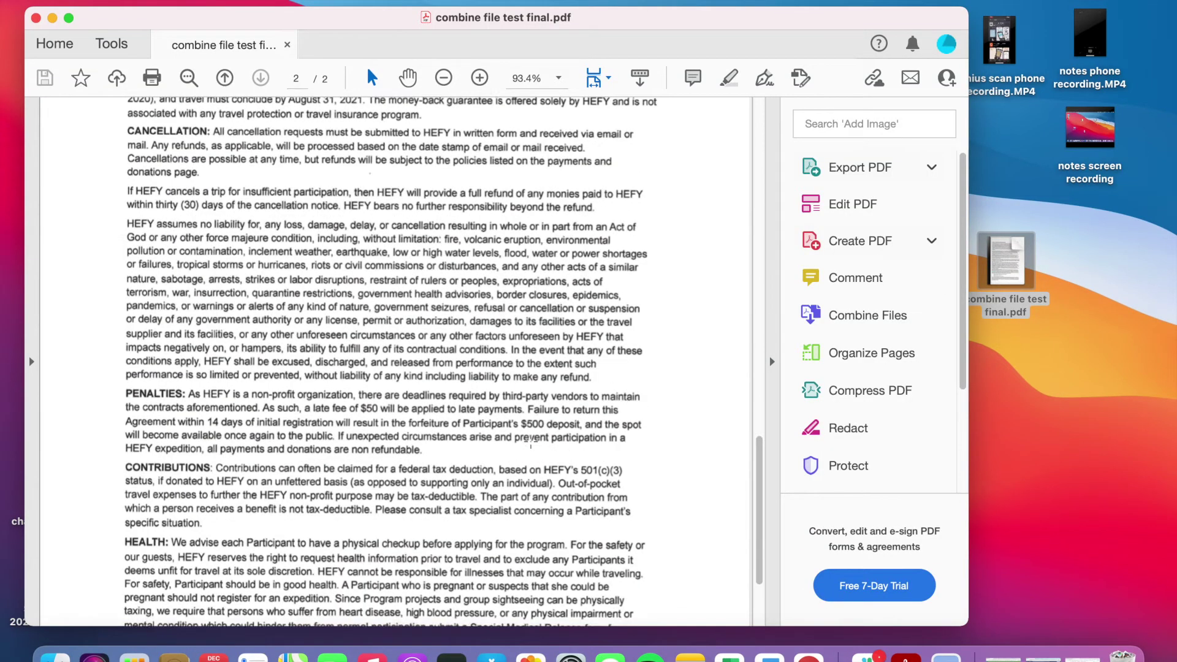
left_click(35, 17)
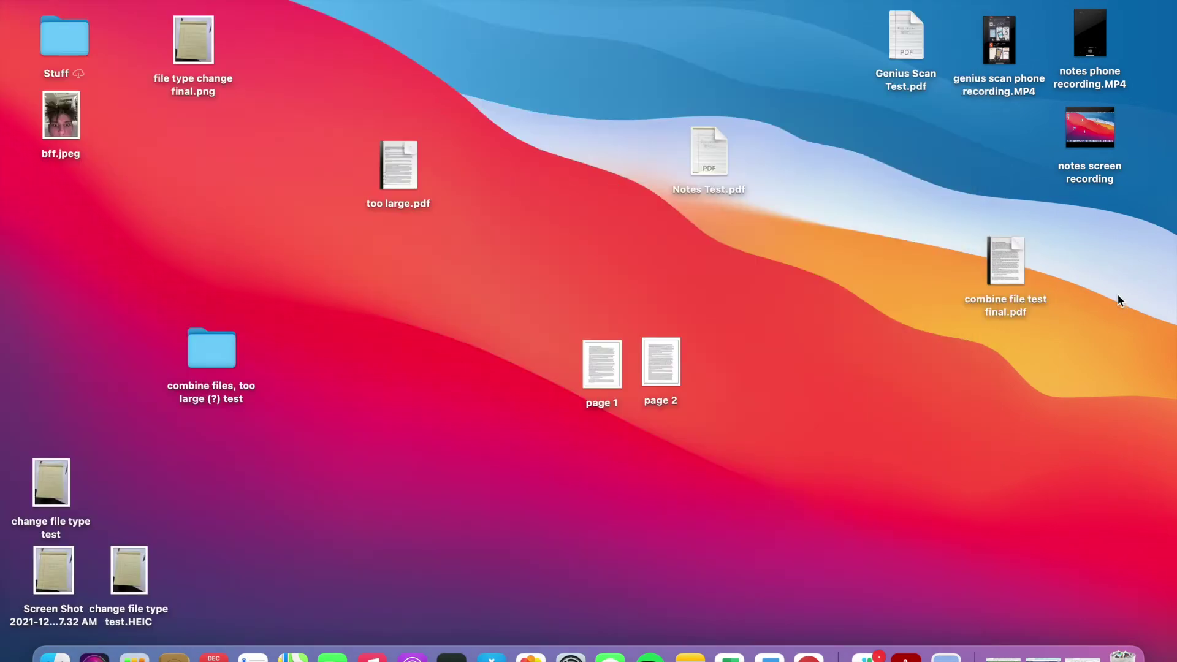
Align page 1 beside page 2 on the desktop and place combine file test final.pdf next to file type change final.png
mouse_move(1012, 268)
left_click_drag(541, 343, 705, 458)
left_click(711, 355)
mouse_move(604, 382)
left_mouse_down()
mouse_move(616, 381)
mouse_move(615, 365)
left_mouse_up()
left_click(672, 301)
left_click(653, 294)
mouse_move(1004, 254)
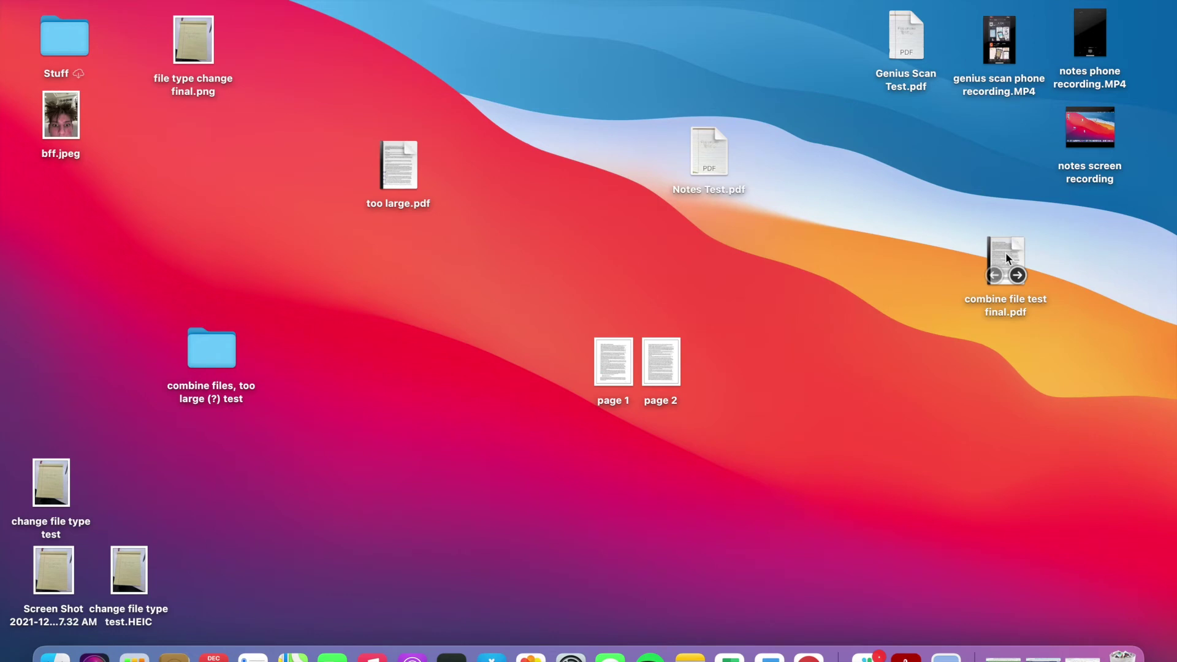
left_click_drag(1005, 252, 282, 36)
Open the combine files, too large (?) test folder and select PXL_20210610_172037048.jpg
double_click(485, 236)
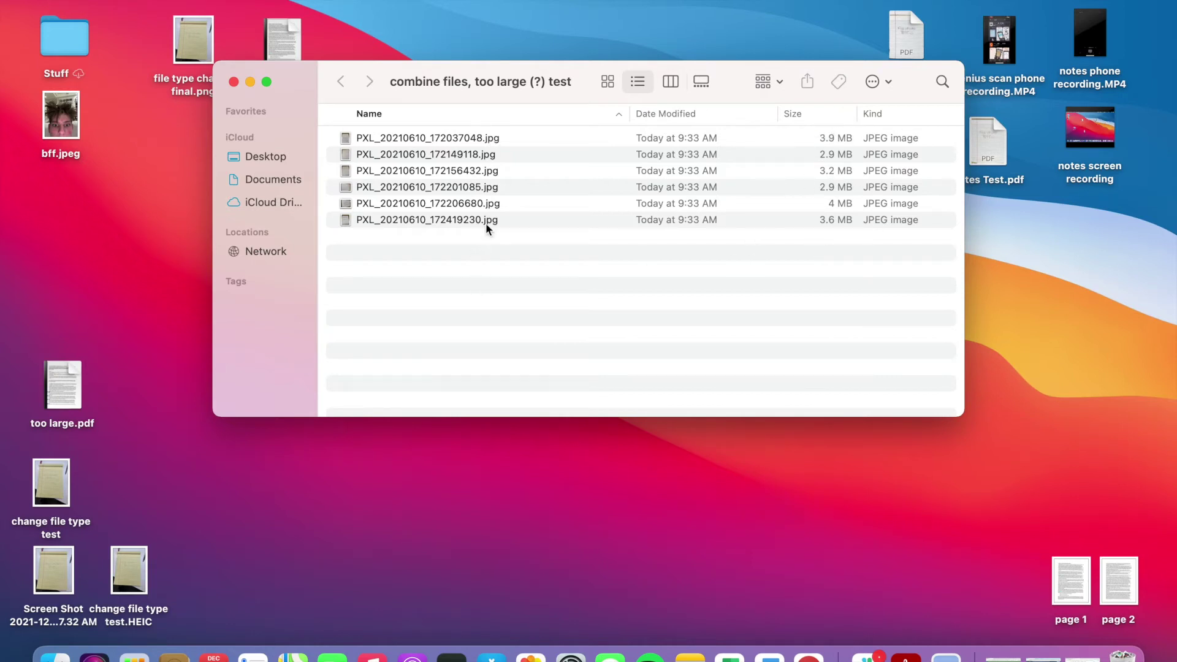
left_click(506, 138)
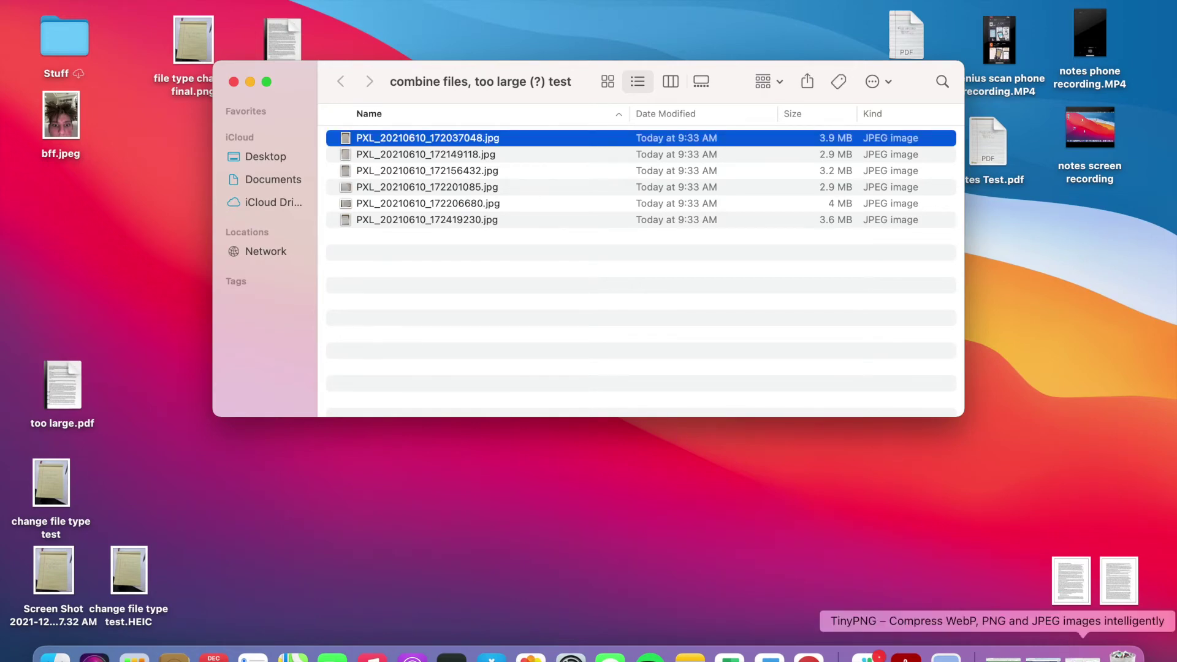
Switch to Chrome, search for compress jpg free in a new tab and open the Compress JPEG Images Online site
left_click(1082, 655)
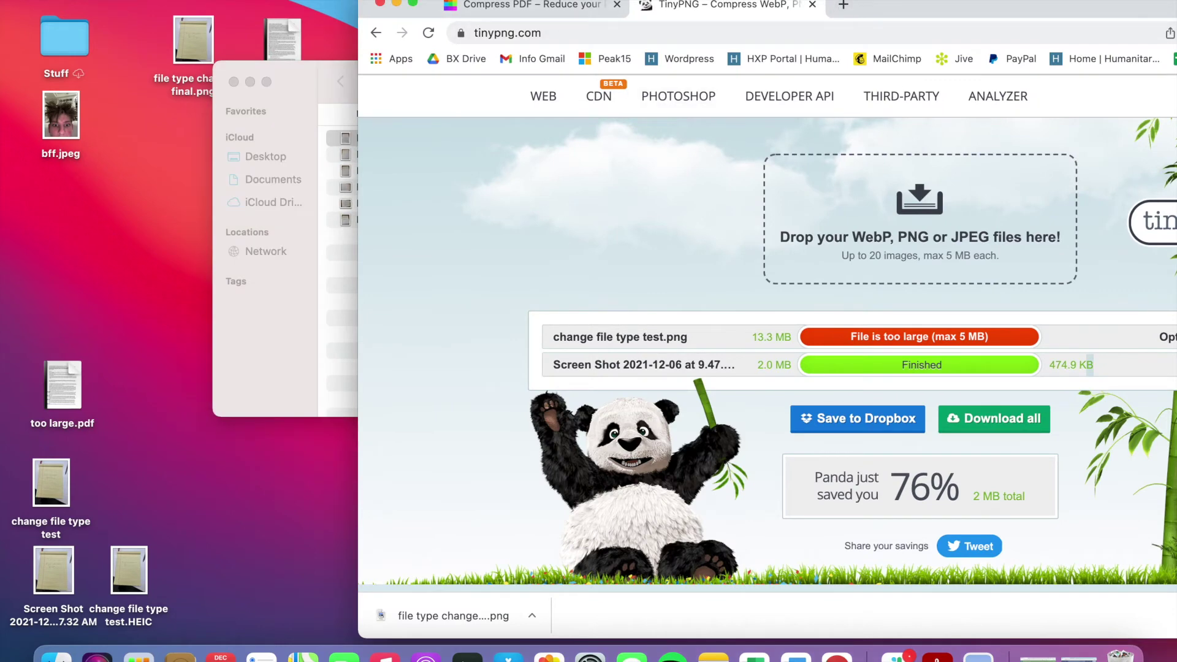
left_click(841, 6)
type("compre")
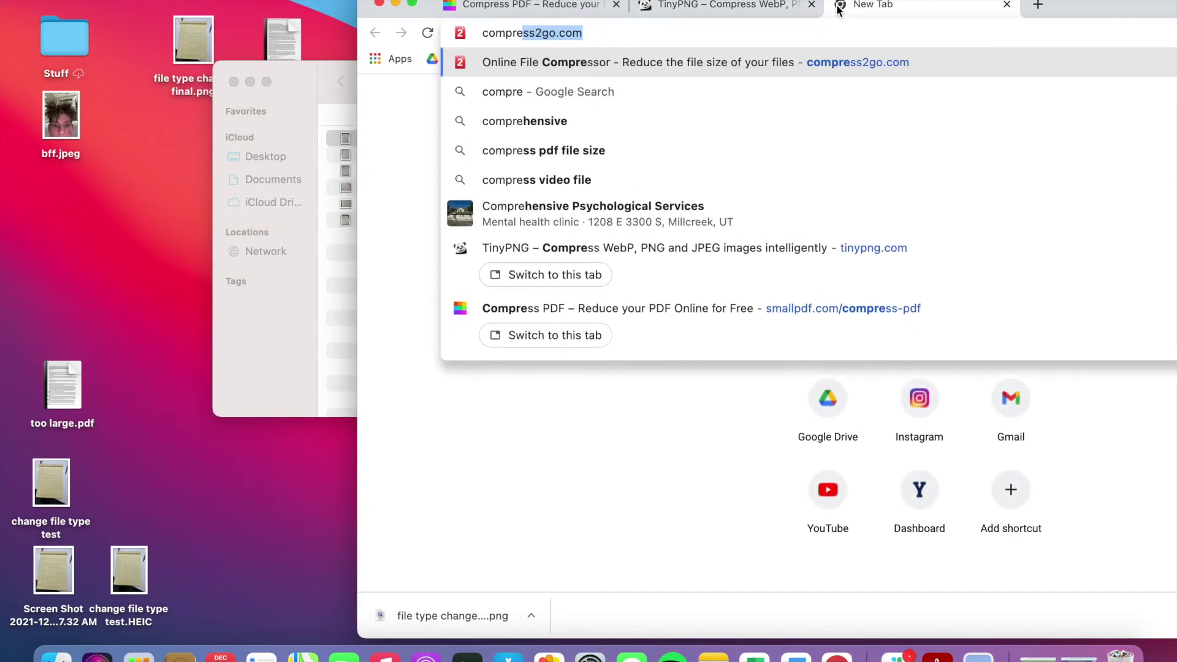
type("ss jp")
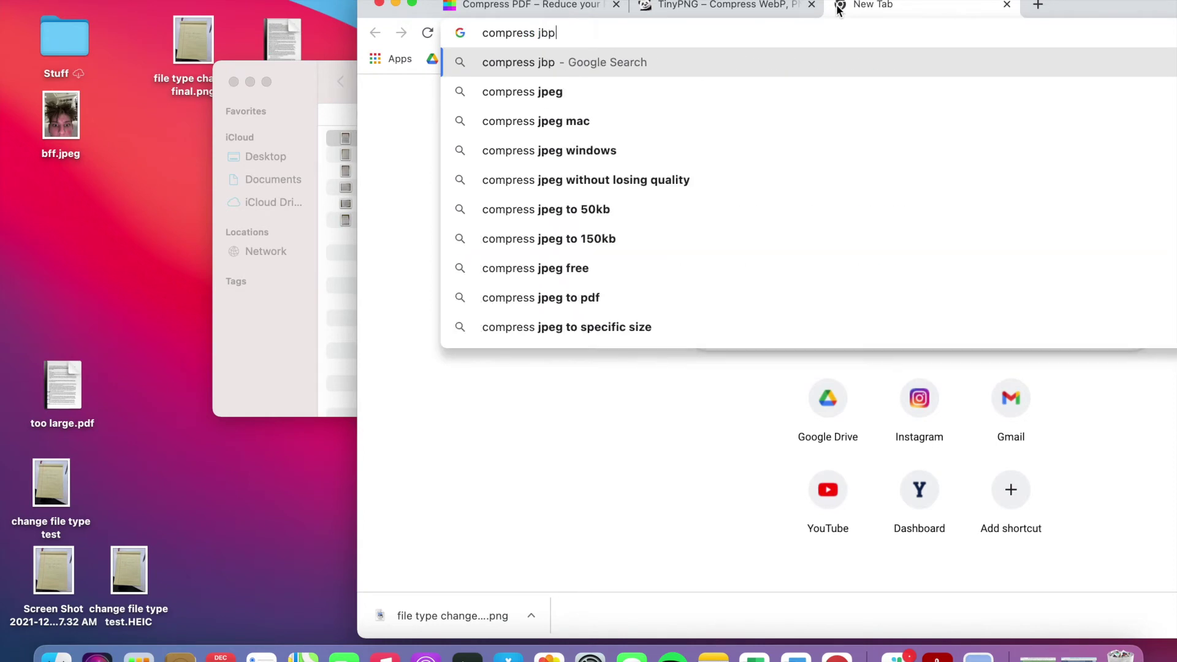
type("g free")
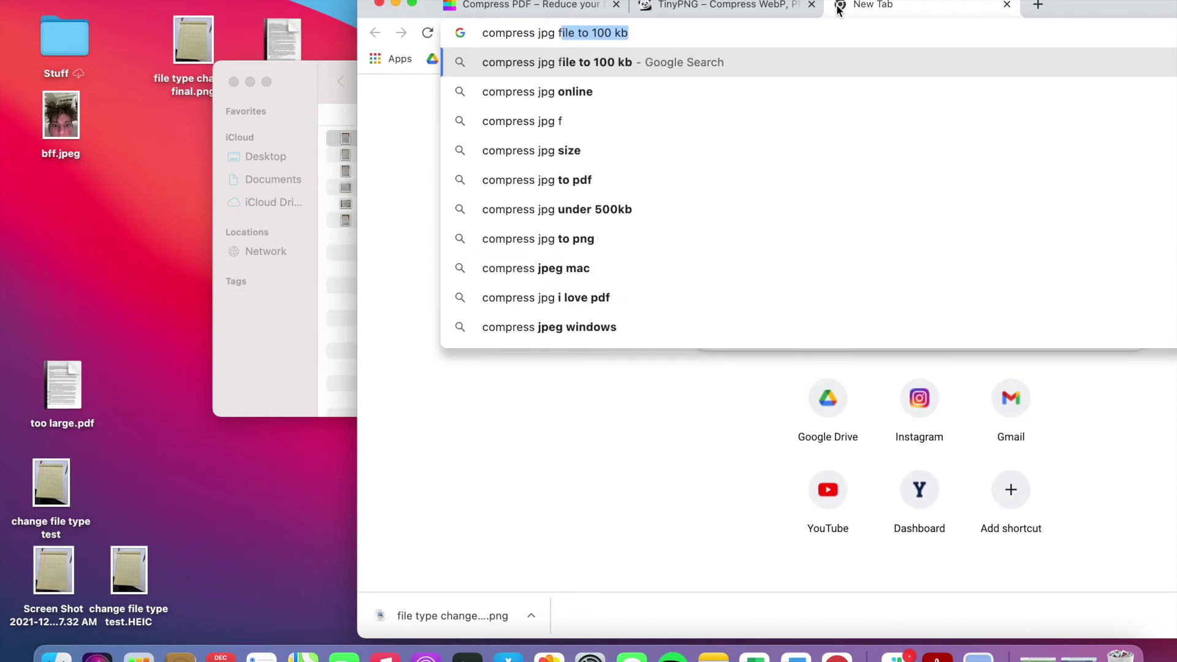
key("Return")
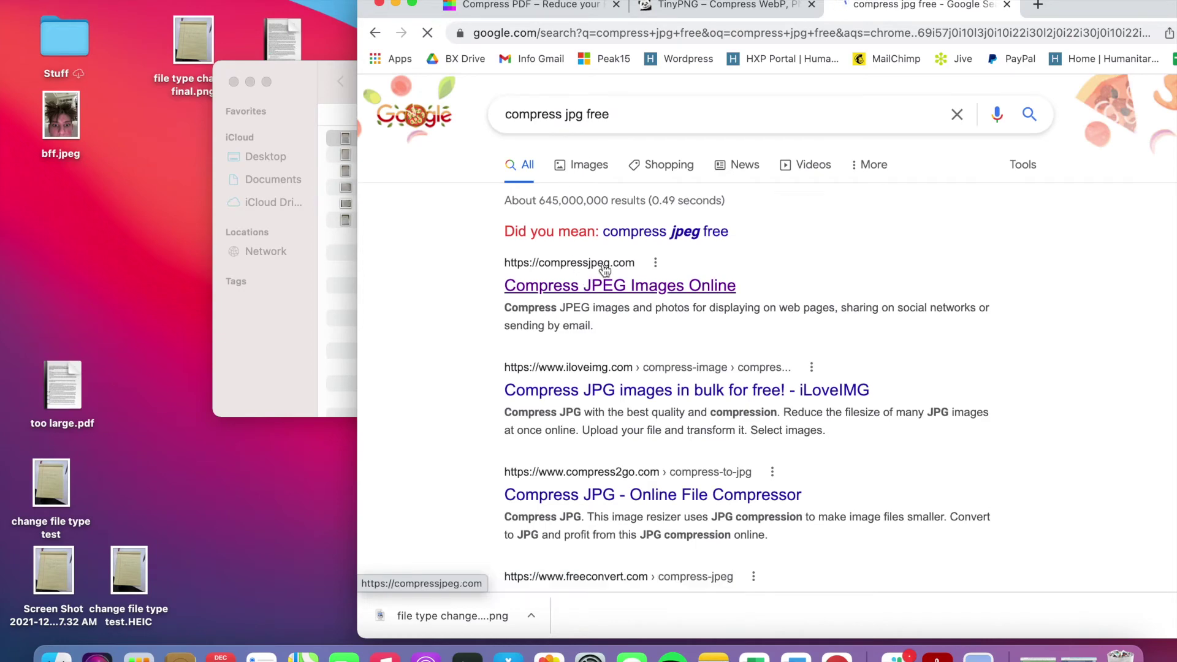
left_click(641, 286)
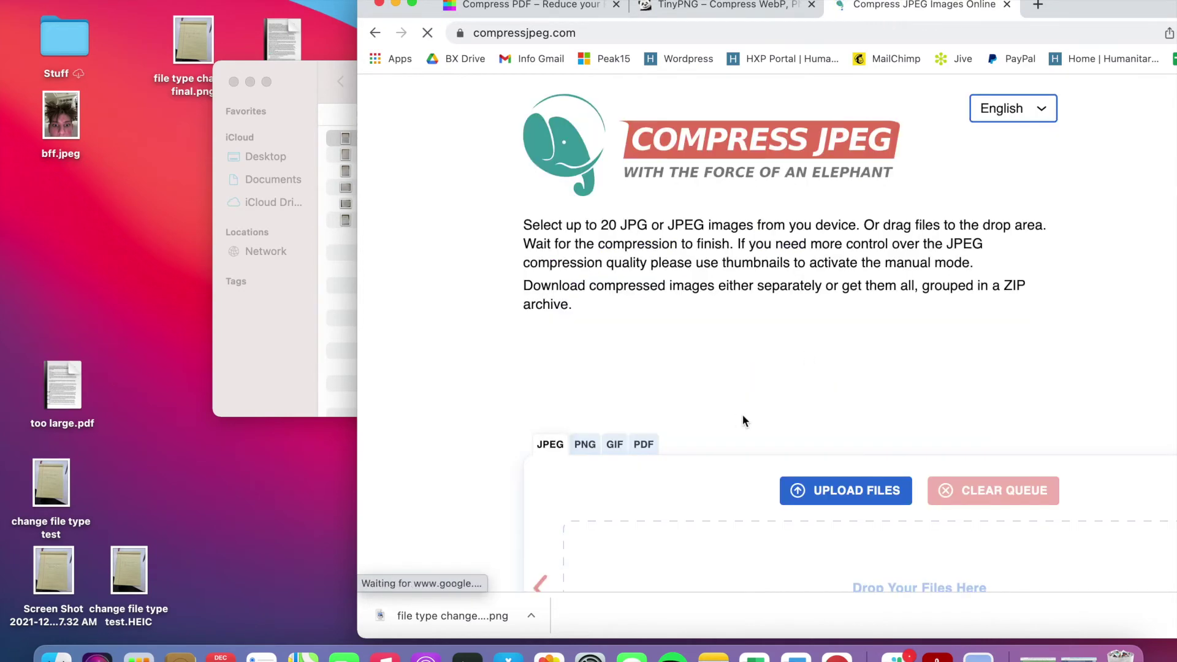
Upload all six JPG images from the combine files, too large (?) test folder to compressjpeg.com and check their compression
scroll(741, 415, "down", 3)
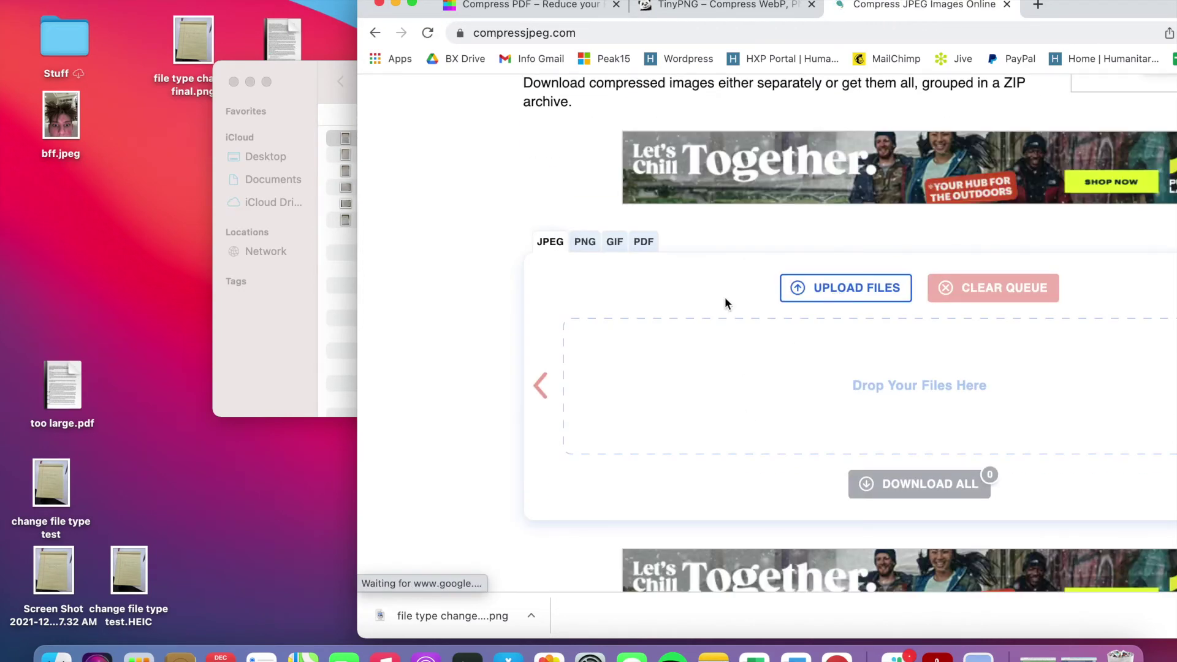
left_click(827, 295)
left_click(1056, 466)
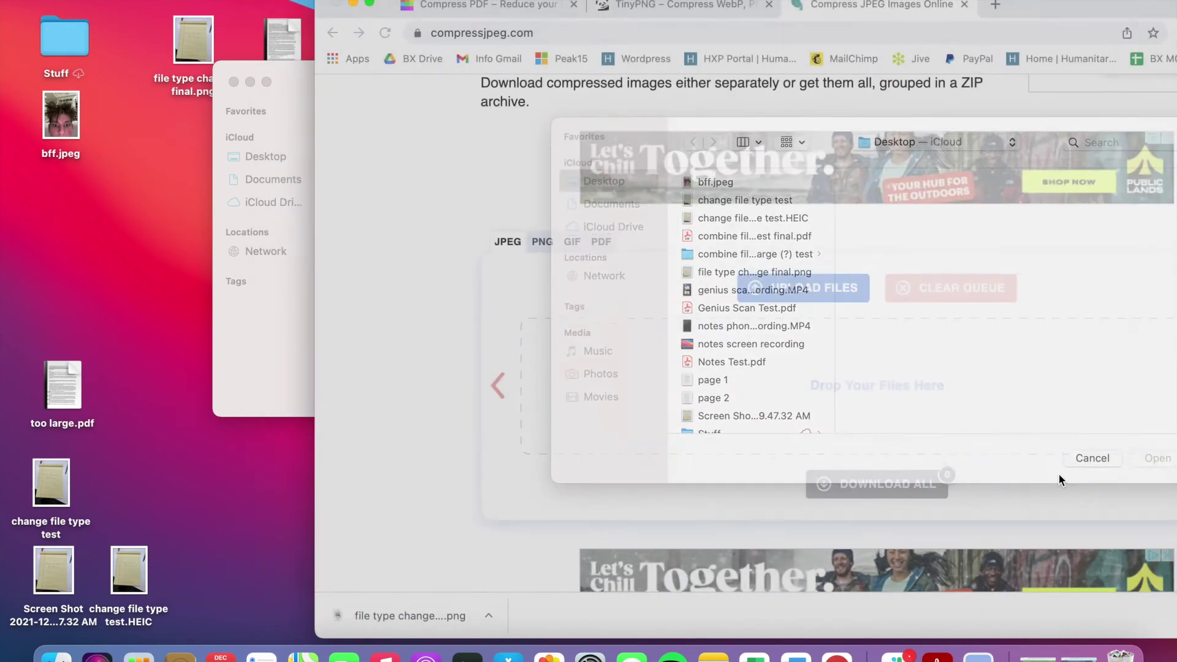
left_click(829, 300)
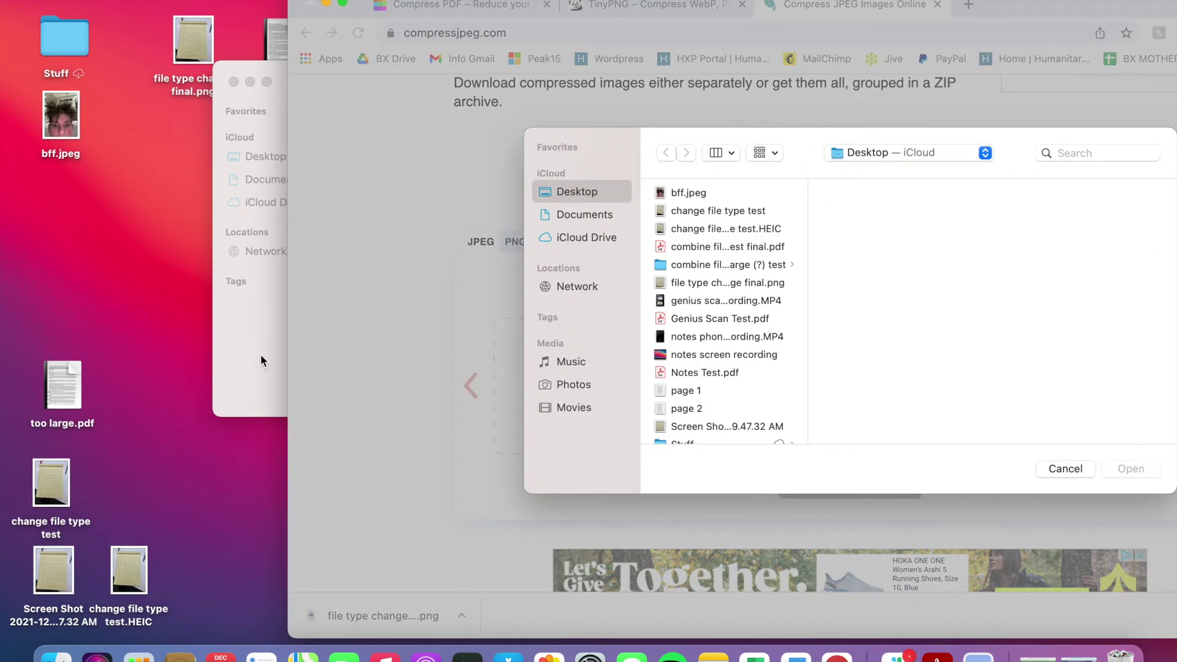
left_click(260, 354)
left_click(440, 221, "shift")
left_click_drag(440, 220, 1093, 385)
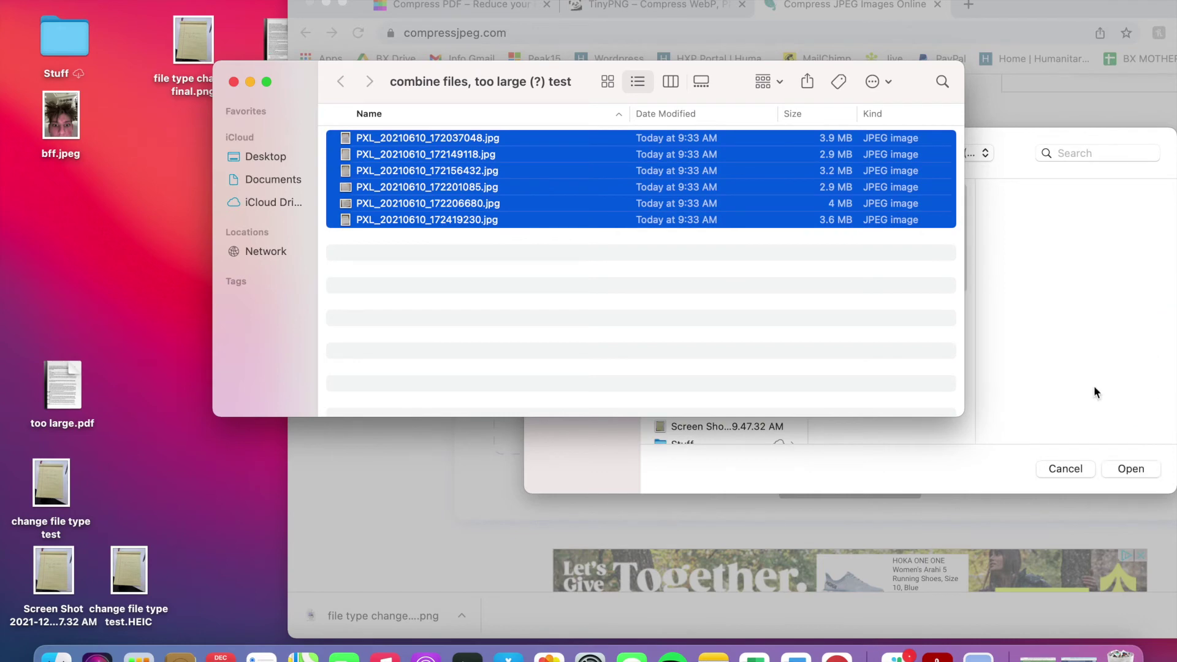
left_click(1138, 400)
left_click(1130, 469)
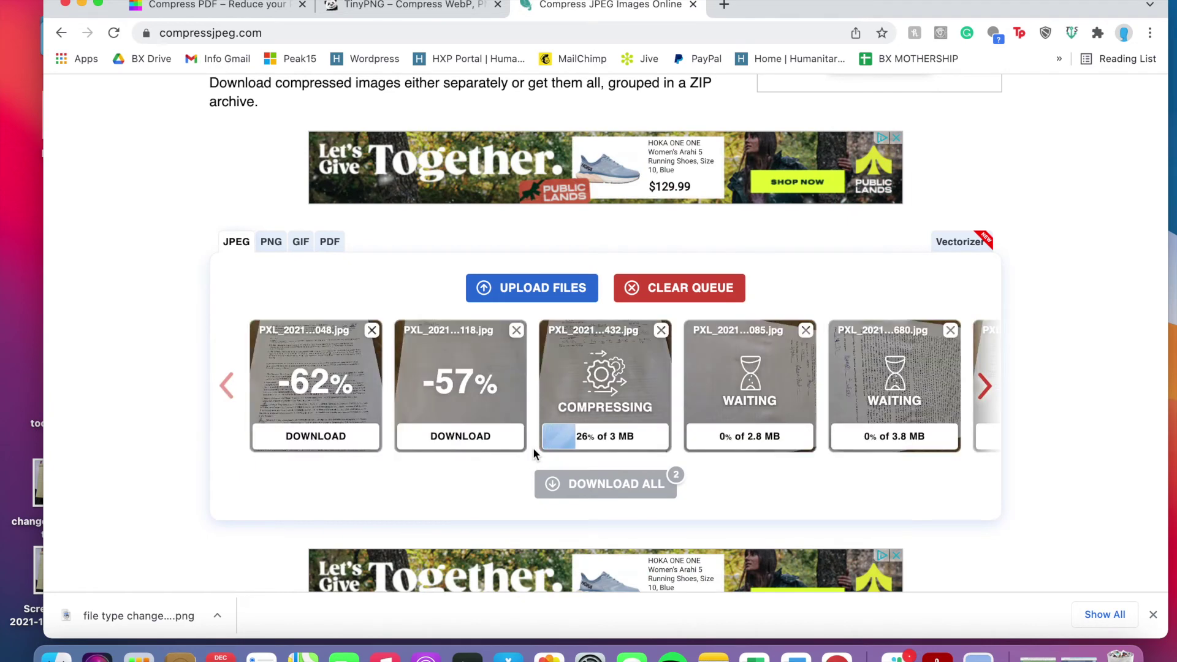
scroll(701, 466, "down", 1)
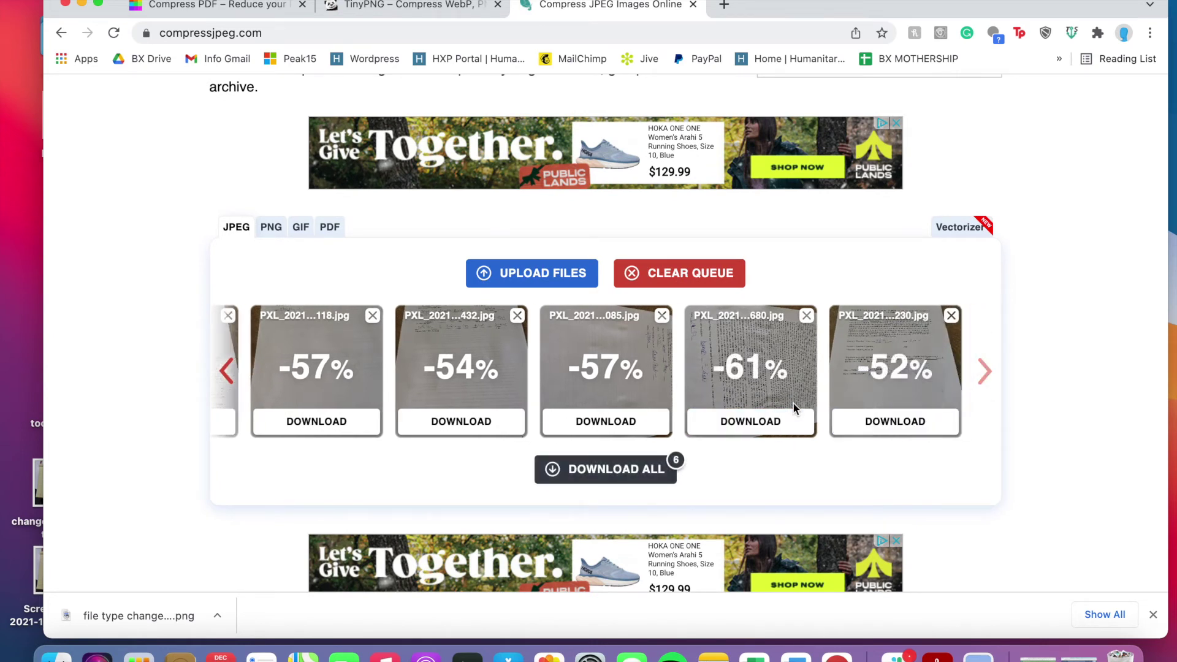
Download all six compressed images as compressjpeg to Downloads and clear the open folder and browser windows off the desktop files
left_click(616, 476)
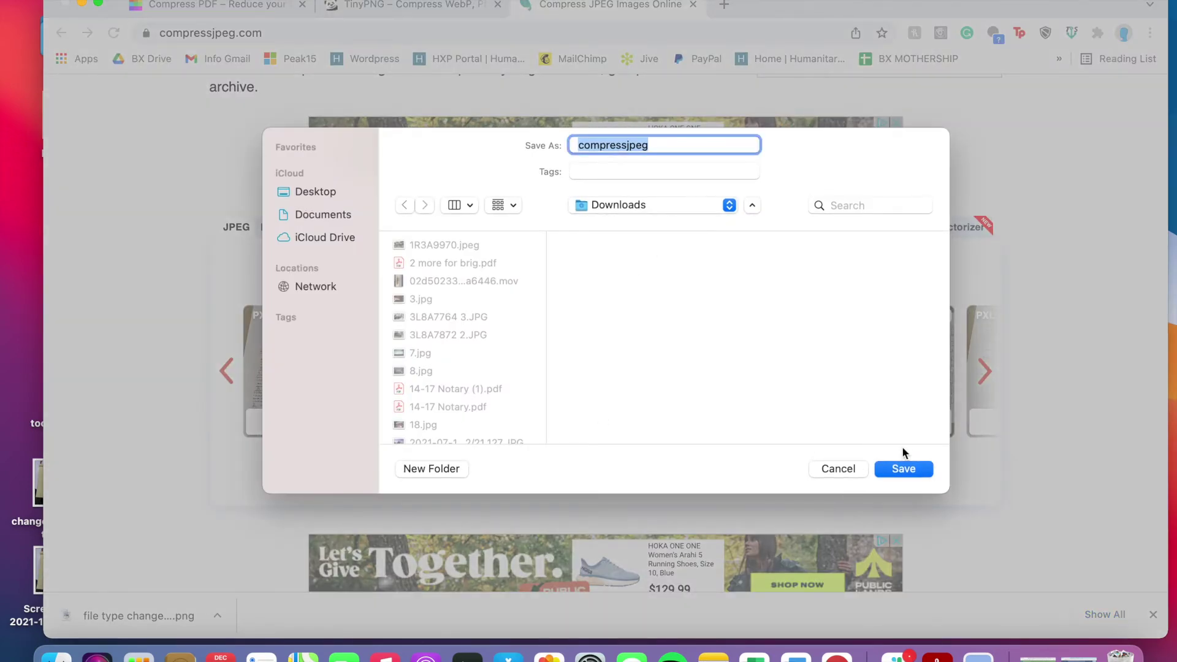
left_click(910, 465)
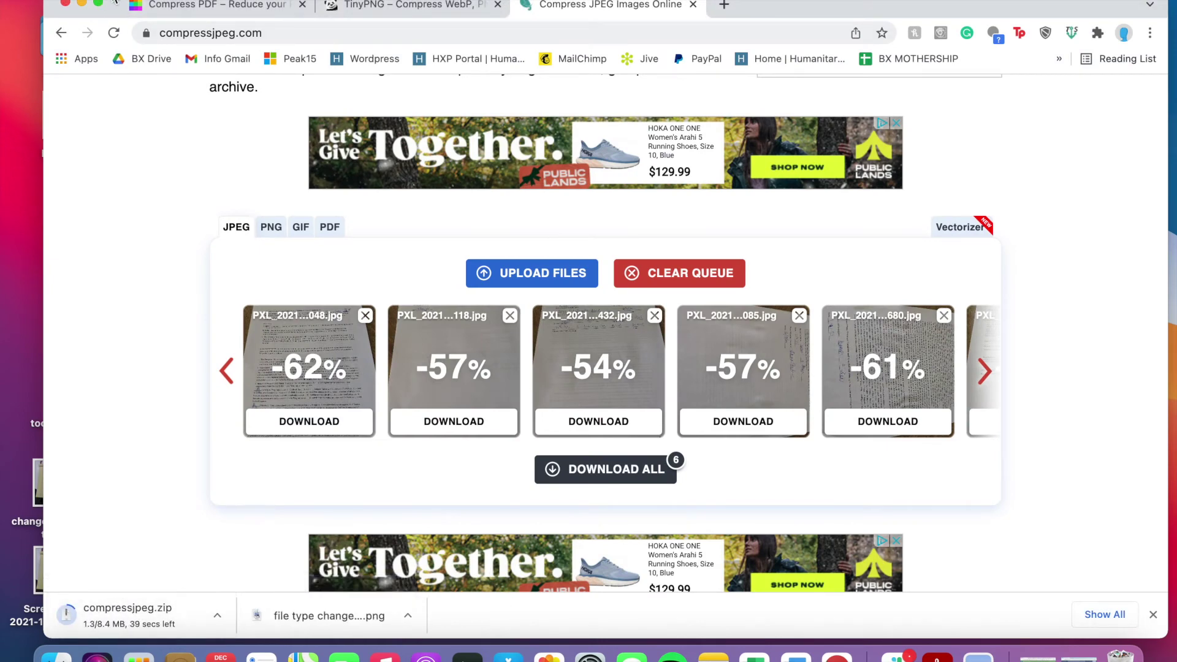
left_click_drag(112, 2, 473, 2)
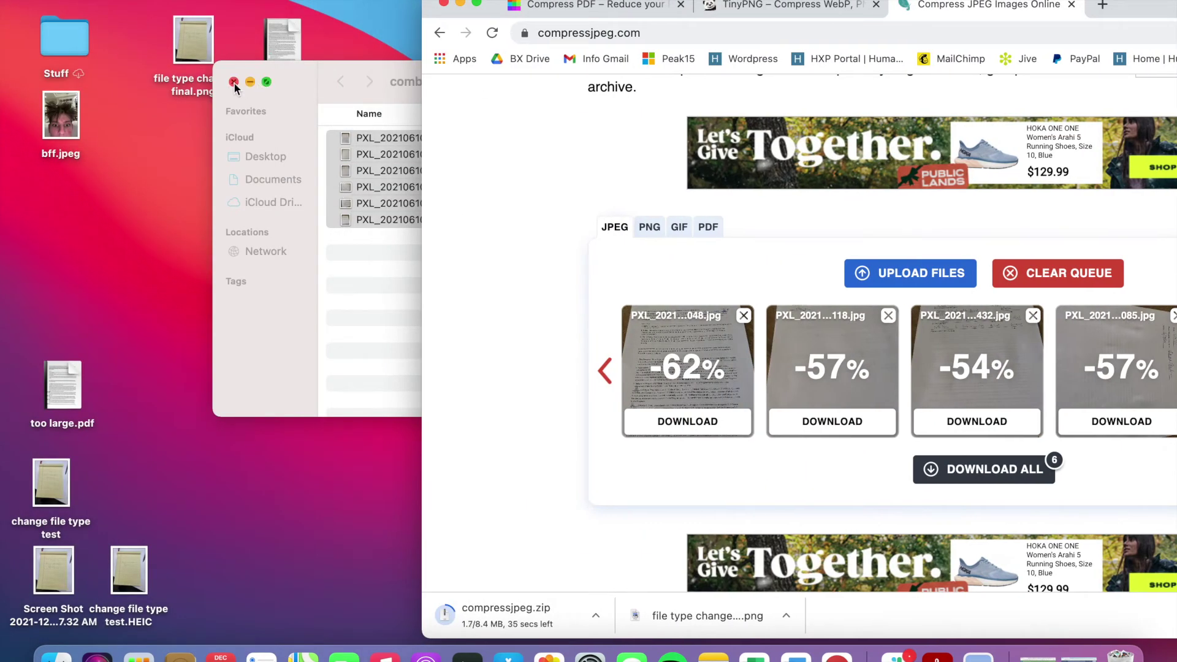
left_click(233, 82)
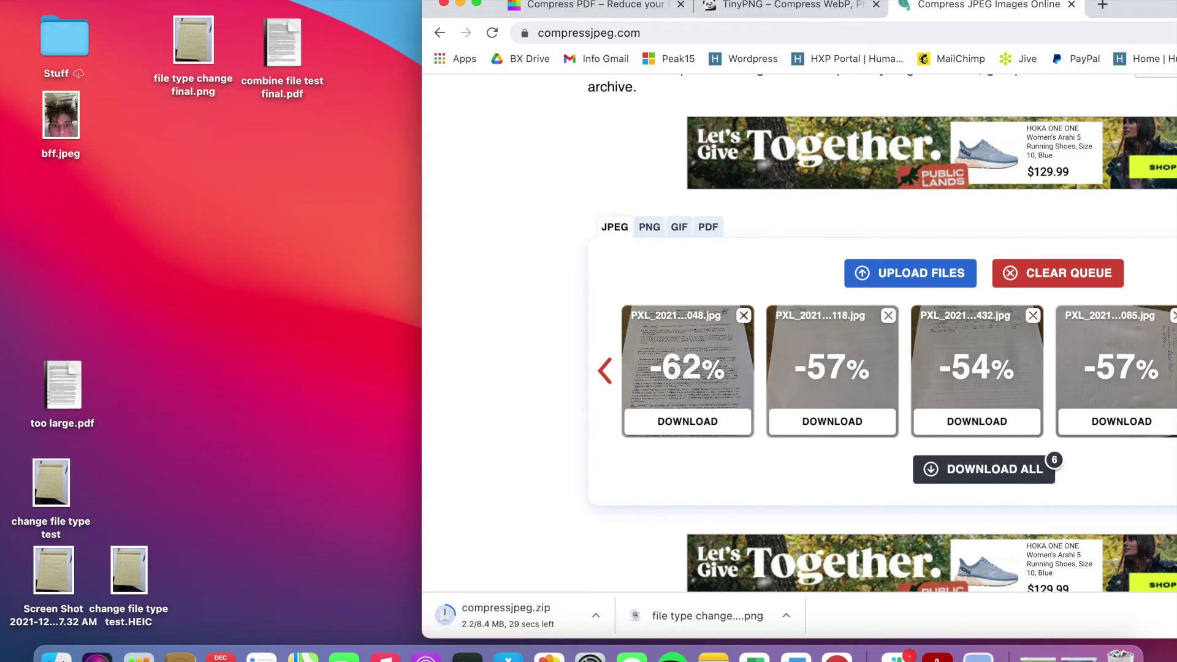
left_click_drag(495, 4, 724, 4)
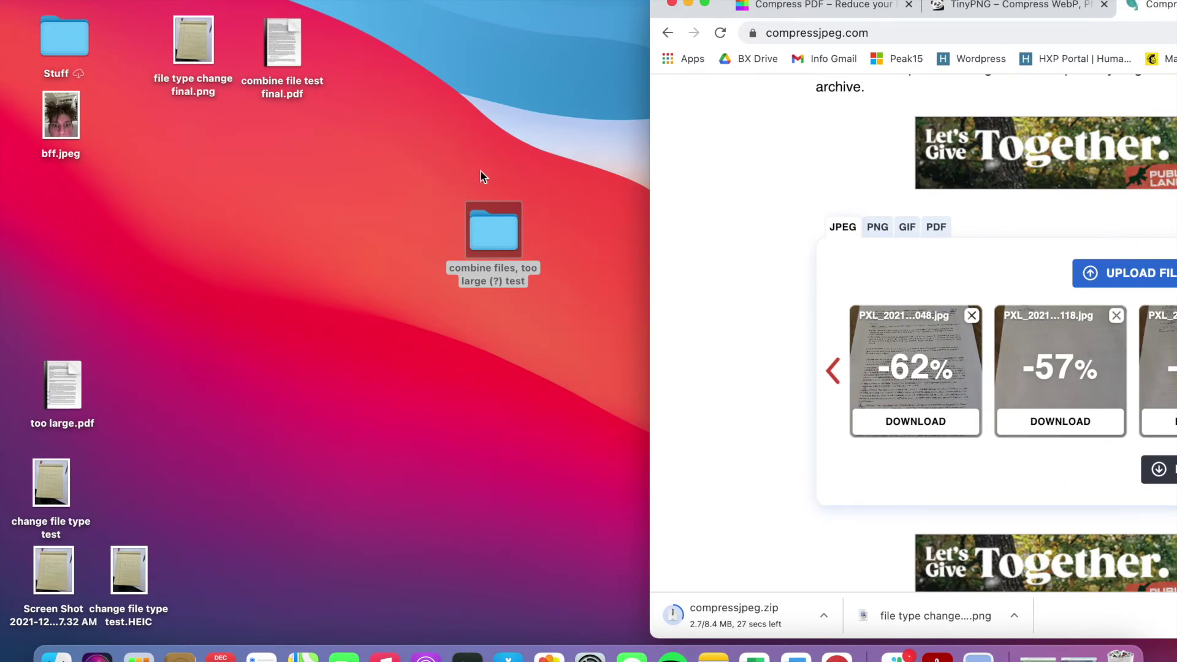
left_click(421, 367)
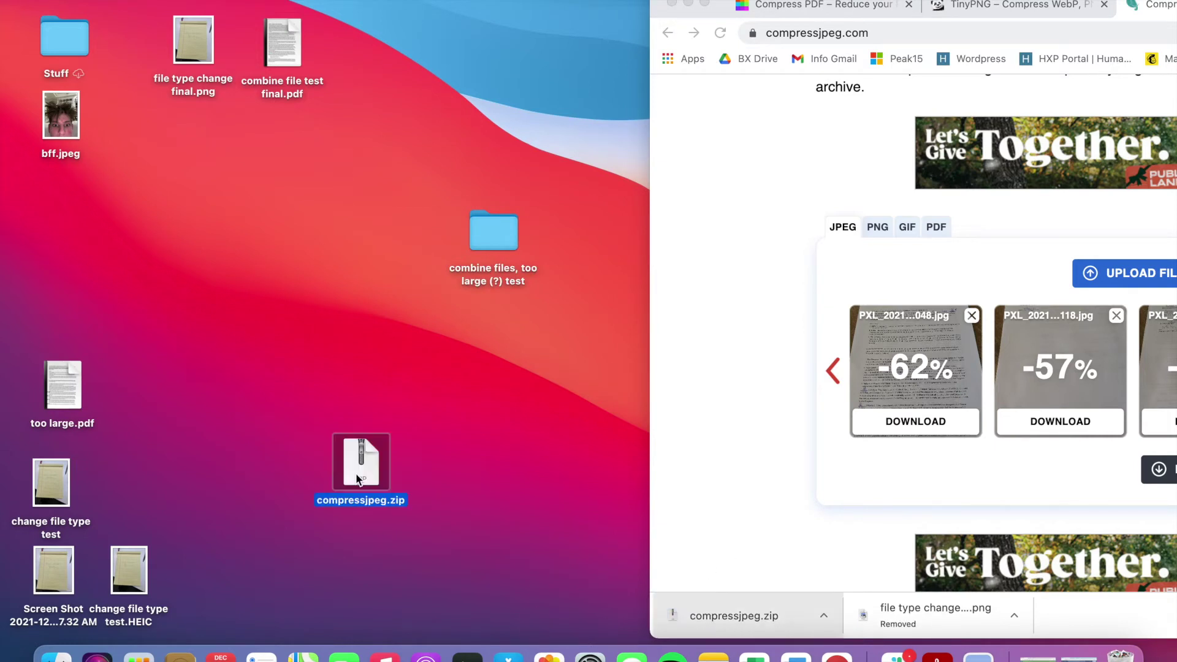
Extract compressjpeg.zip on the desktop and place the zip and the extracted compressjpeg folder side by side
double_click(359, 478)
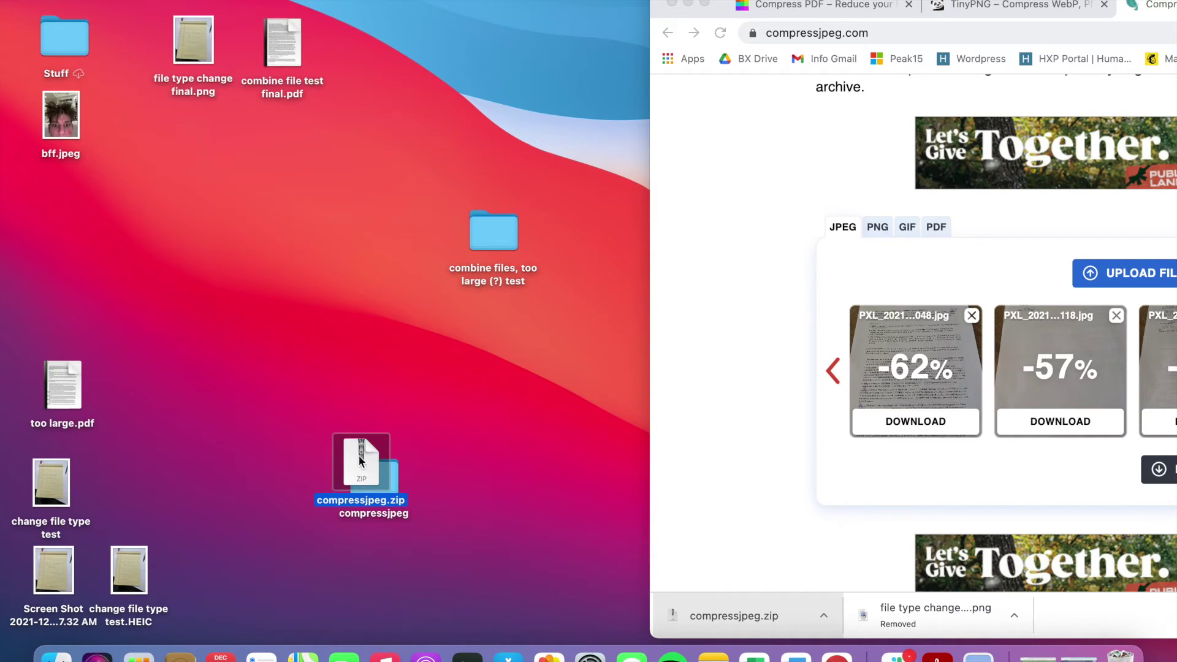
left_click_drag(360, 458, 309, 418)
left_click(388, 478)
left_click_drag(403, 456, 426, 439)
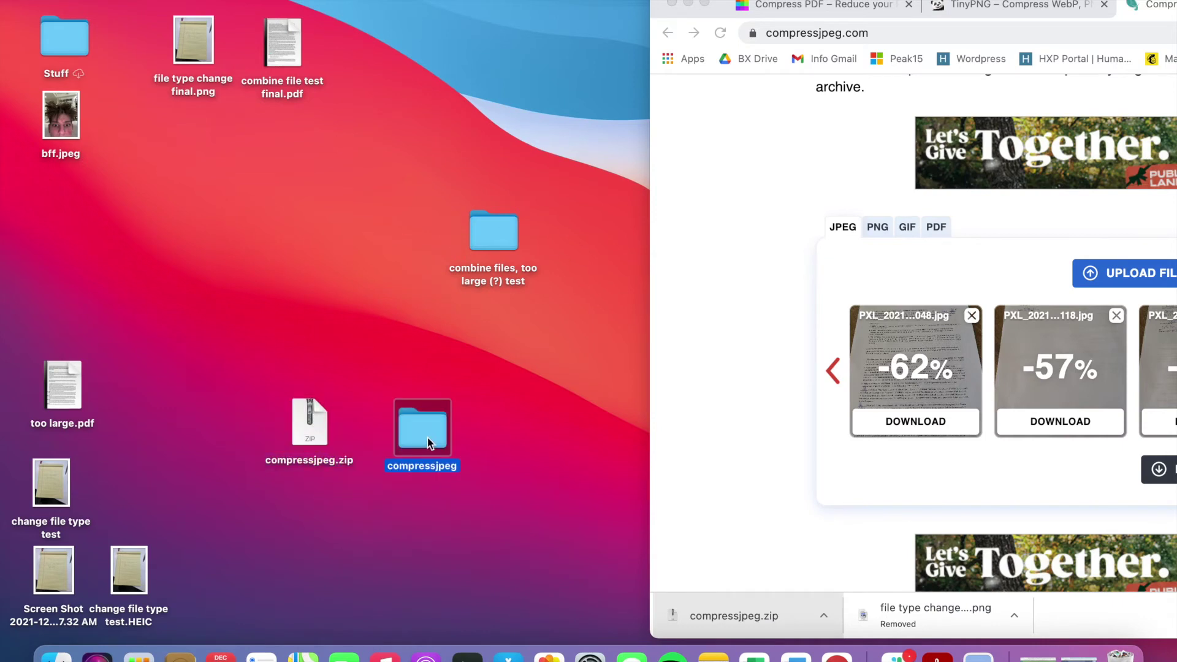
Open the compressjpeg folder and combine all six JPG images in it into one PDF
double_click(428, 437)
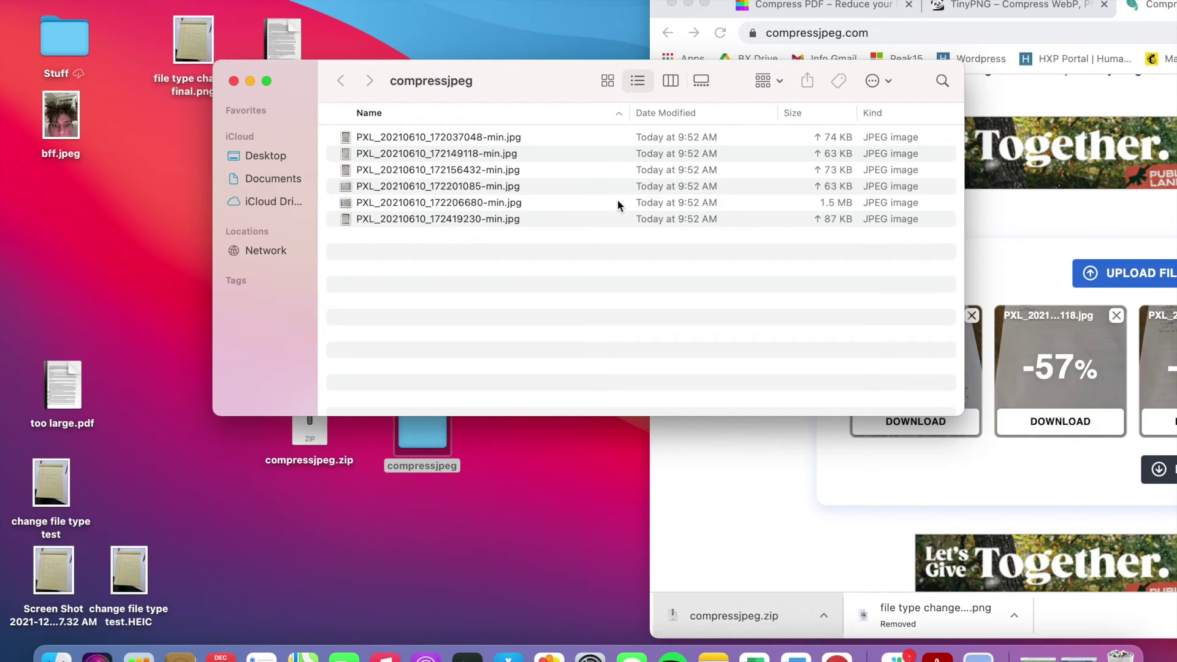
left_click(575, 139)
left_click(563, 219, "shift")
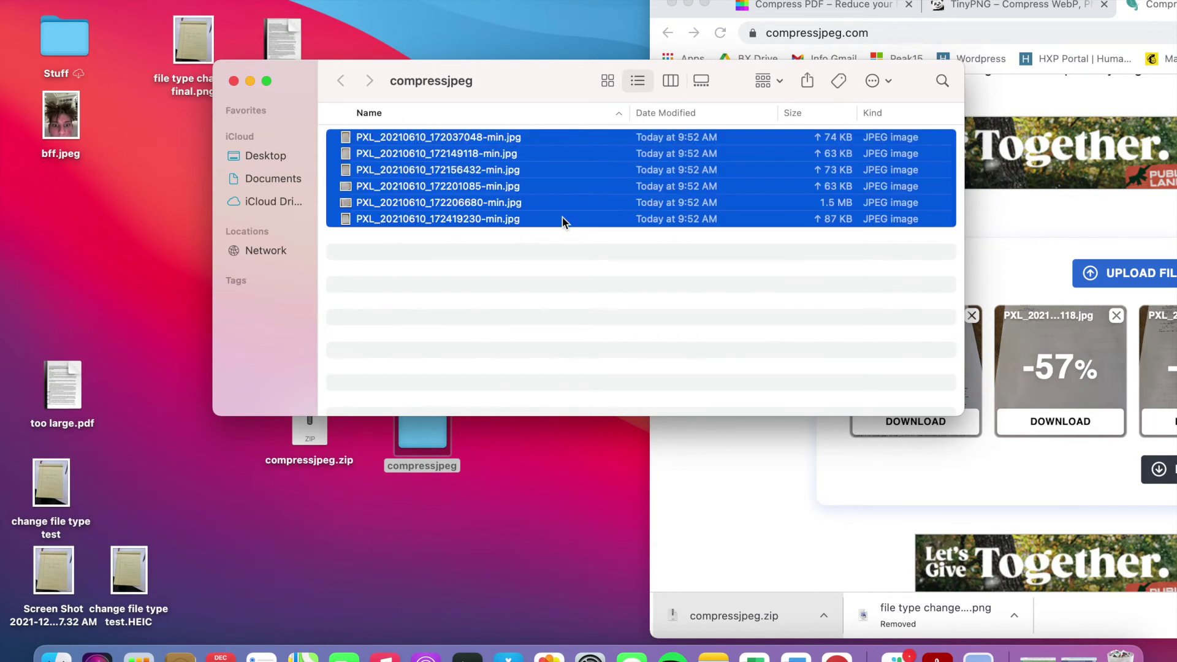
right_click(563, 220)
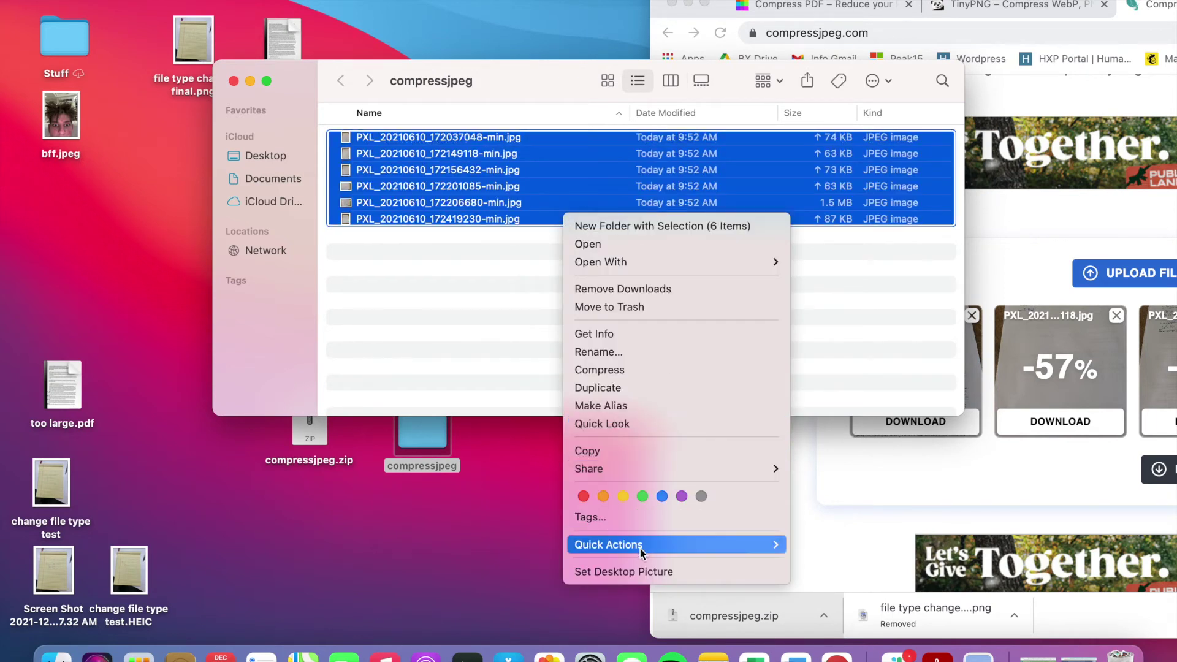
mouse_move(642, 549)
left_click(833, 564)
Move the combined PXL_20210610_172.pdf out to the desktop beside the compressjpeg folder and close the folder window
left_click_drag(429, 137, 504, 592)
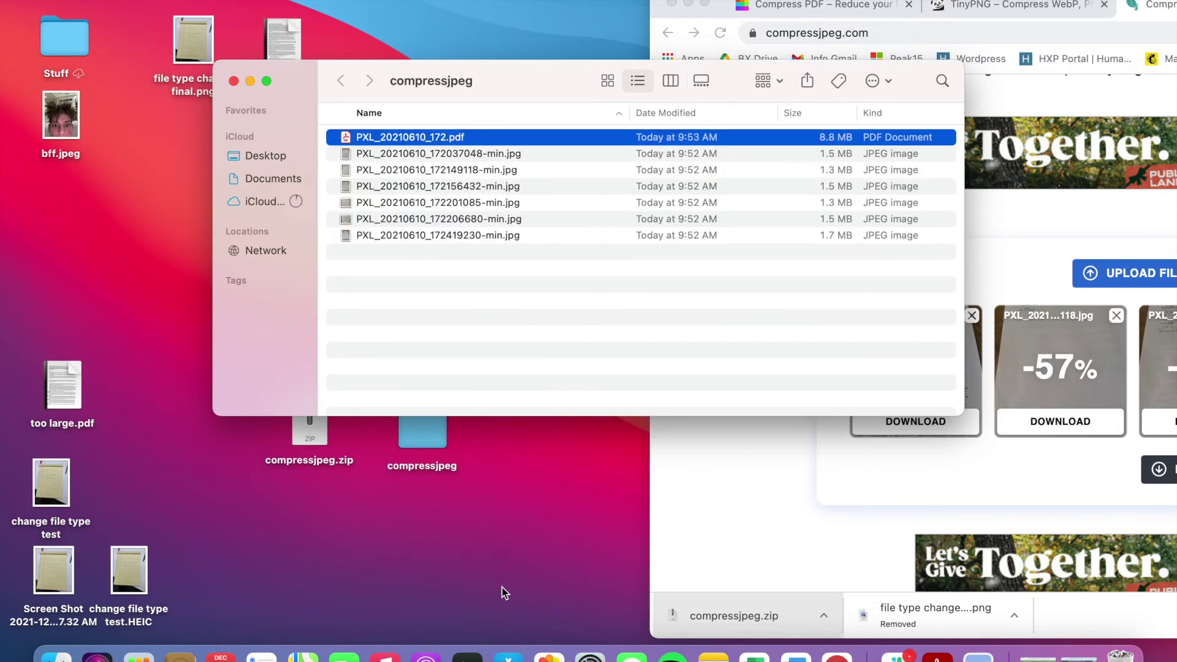
left_click(235, 81)
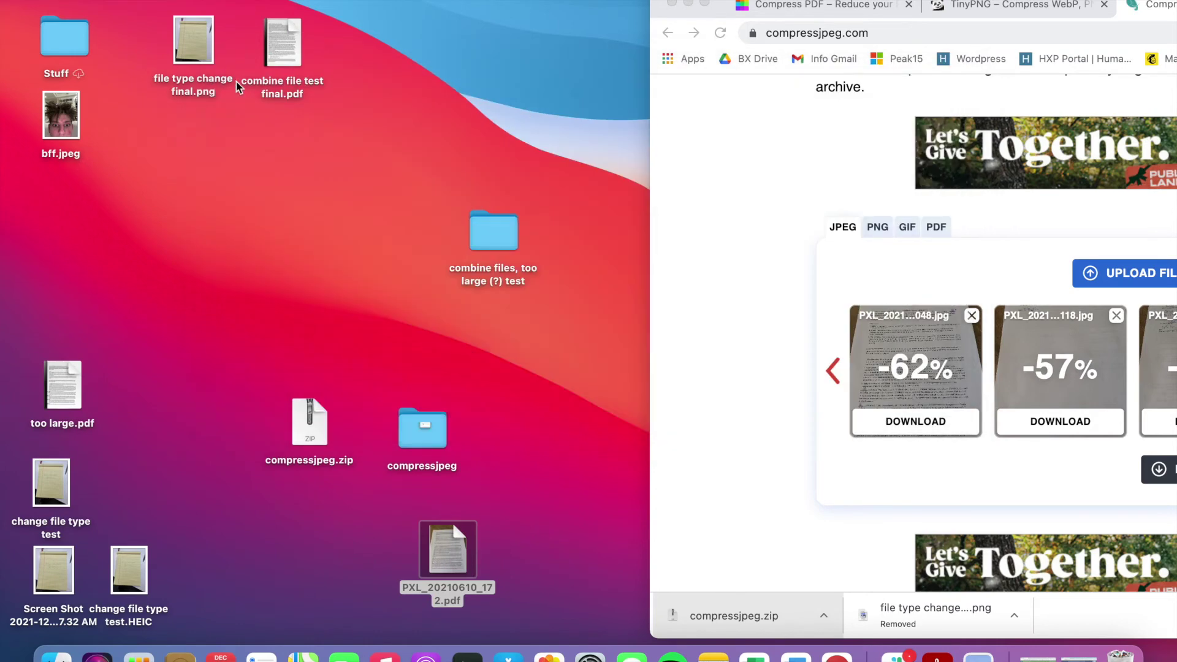
left_click_drag(448, 545, 559, 415)
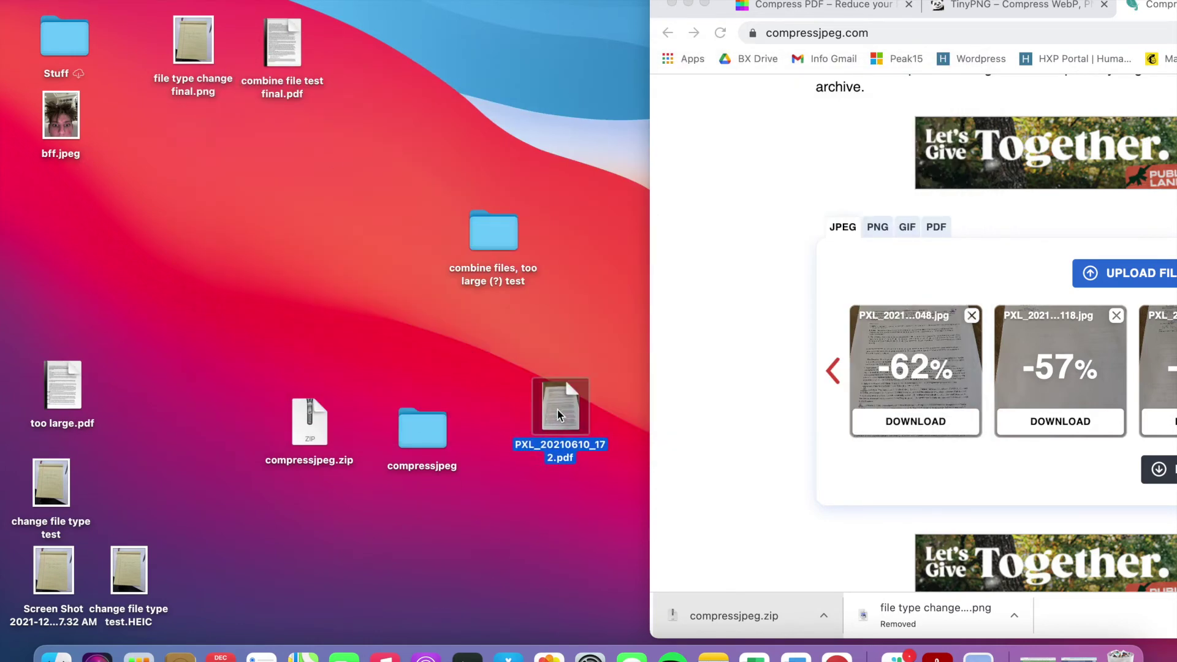
Rename the combined PDF on the desktop as compress large file
right_click(559, 438)
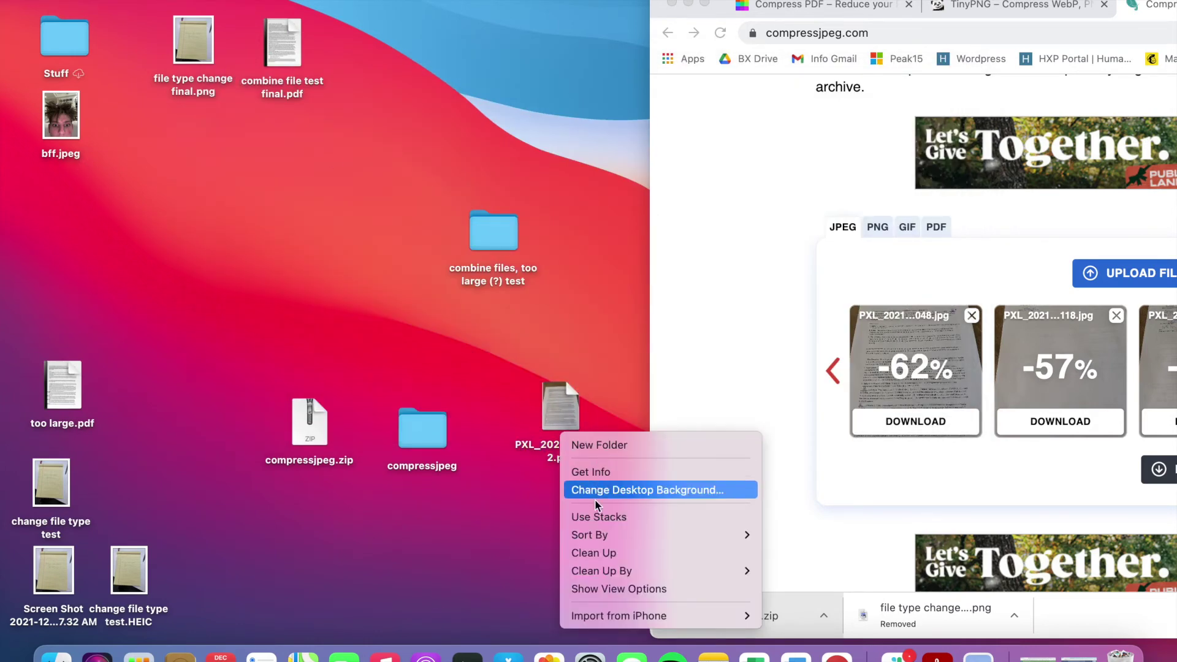
mouse_move(604, 580)
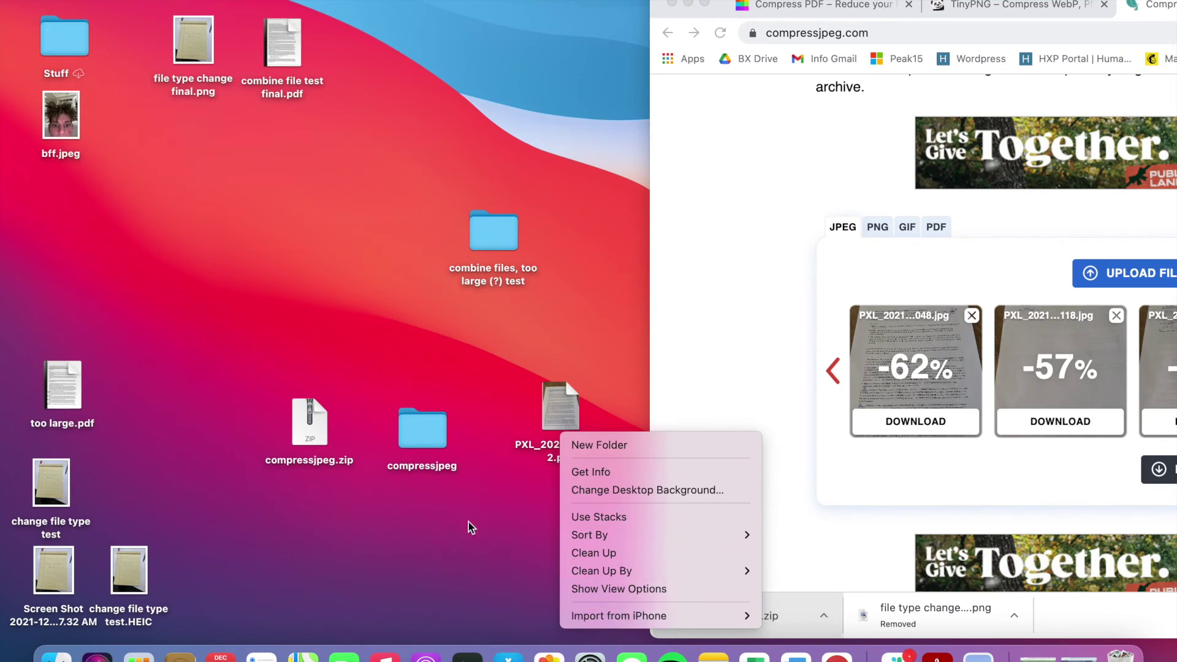
left_click(473, 528)
left_click(569, 405)
right_click(569, 405)
left_click(613, 432)
type("compress large fi")
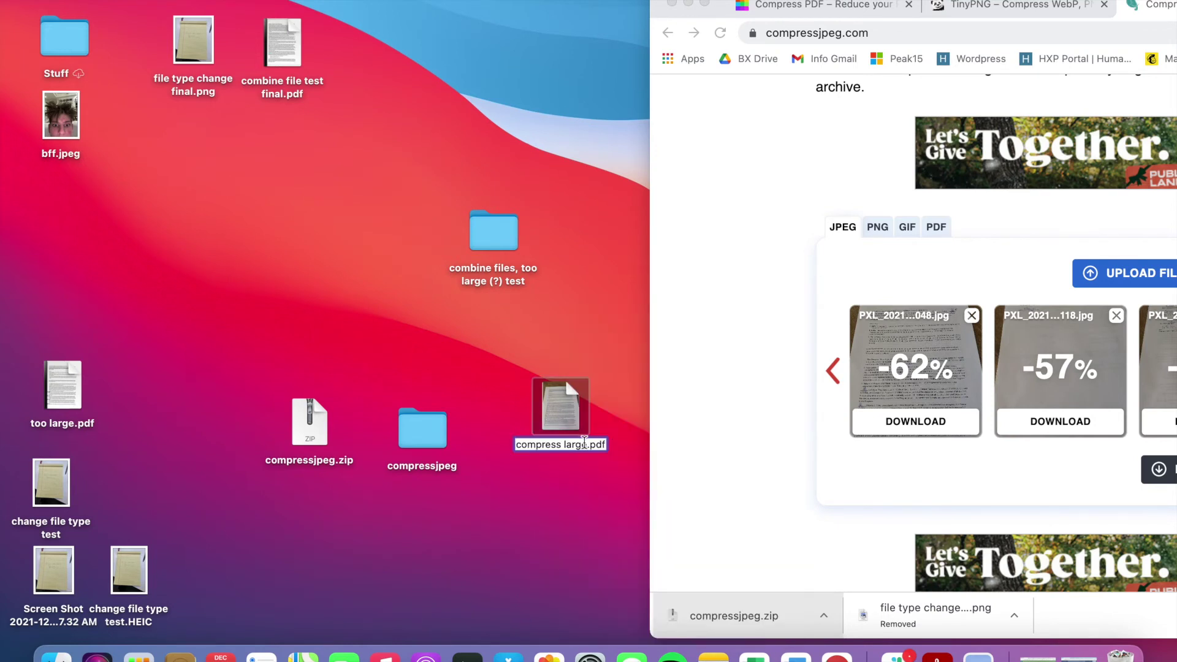
type("le")
key("Return")
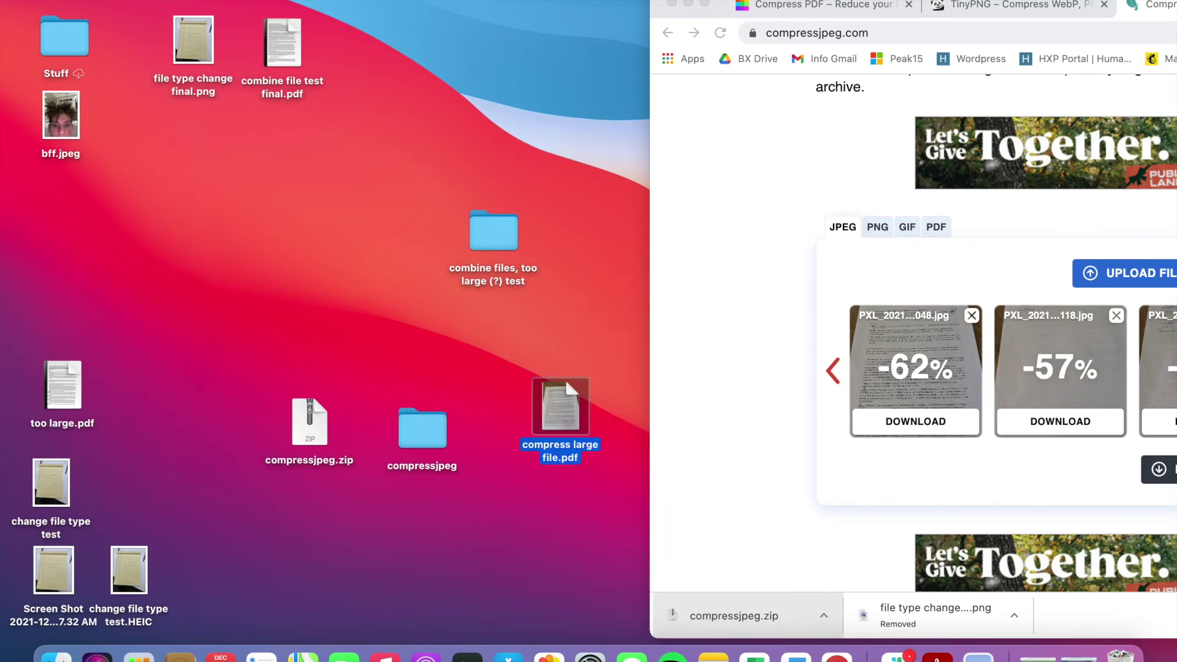
Place compress large file.pdf beside combine file test final.pdf in the top row of the desktop
left_click_drag(568, 417, 372, 57)
left_click(361, 132)
left_click(340, 188)
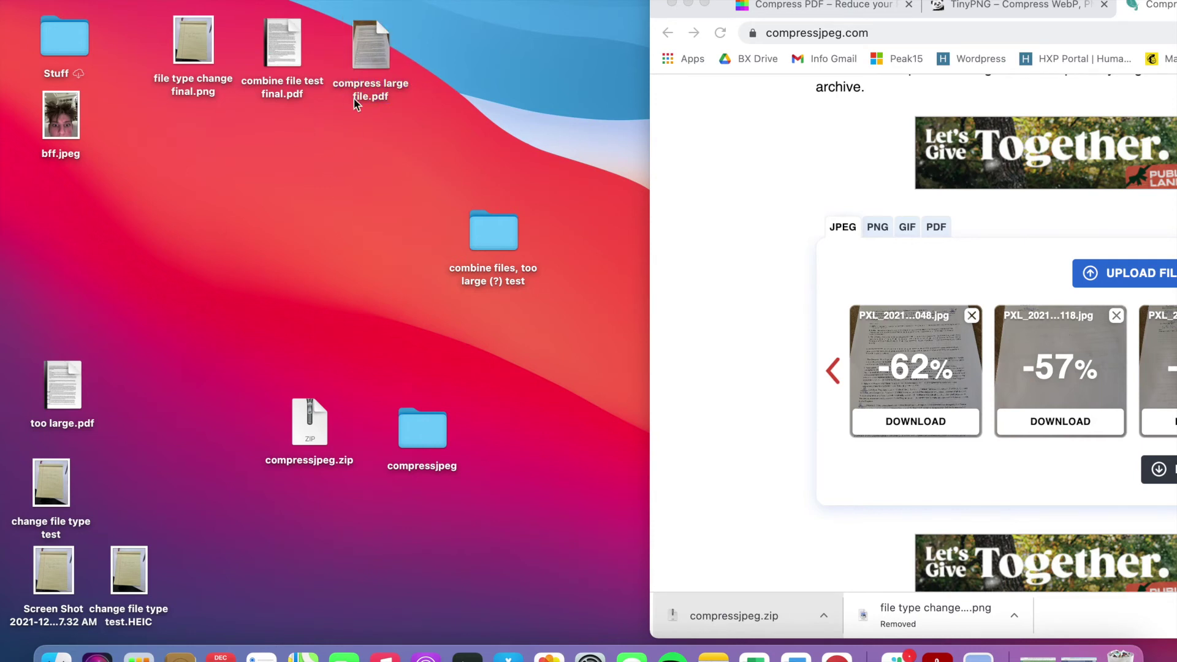
left_click(196, 46)
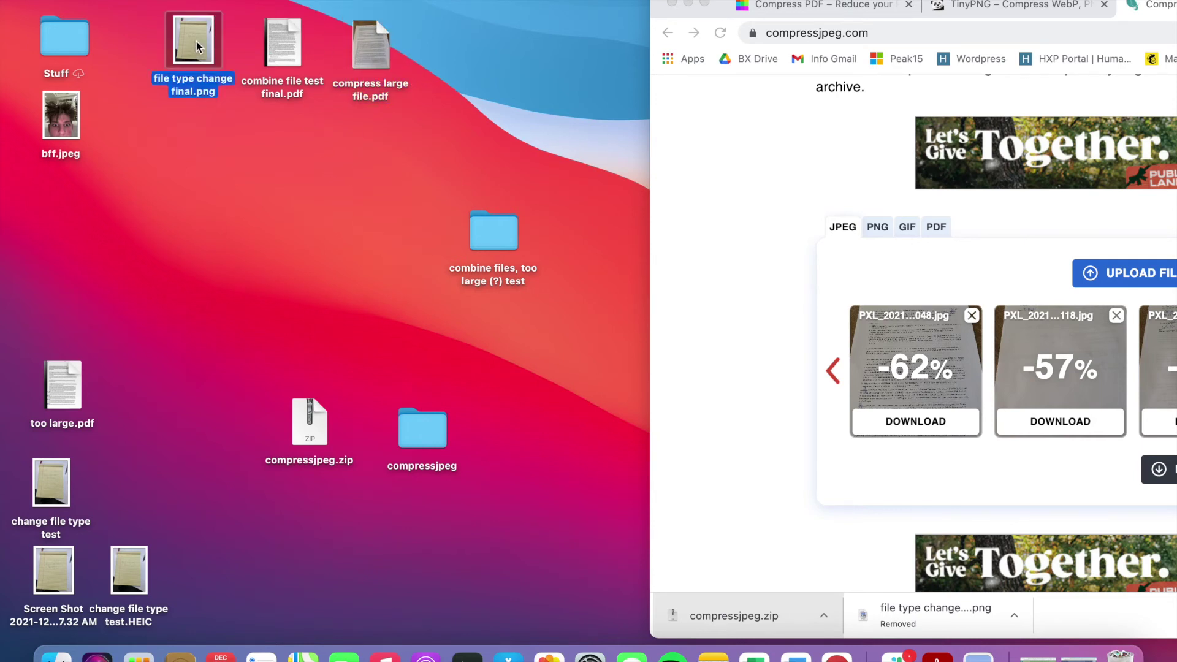
left_click(218, 1)
left_click_drag(224, 0, 168, 98)
left_click(174, 161)
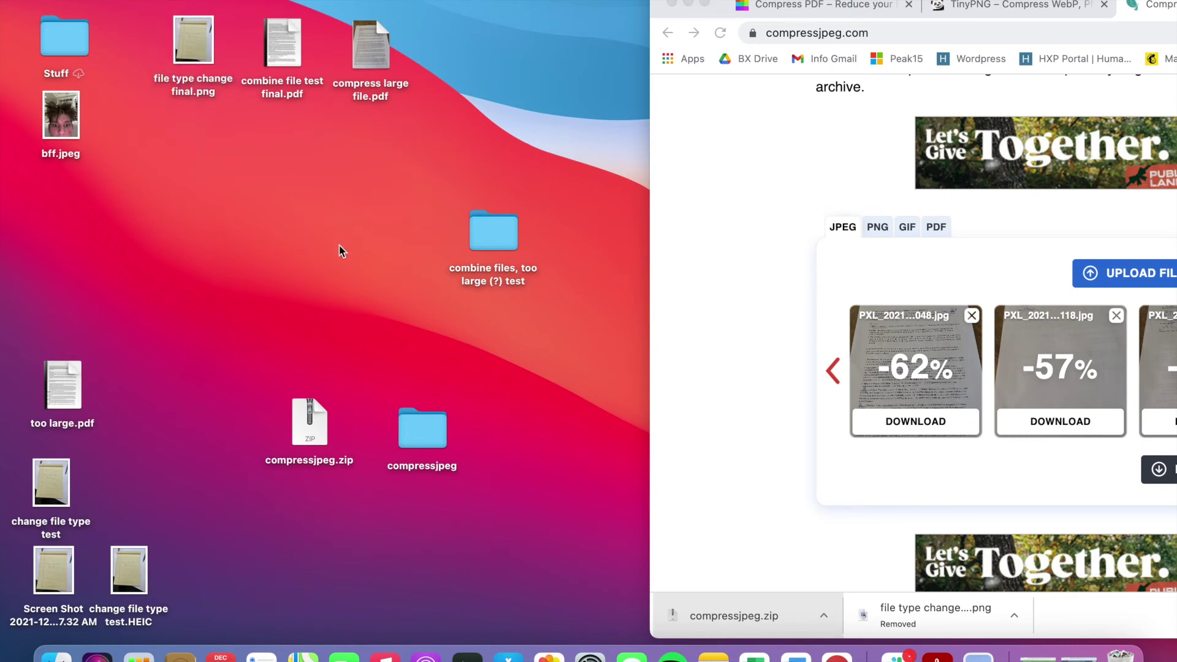
Move too large.pdf toward the middle of the desktop and delete the compressjpeg folder together with compressjpeg.zip
left_click_drag(64, 389, 277, 268)
left_click(381, 344)
left_click_drag(305, 416, 453, 433)
left_click_drag(477, 504, 478, 503)
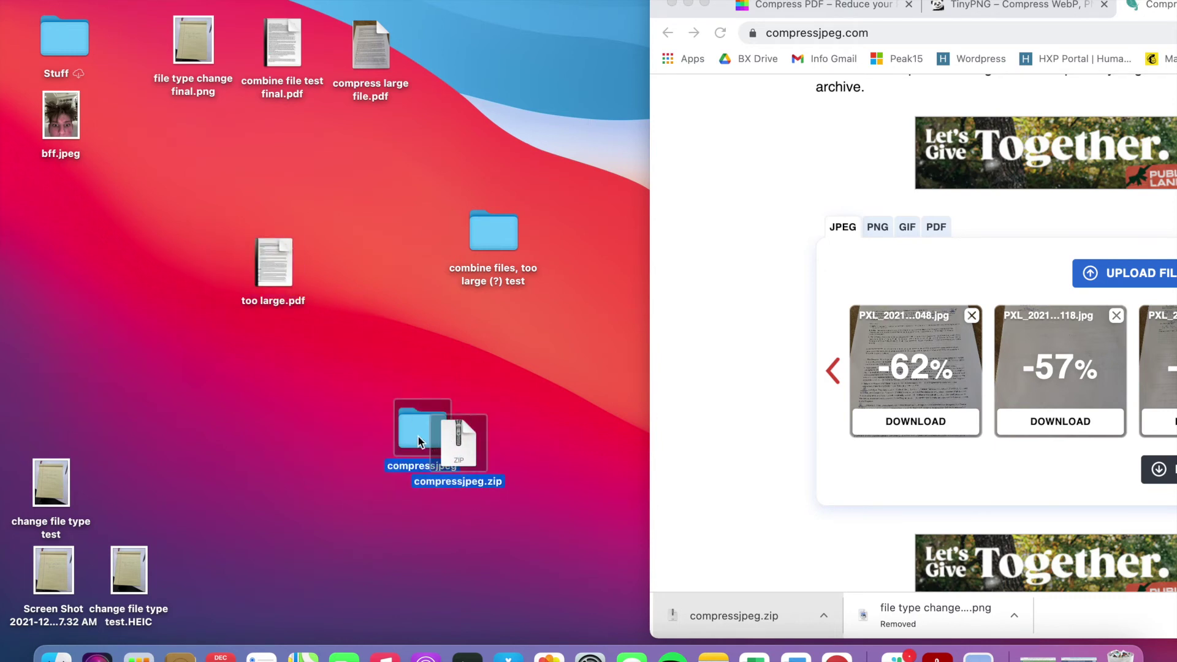
key("super+BackSpace")
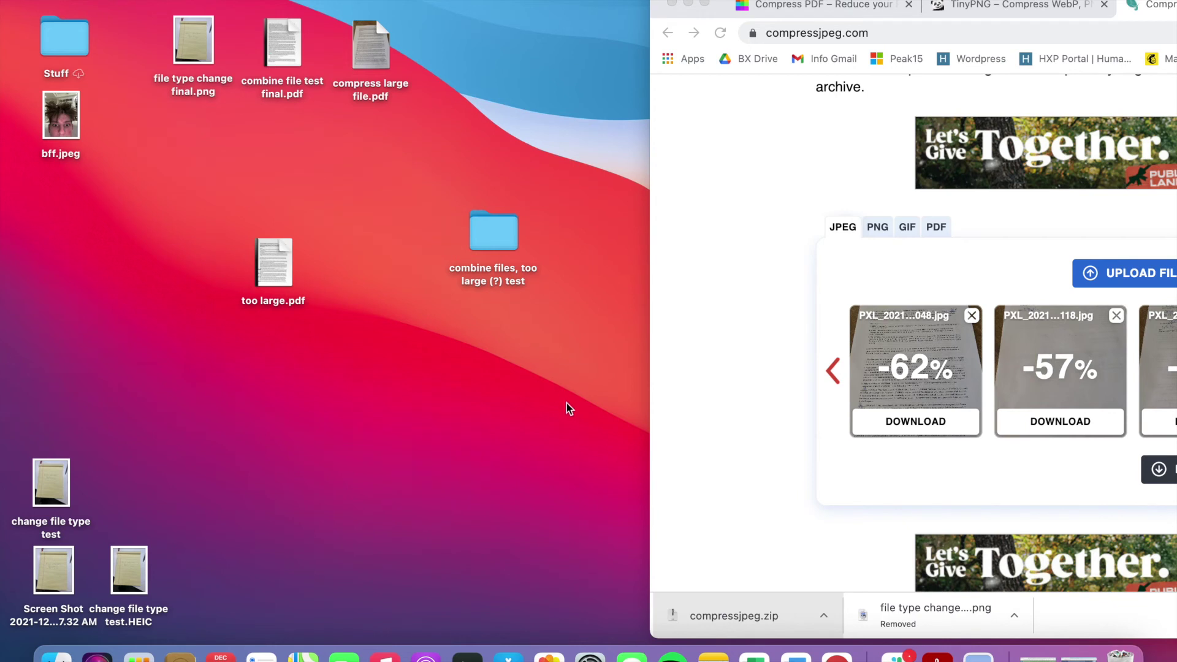
Move both change file type test images and the Screen Shot to the Trash, and place too large.pdf below the final files
left_click_drag(212, 636, 6, 455)
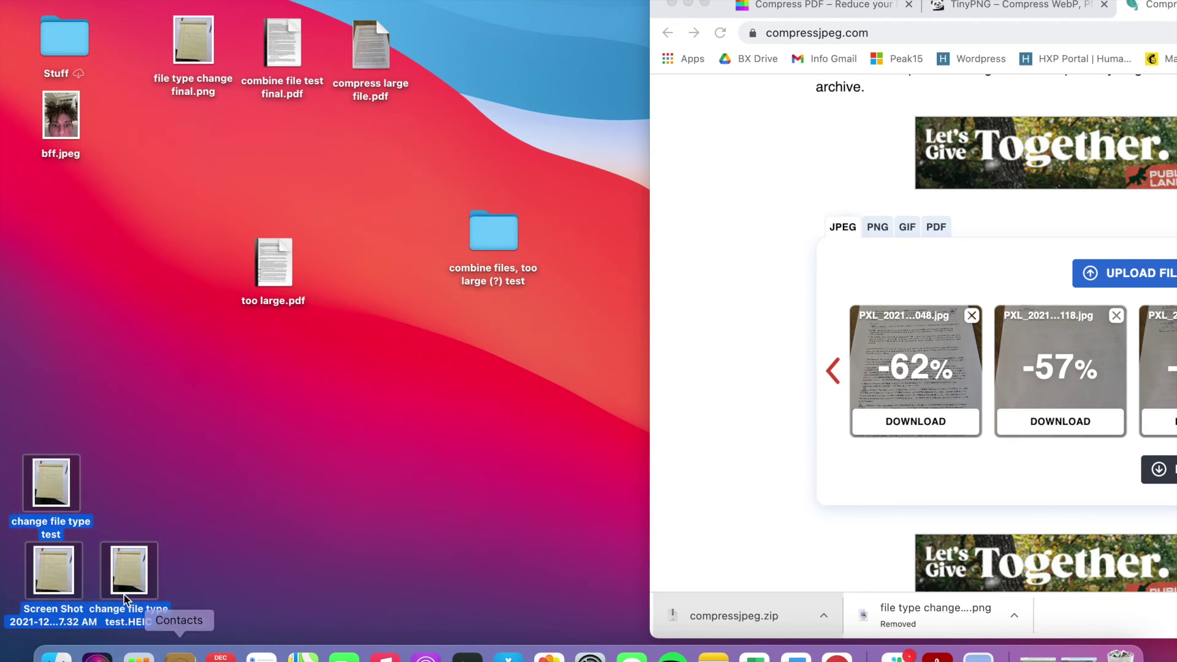
left_click_drag(128, 561, 1111, 654)
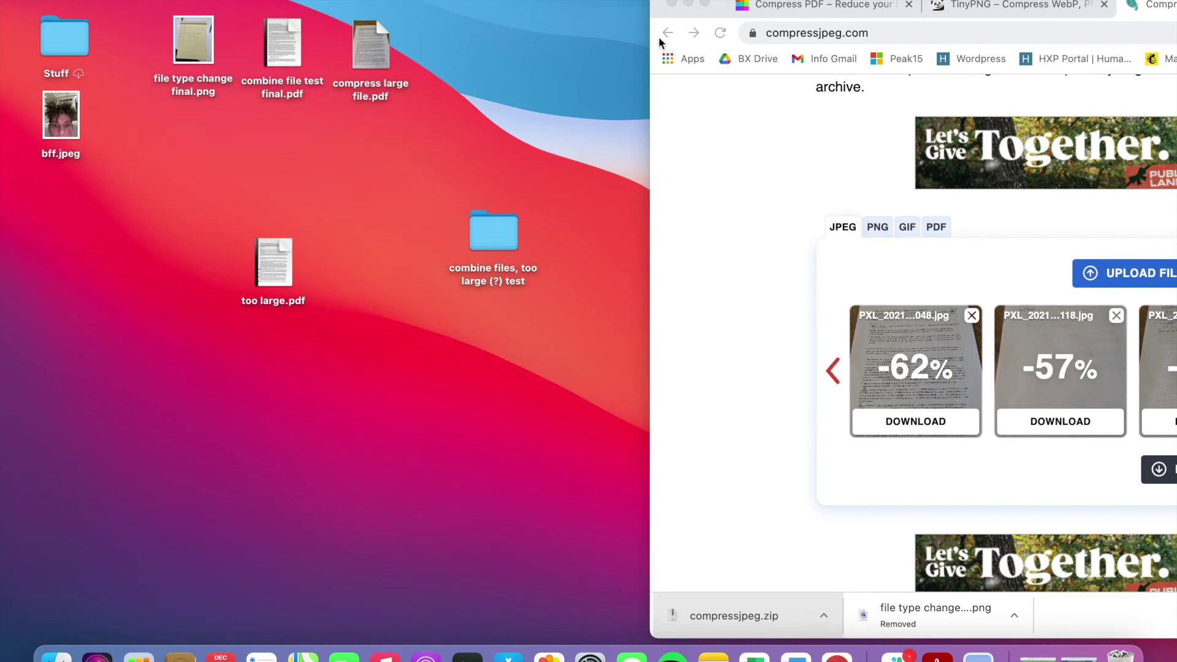
mouse_move(267, 253)
left_click_drag(267, 253, 237, 194)
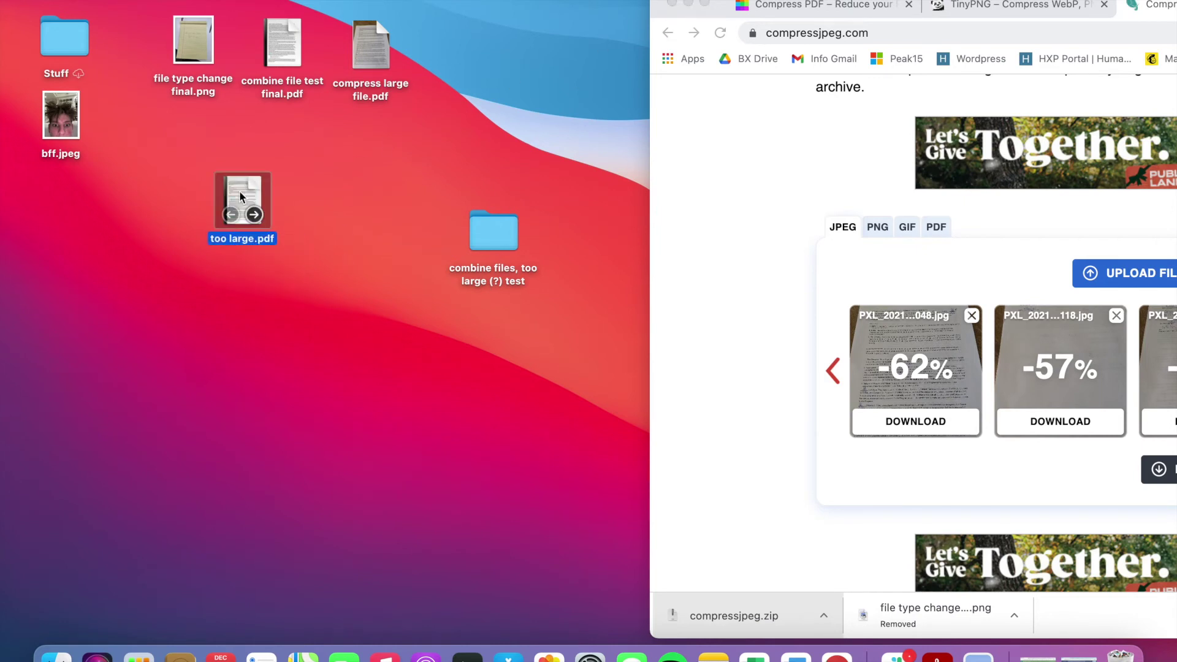
Switch to Smallpdf's Compress PDF page in Chrome, close the downloads bar and arrange the window so too large.pdf stays reachable
left_click(798, 18)
left_click(807, 9)
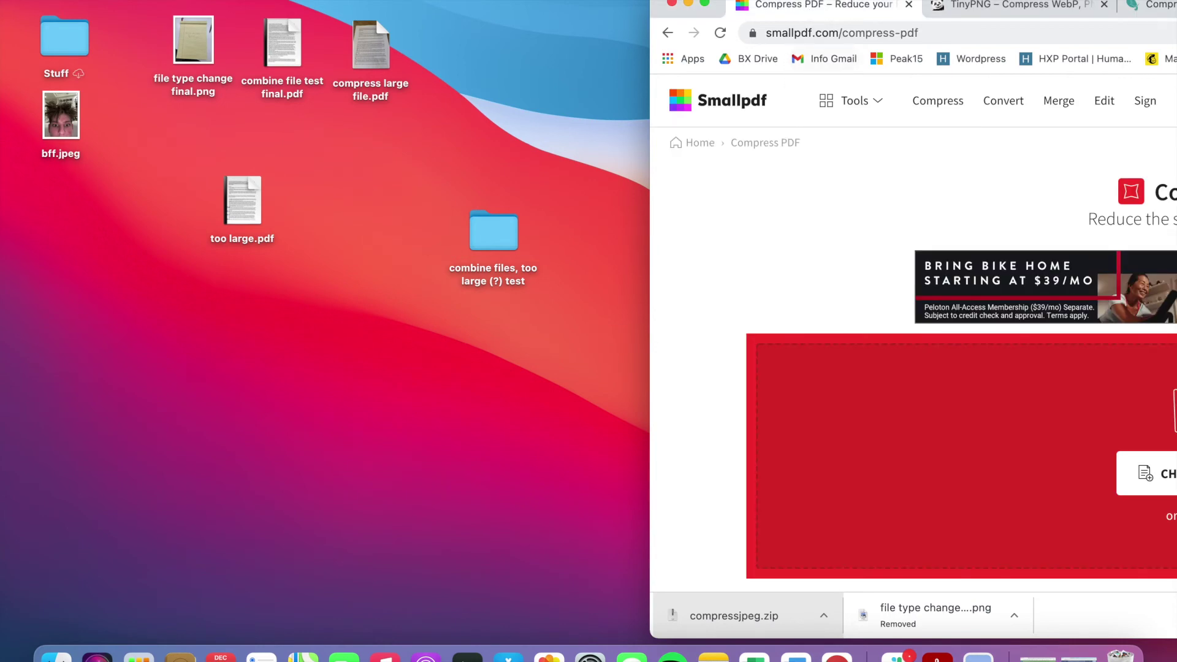
left_click_drag(721, 3, 388, 7)
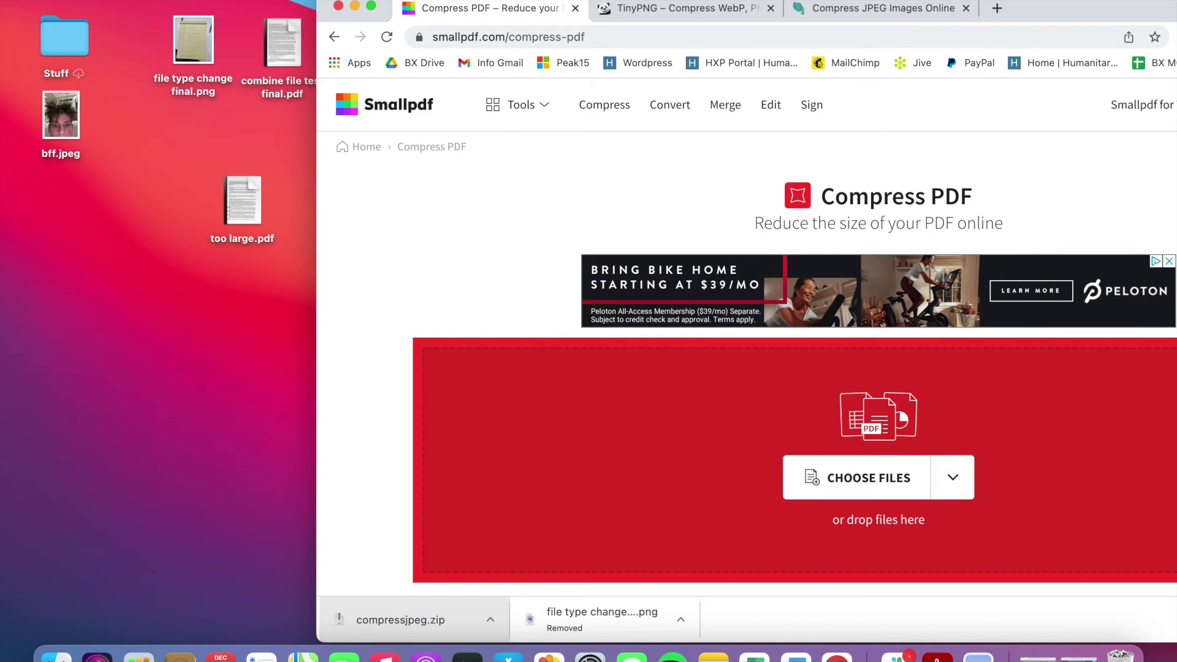
left_click_drag(1162, 5, 930, 6)
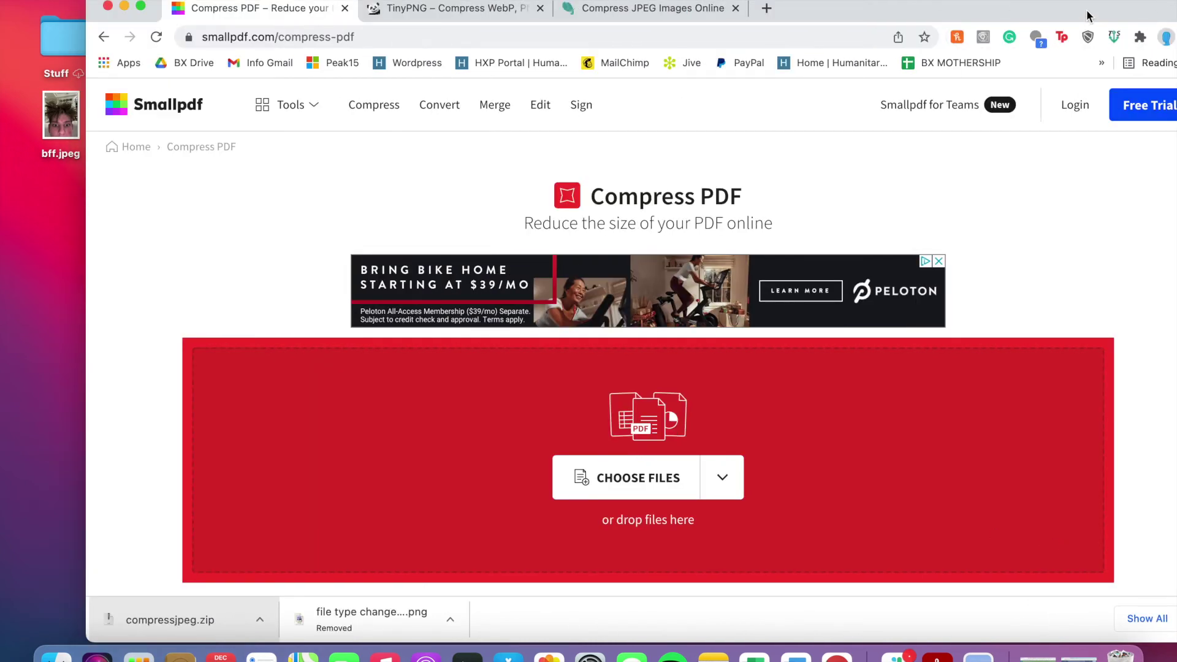
left_click_drag(1086, 14, 966, 14)
left_click(1073, 619)
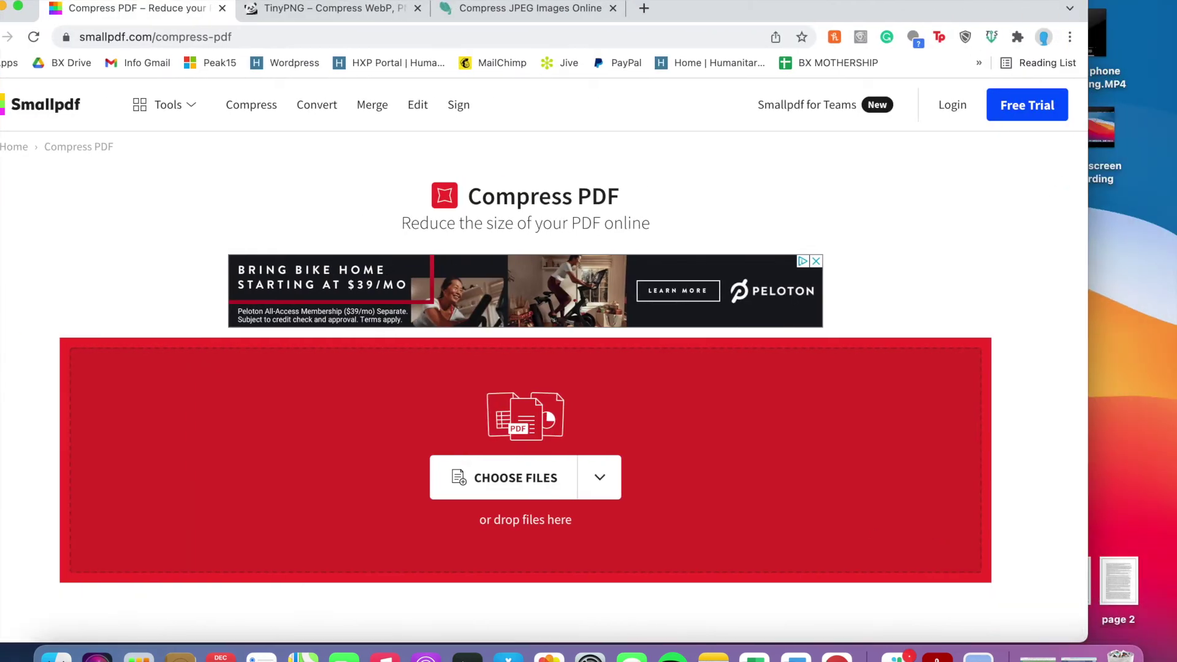
left_click_drag(950, 17, 1176, 14)
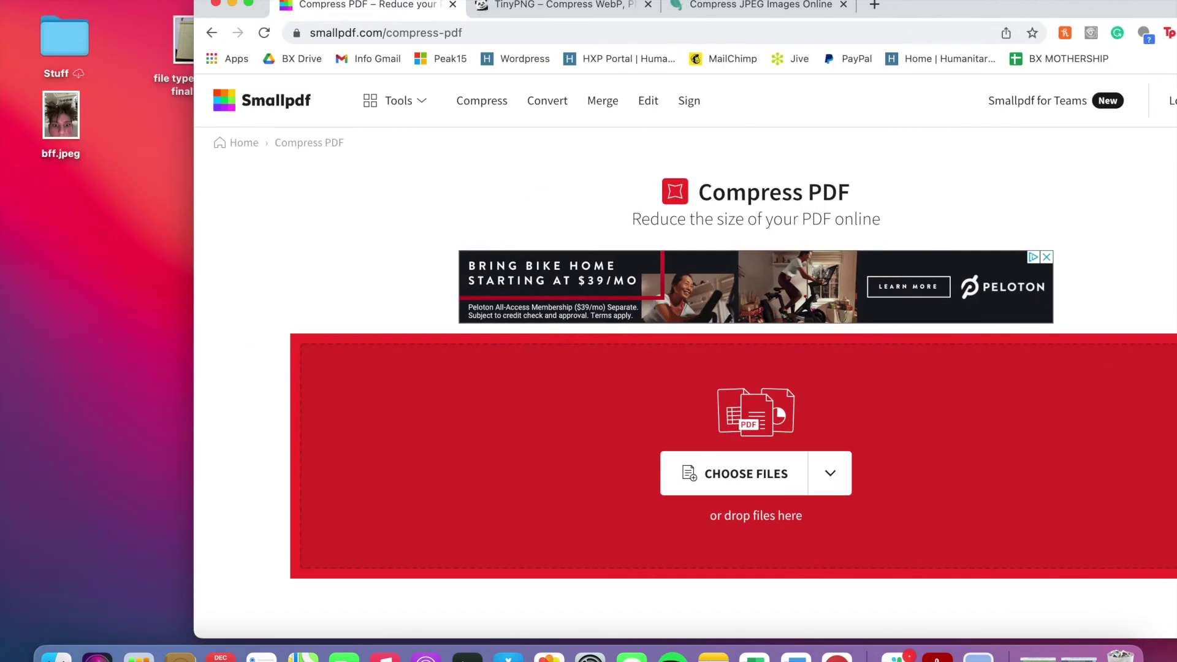
left_click_drag(956, 7, 1176, 7)
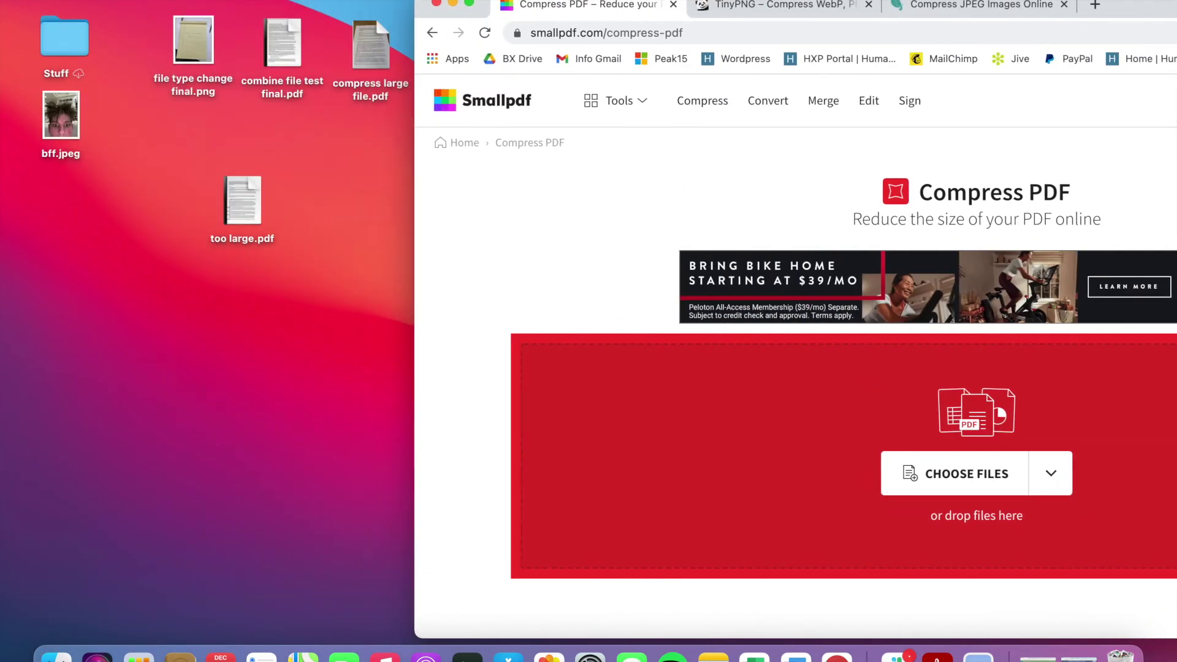
Upload too large.pdf from the desktop to Smallpdf's Compress PDF tool and bring up its compression options
left_click_drag(245, 206, 974, 402)
left_click_drag(1170, 11, 840, 1)
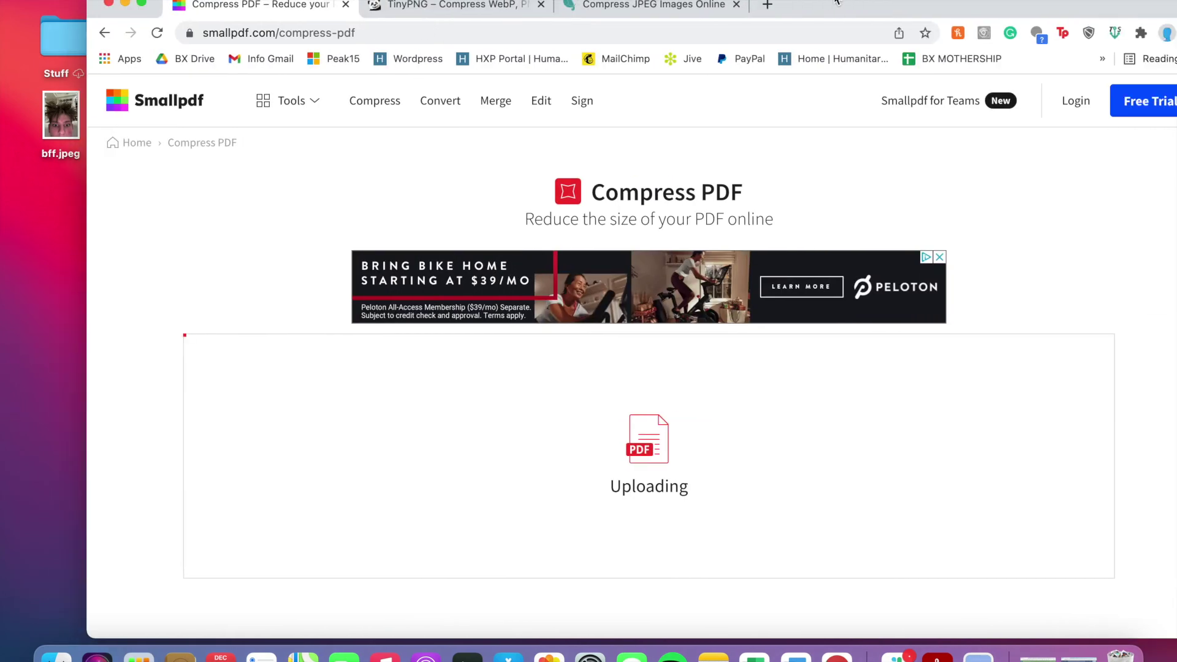
scroll(747, 375, "down", 3)
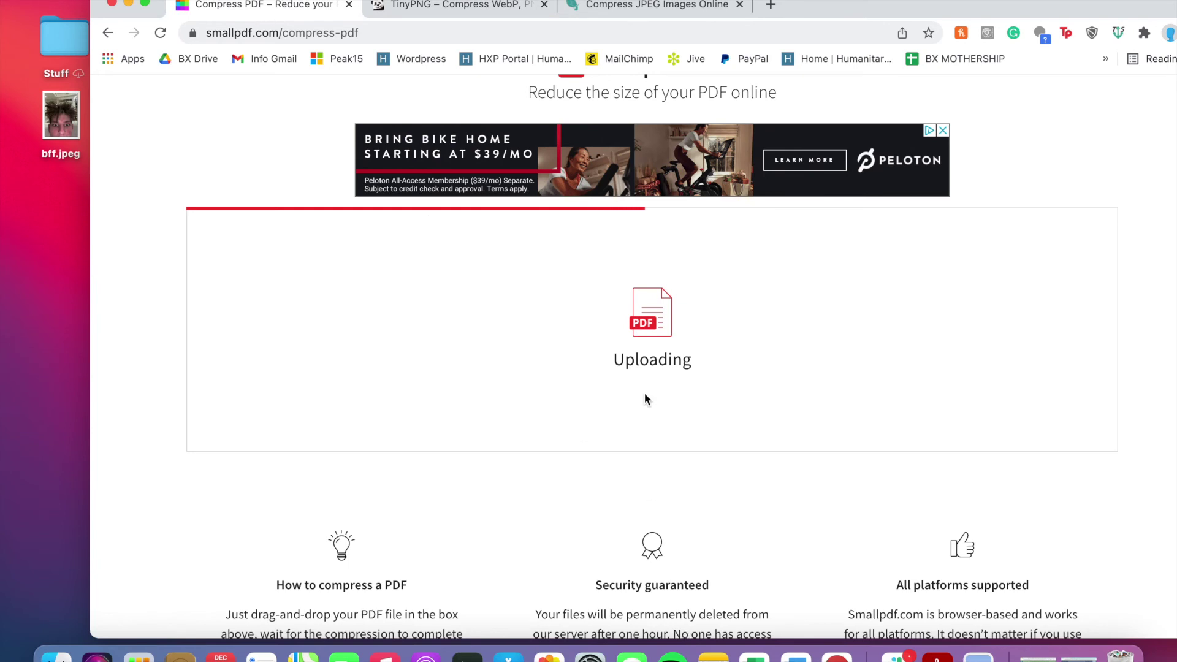
scroll(645, 397, "up", 2)
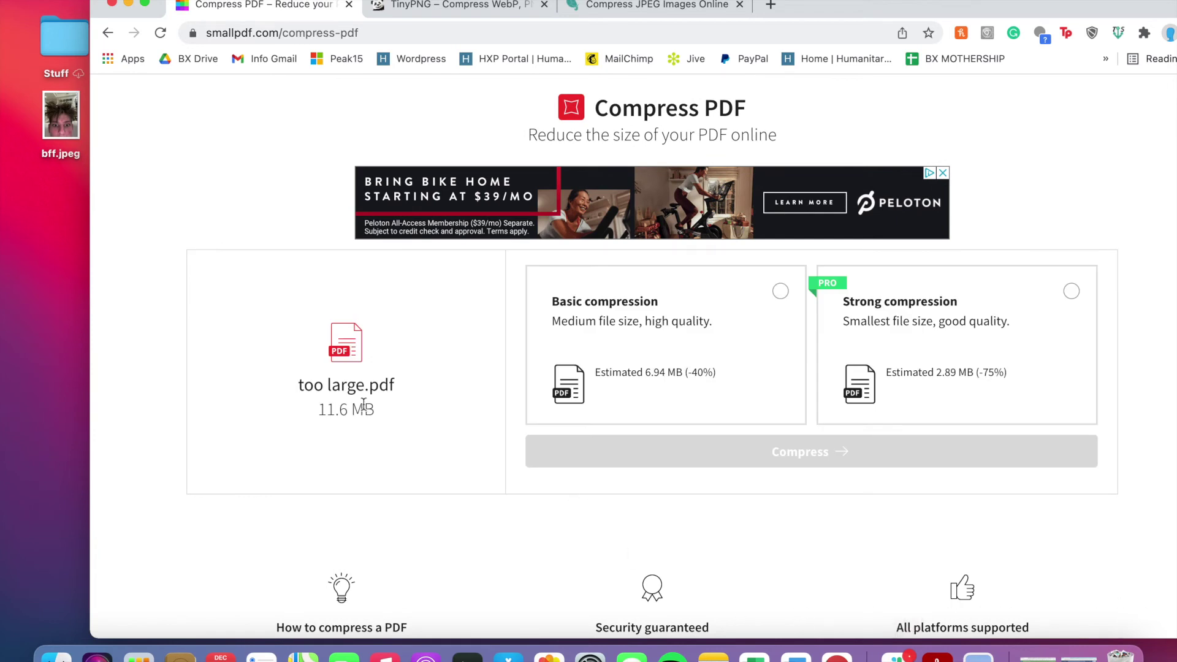
Compress too large.pdf with Basic compression and save the result in Downloads as too large-compressed
left_click_drag(399, 393, 293, 385)
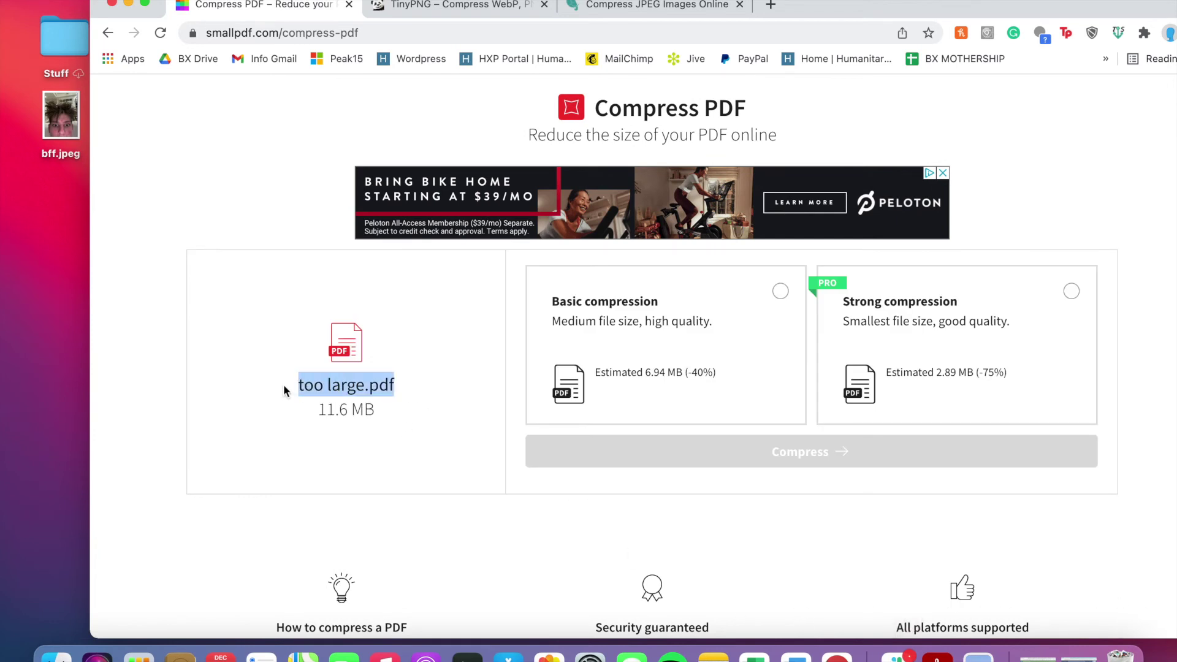
left_click(401, 418)
left_click(778, 292)
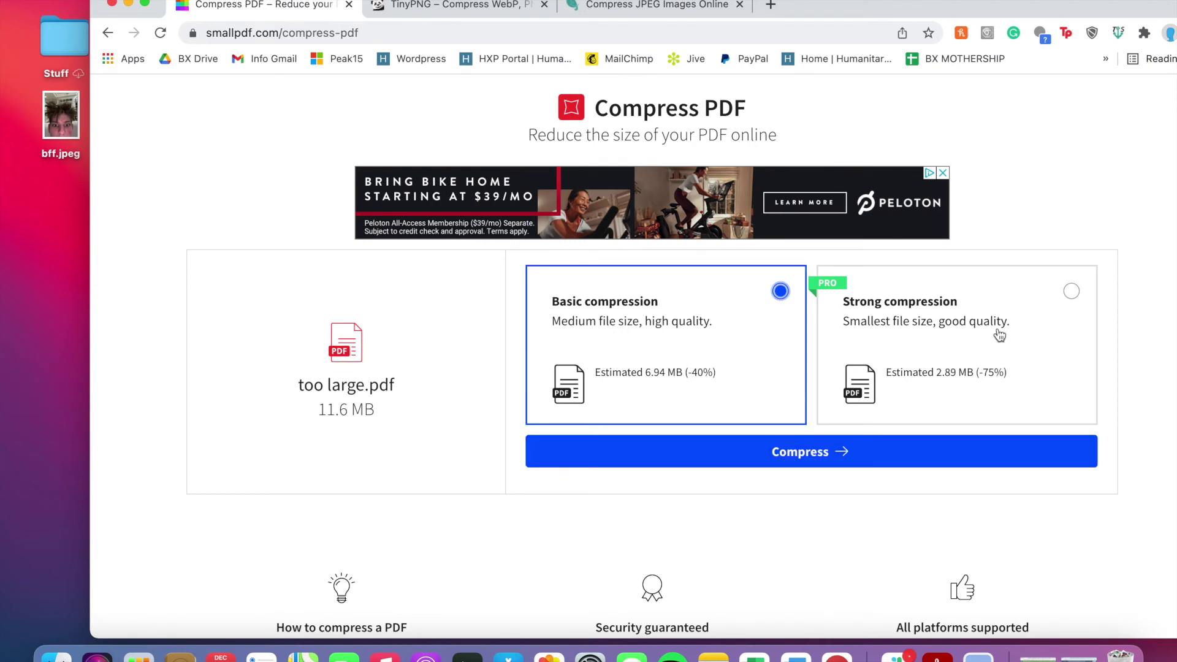
left_click(805, 460)
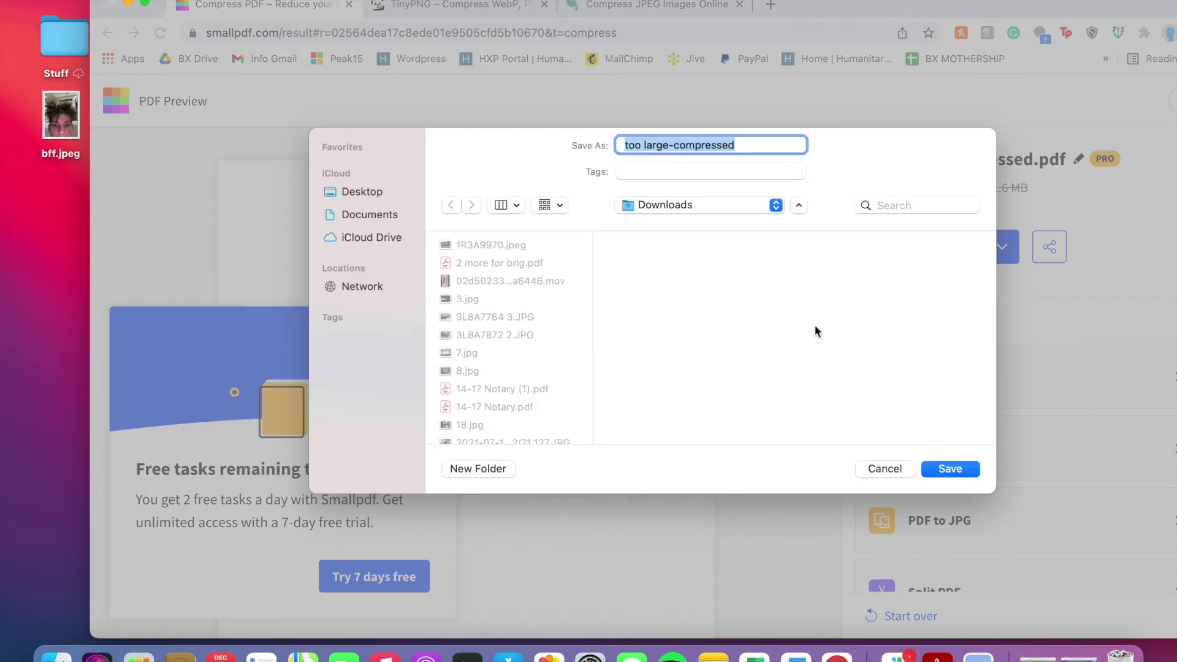
left_click(951, 468)
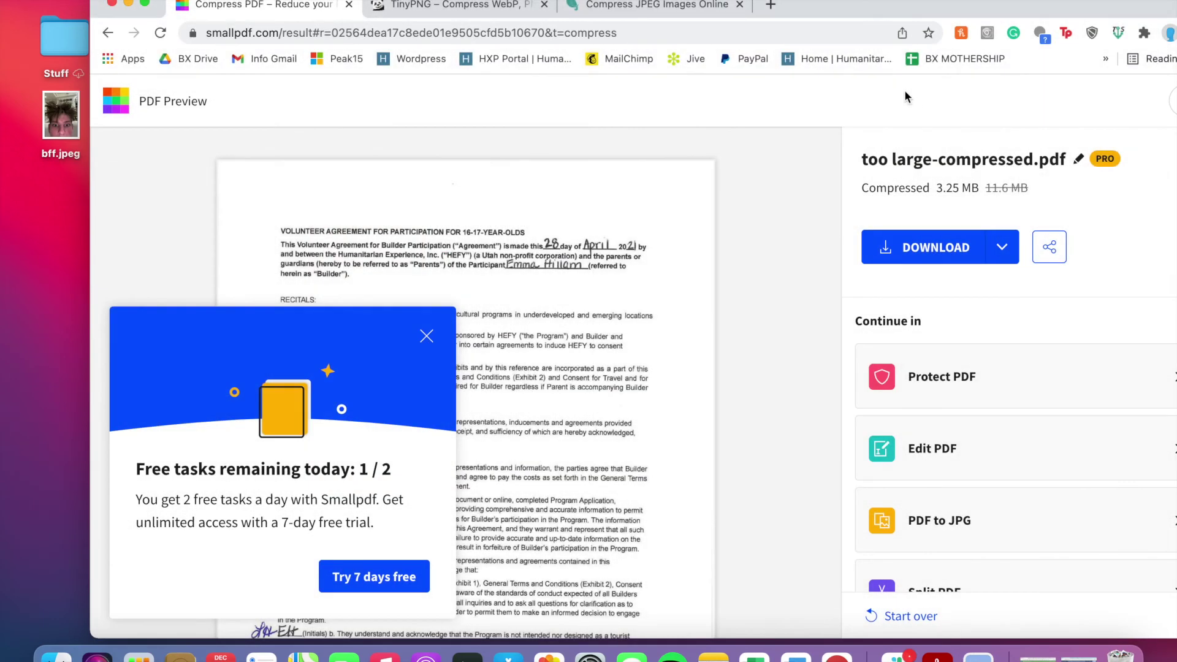
Shift the browser window aside and place the downloaded too large-compressed.pdf on the desktop near too large.pdf
left_click_drag(843, 2, 1172, 3)
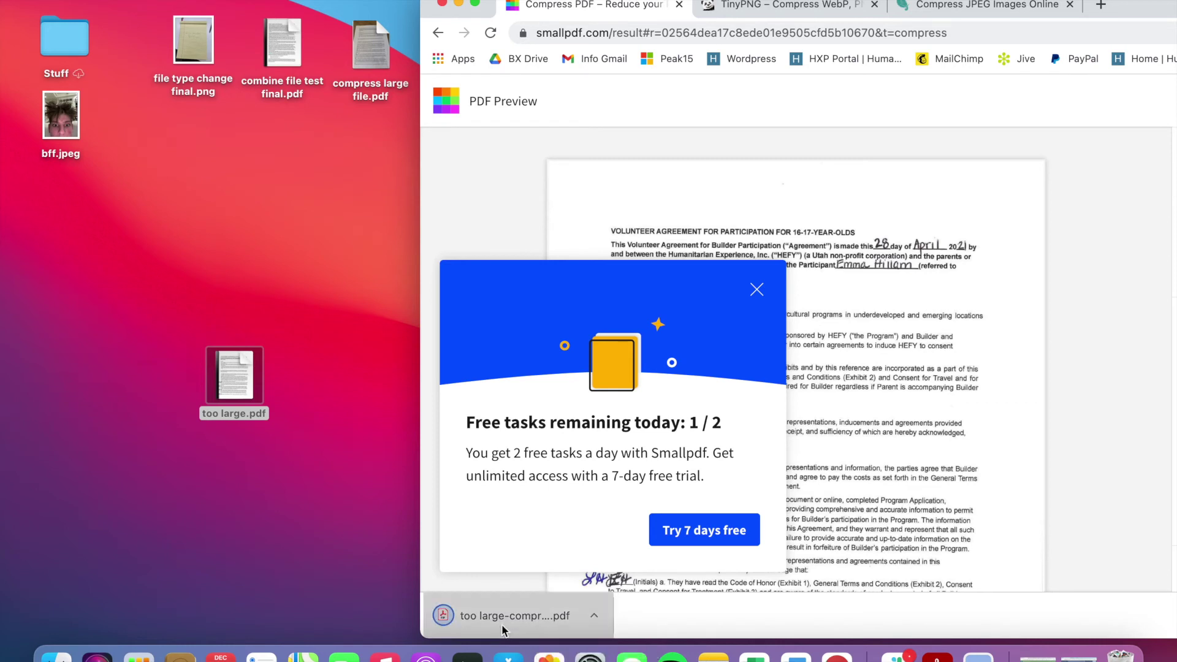
left_click_drag(245, 266, 109, 277)
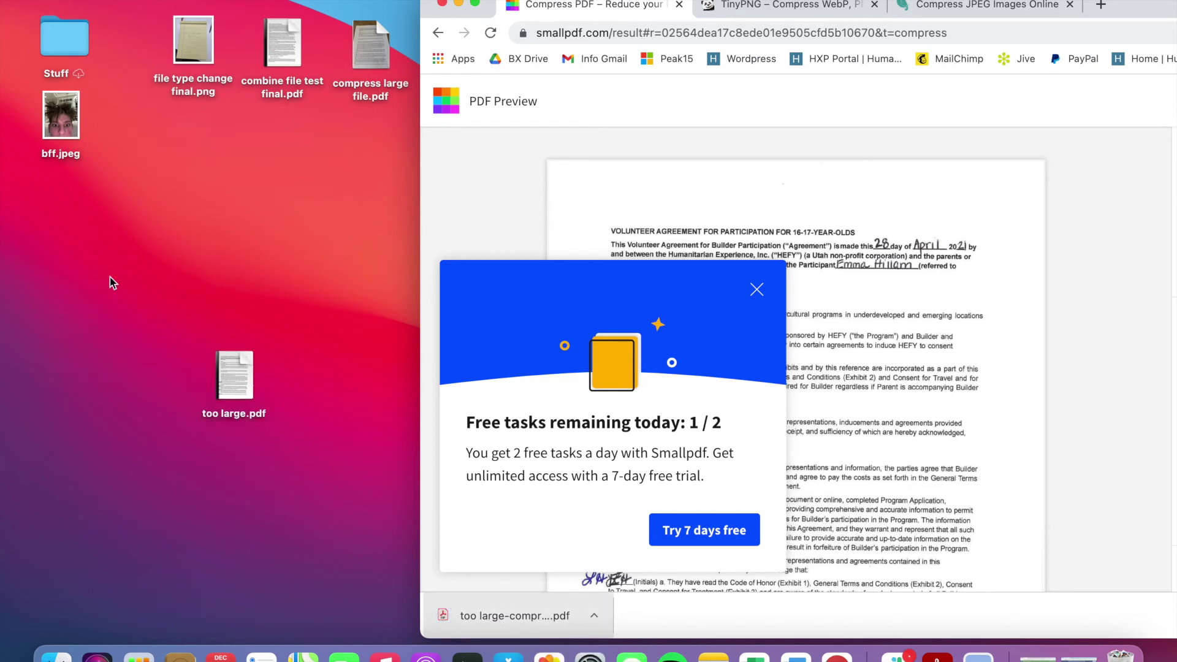
left_click(343, 307)
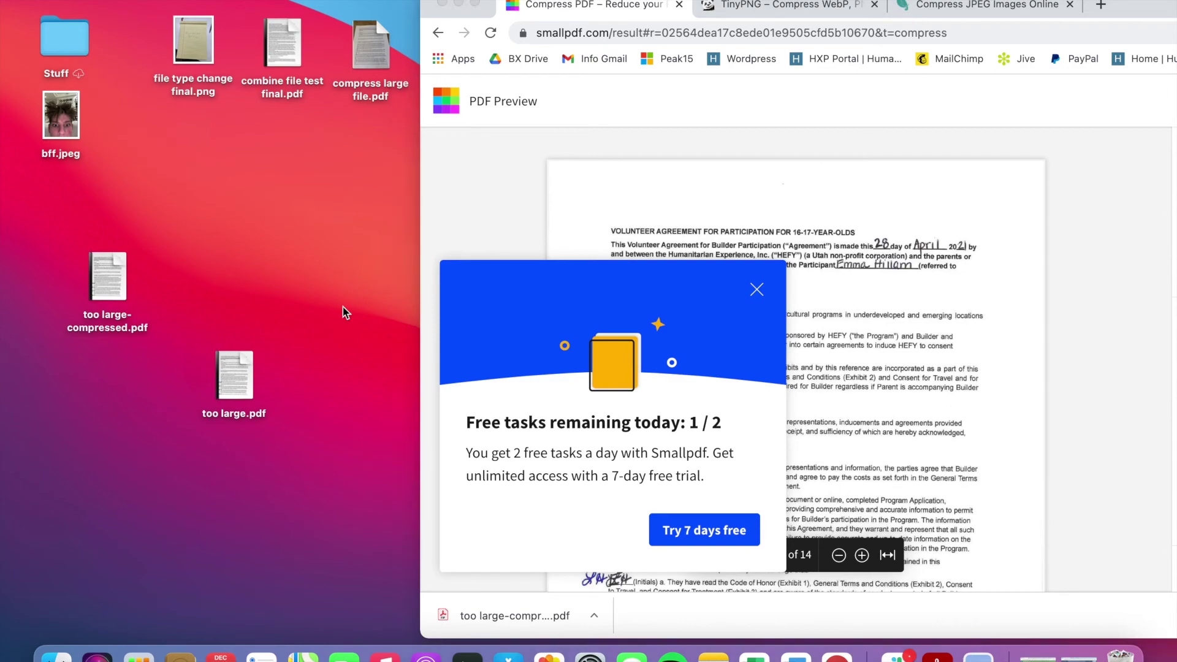
Open too large.pdf from the desktop and look through its pages at 33.3% zoom
left_click(244, 363)
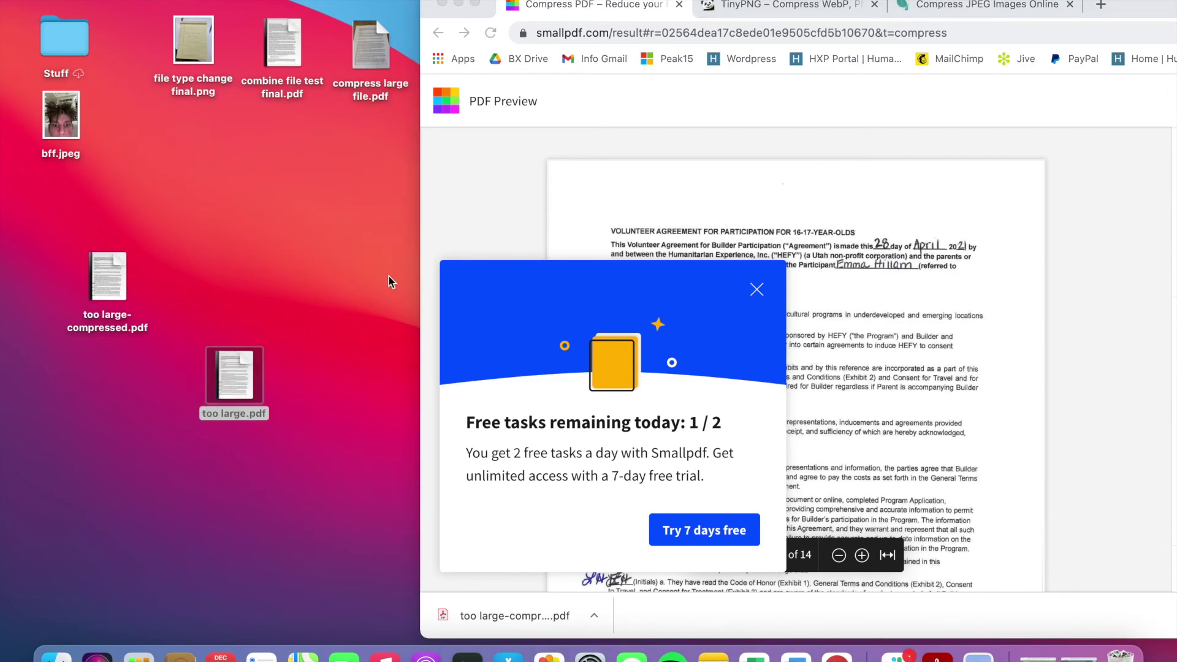
scroll(420, 334, "down", 20)
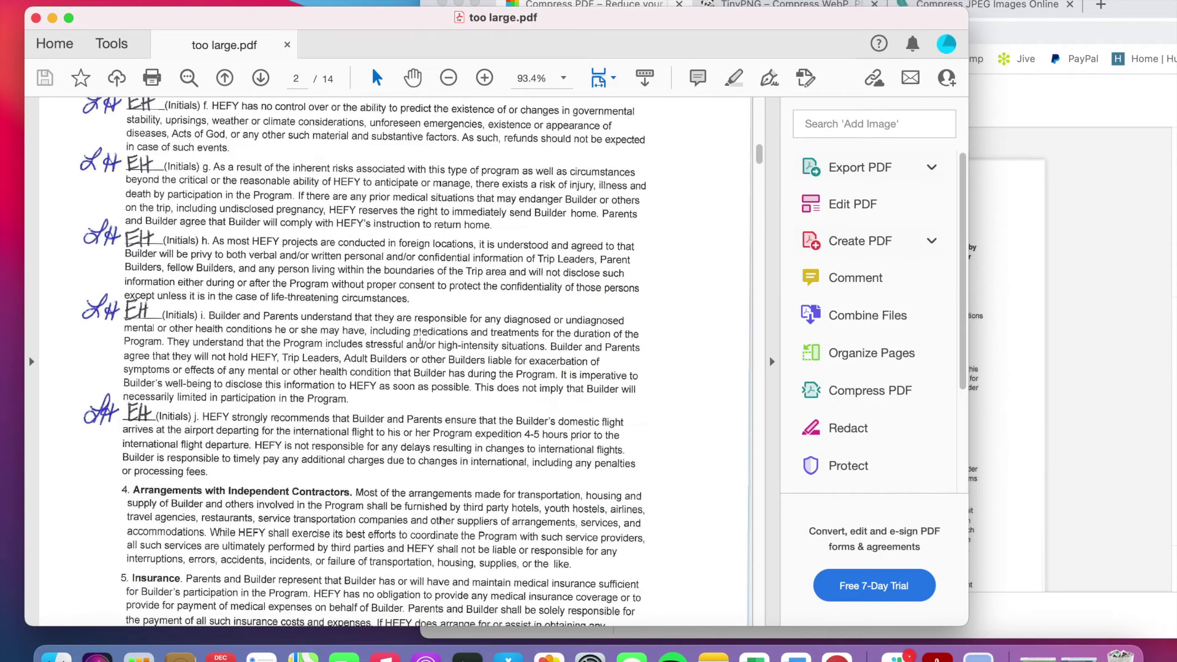
left_click(449, 78)
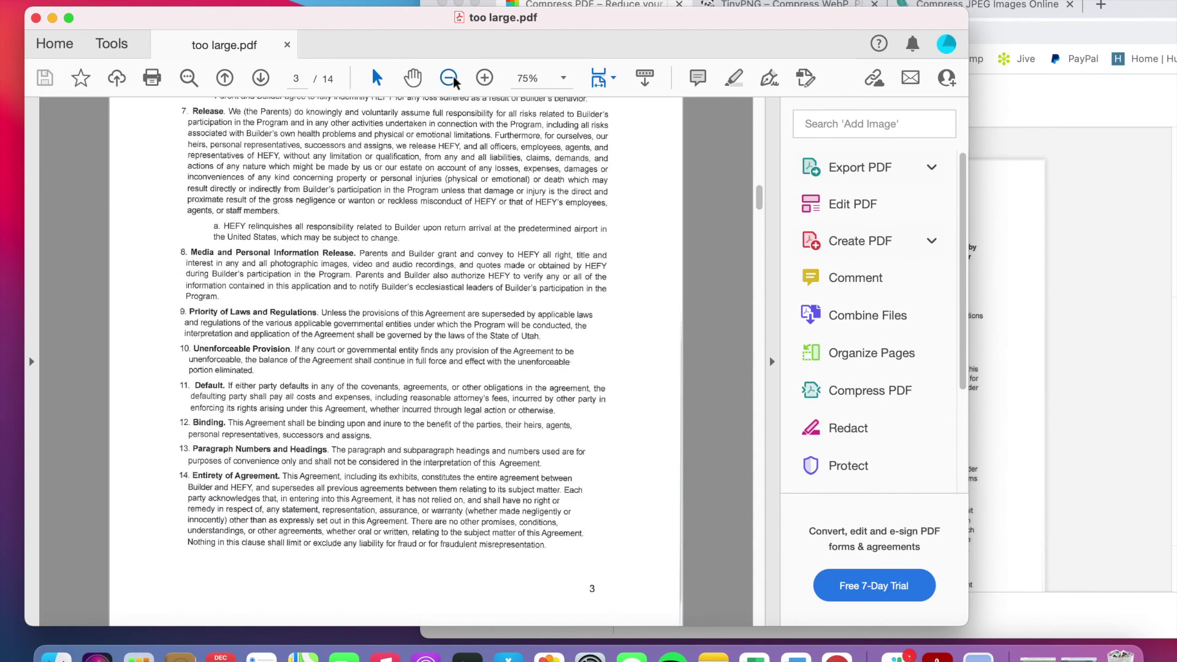
left_click(449, 78)
left_click(448, 78)
scroll(451, 273, "up", 12)
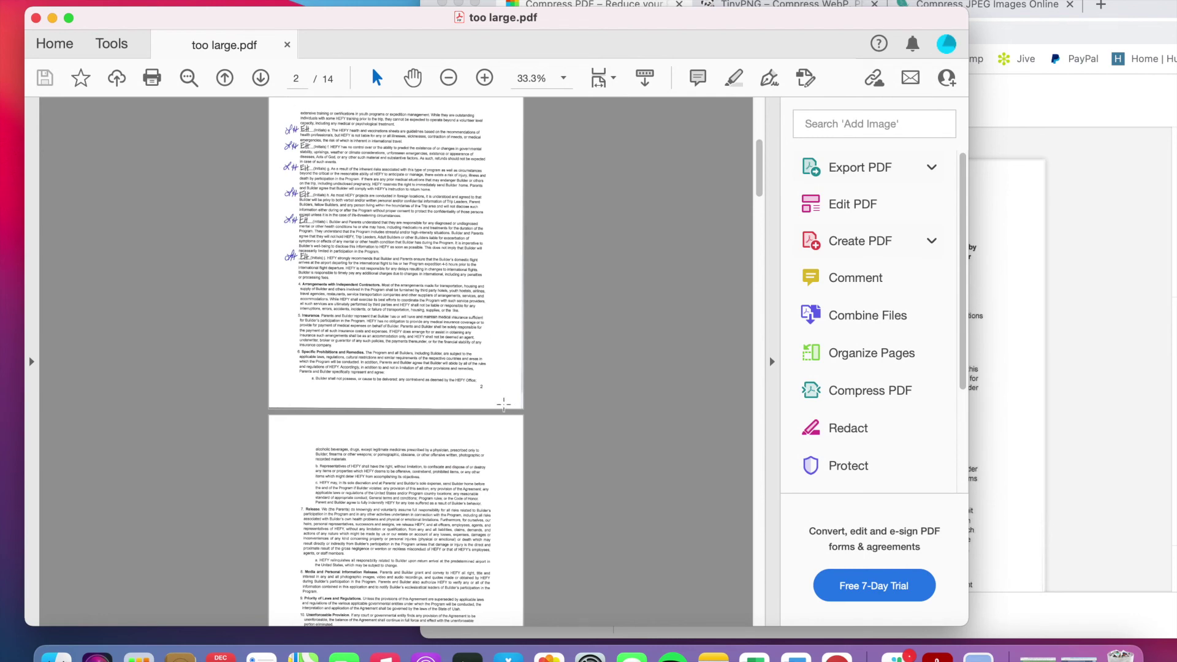
Switch back to Chrome and review the TinyPNG and Compress JPEG pages
left_click(1088, 153)
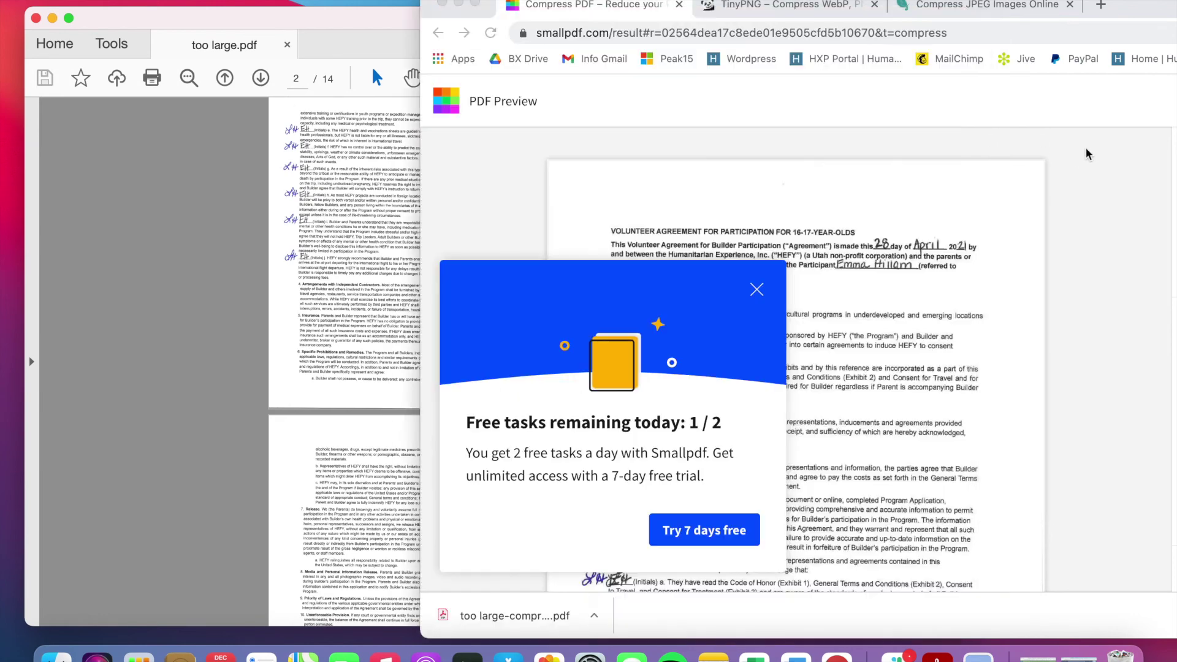
left_click(825, 8)
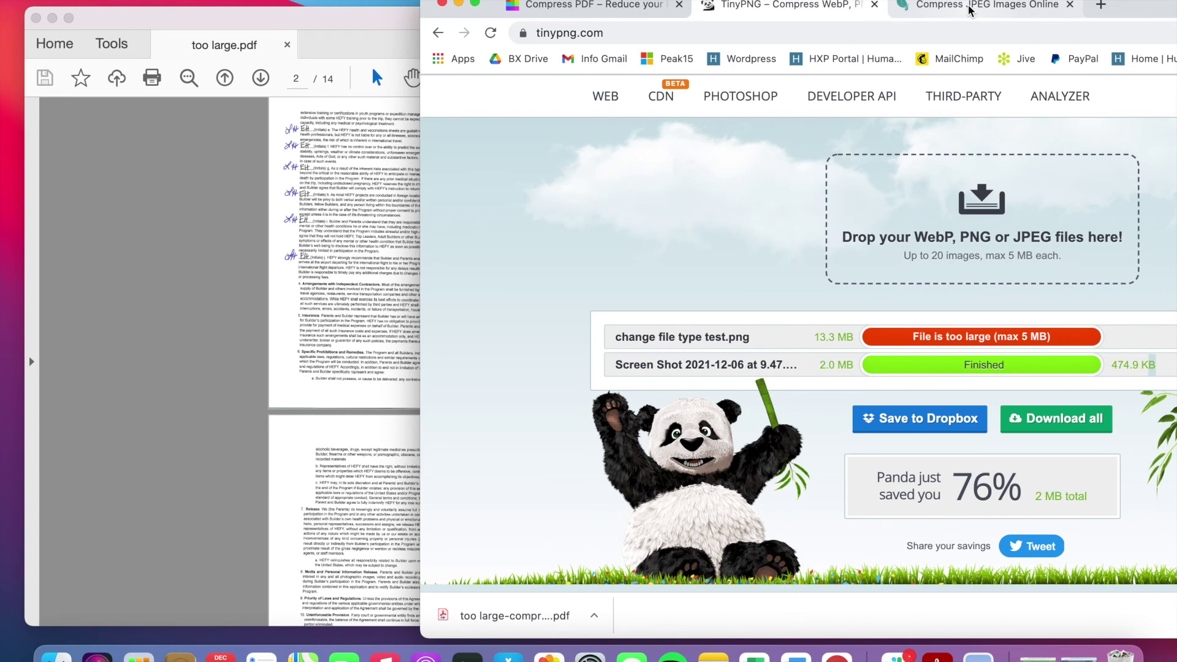
left_click(968, 8)
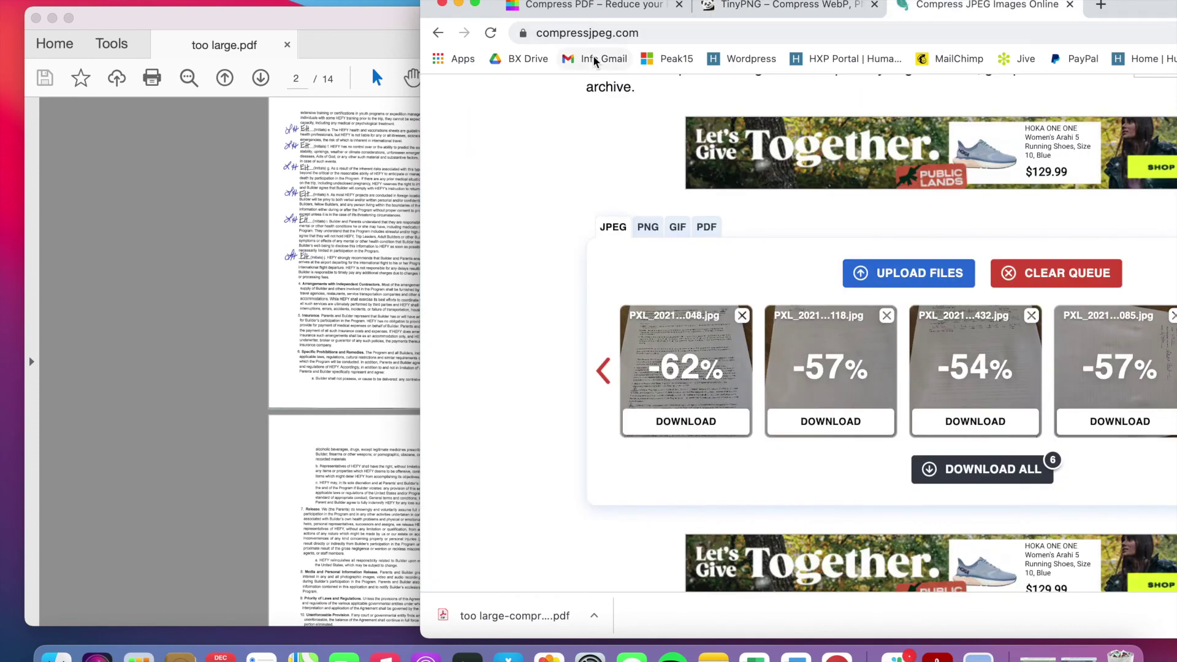
Close the too large.pdf window and minimize the Chrome window to clear the desktop
left_click(36, 18)
left_click_drag(250, 206, 451, 330)
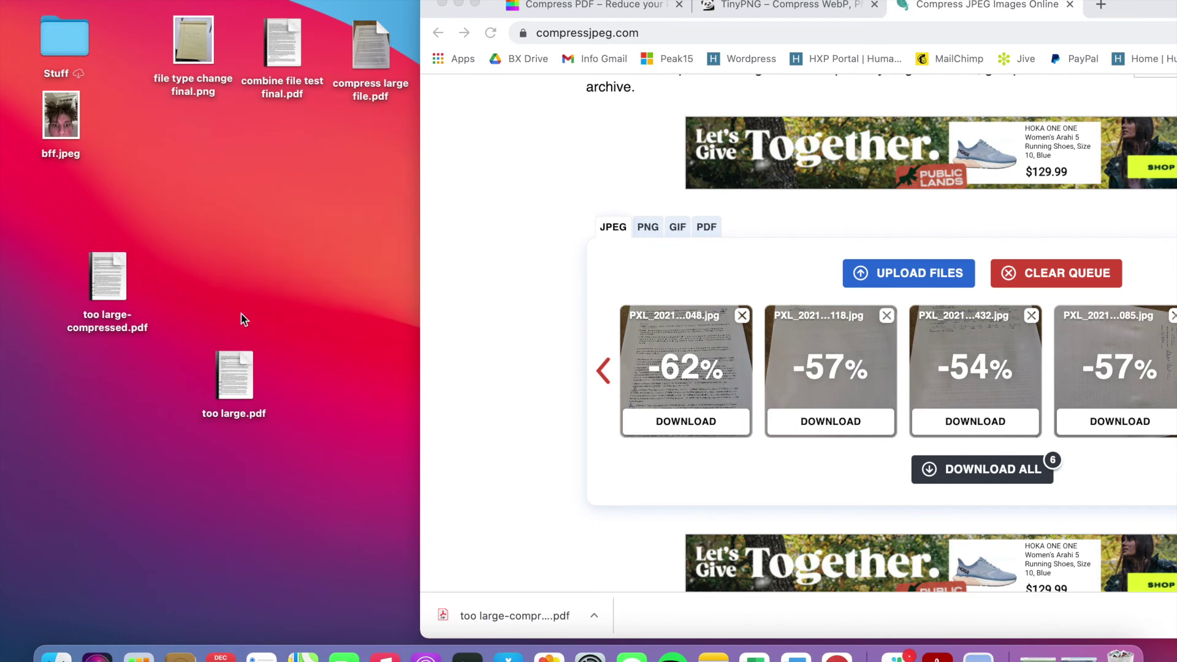
left_click(459, 4)
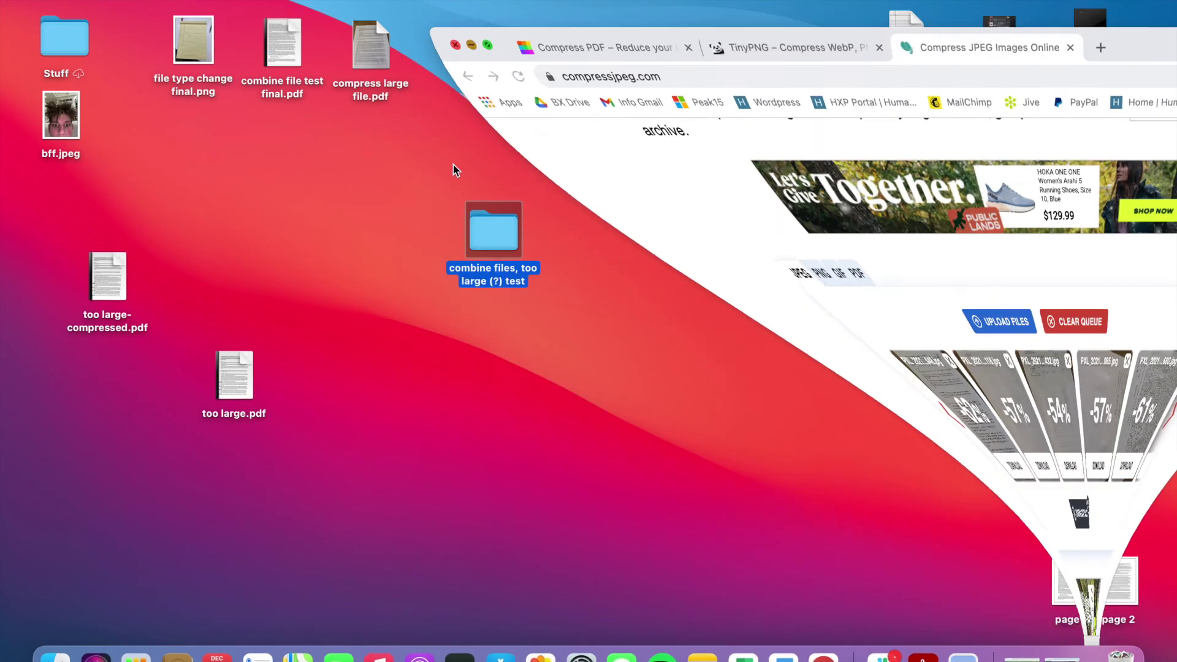
left_click(452, 173)
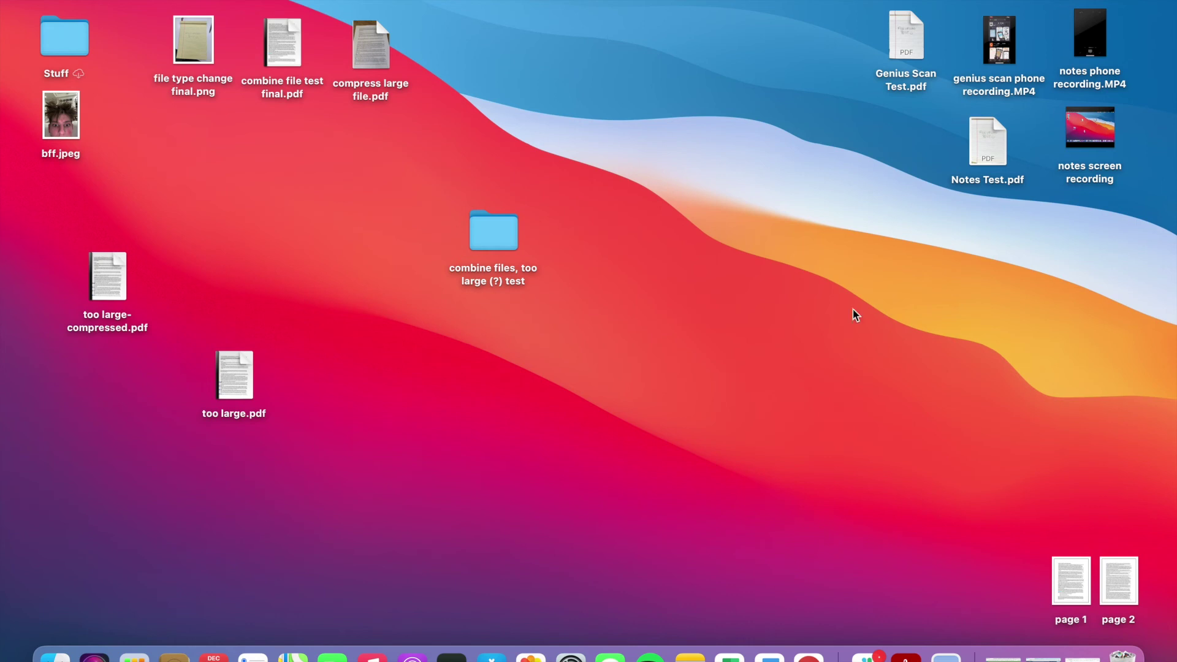
Restore the minimized Chrome window showing the HXP portal dashboard and reposition it on the desktop
left_click(1137, 607)
left_click(1090, 487)
left_click(1082, 658)
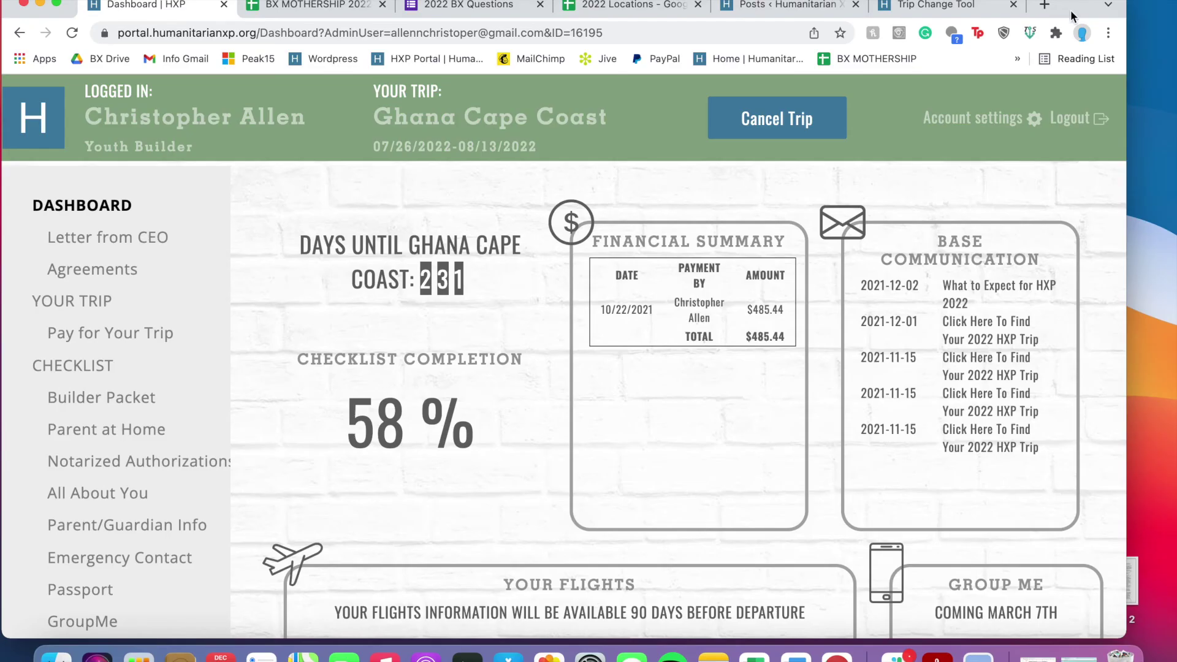
left_click_drag(1072, 12, 1095, 7)
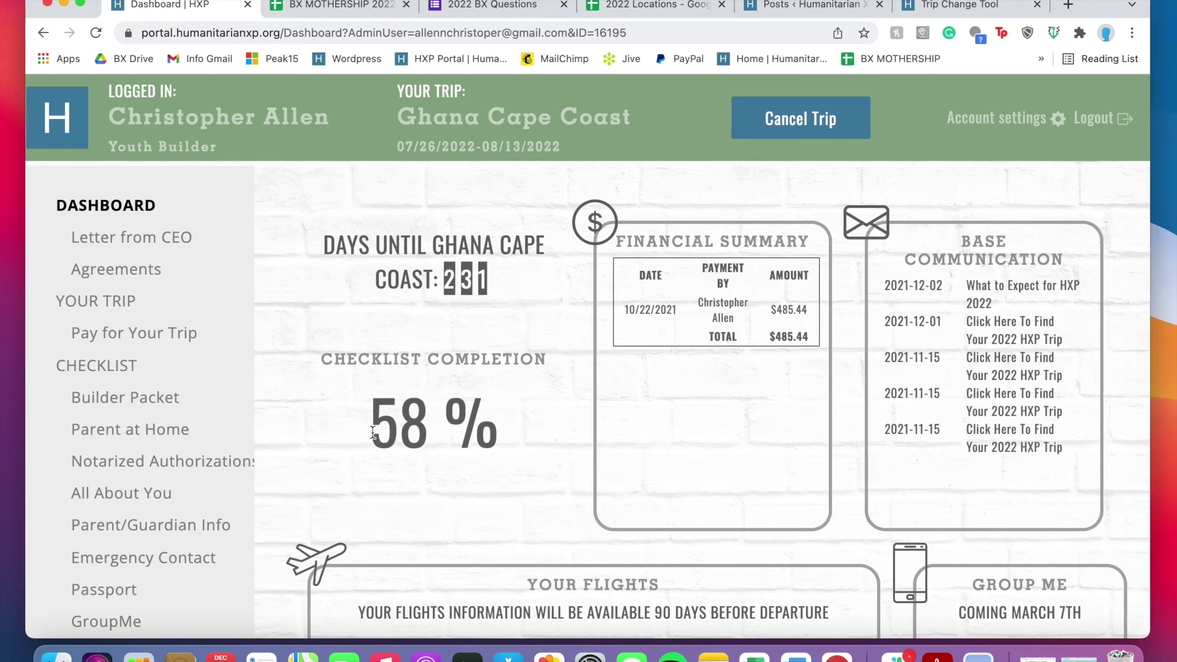
Open the Notarized Authorizations checklist item and go to the upload page for the first notarized document
scroll(172, 451, "down", 3)
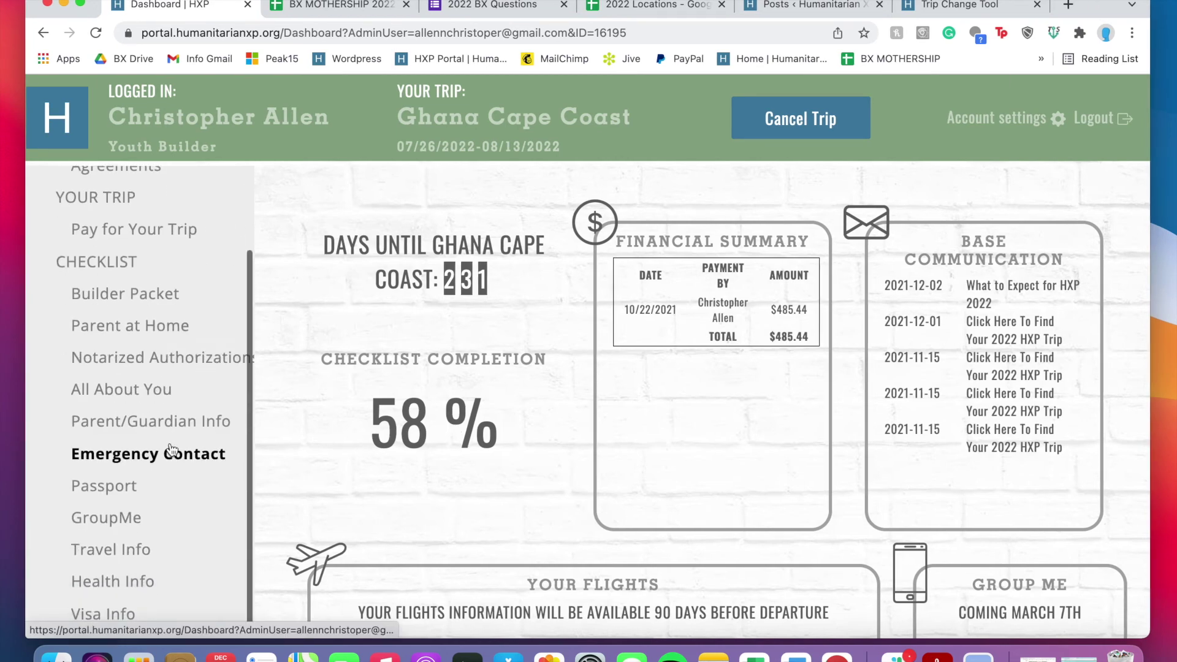
left_click(165, 359)
scroll(531, 433, "down", 5)
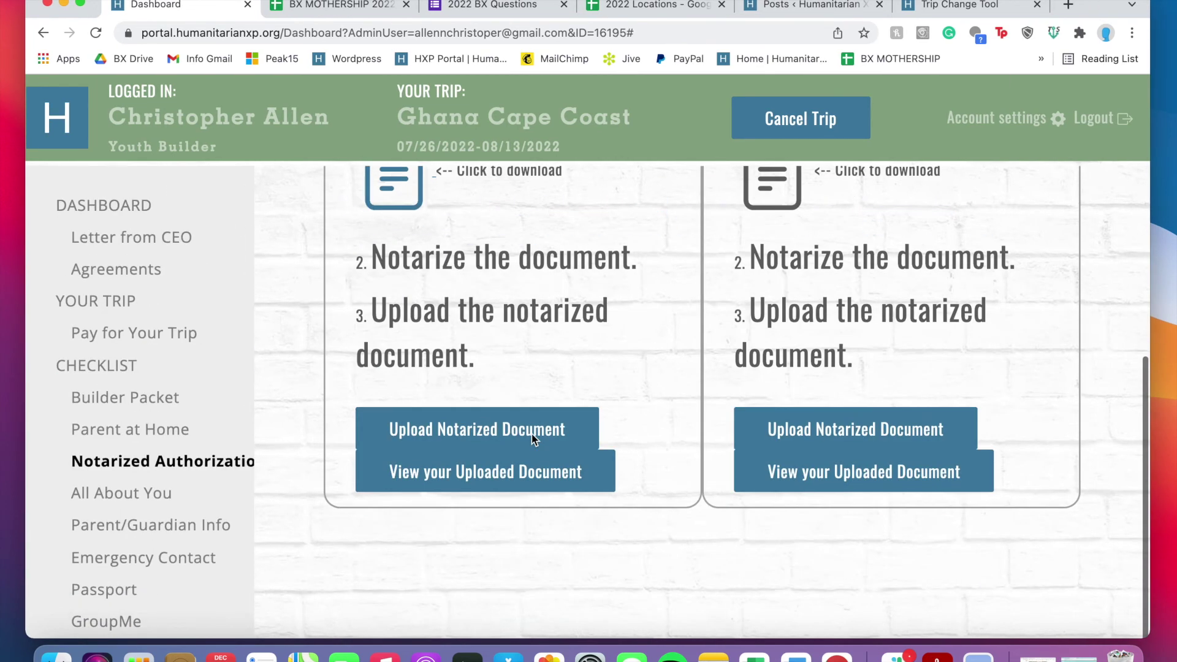
left_click(531, 434)
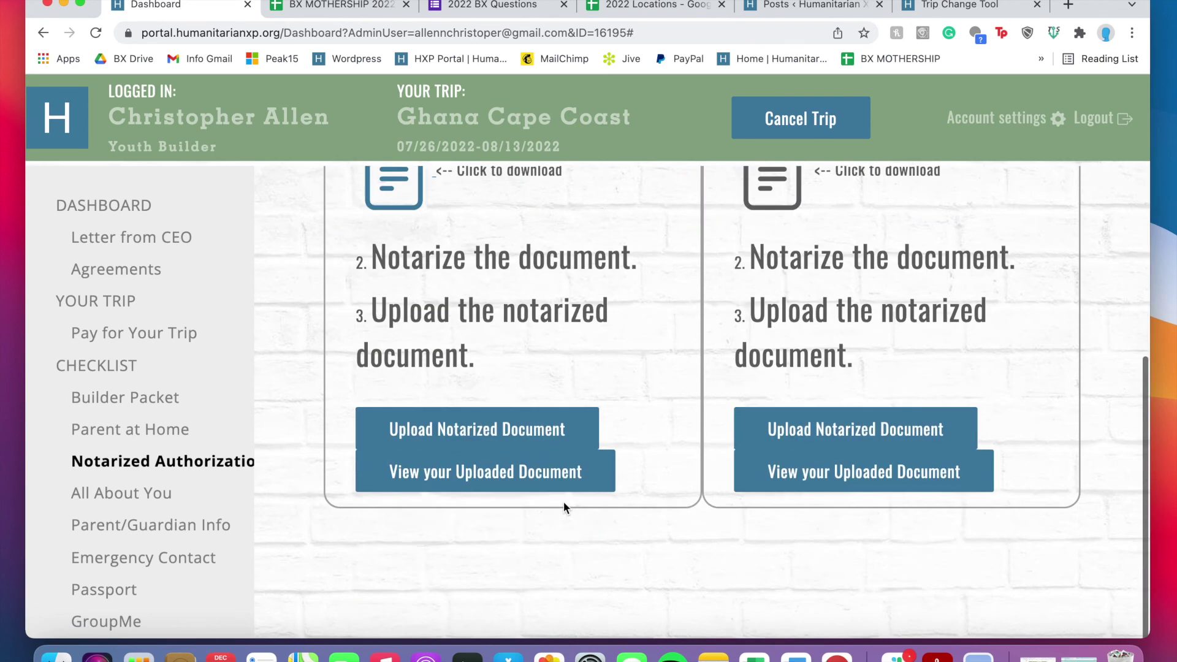
left_click(556, 434)
left_click(530, 433)
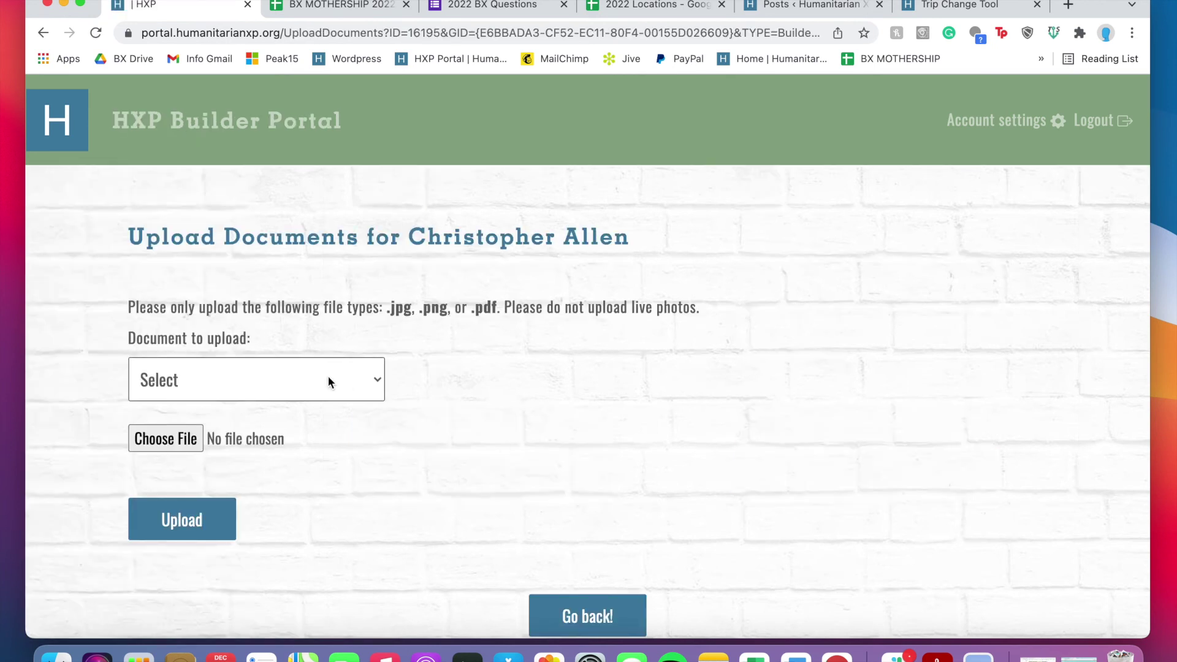
Set the document to upload to Full Builder Notarized Authorizations
left_click_drag(121, 319, 658, 360)
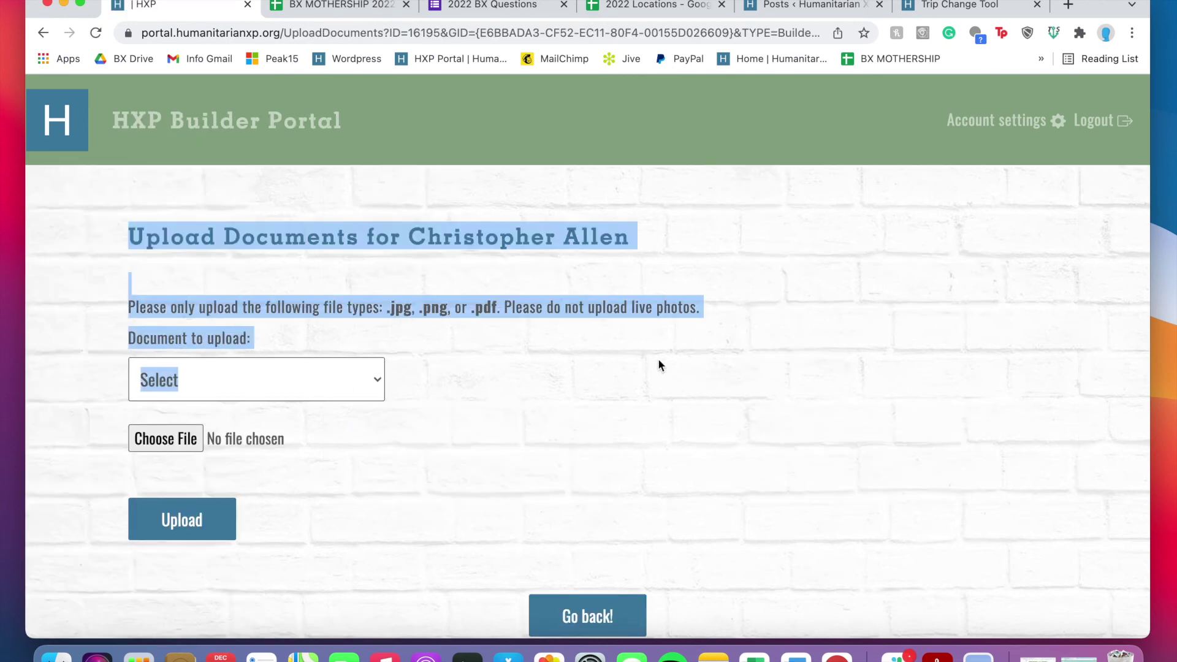
left_click(657, 359)
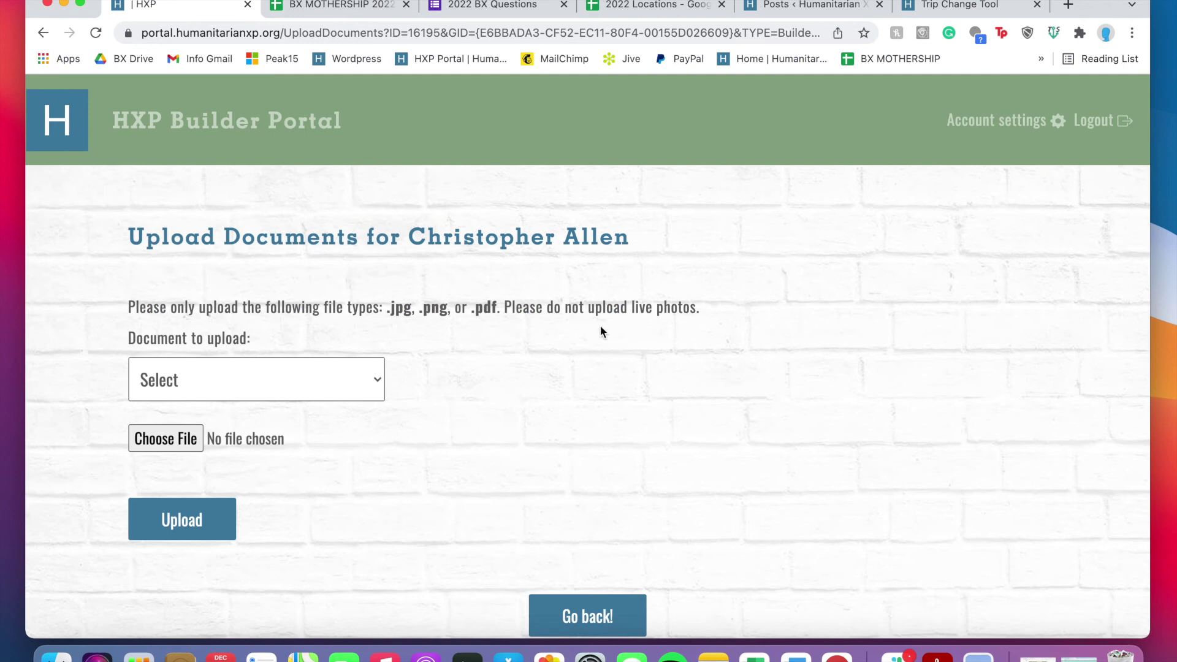
left_click(355, 391)
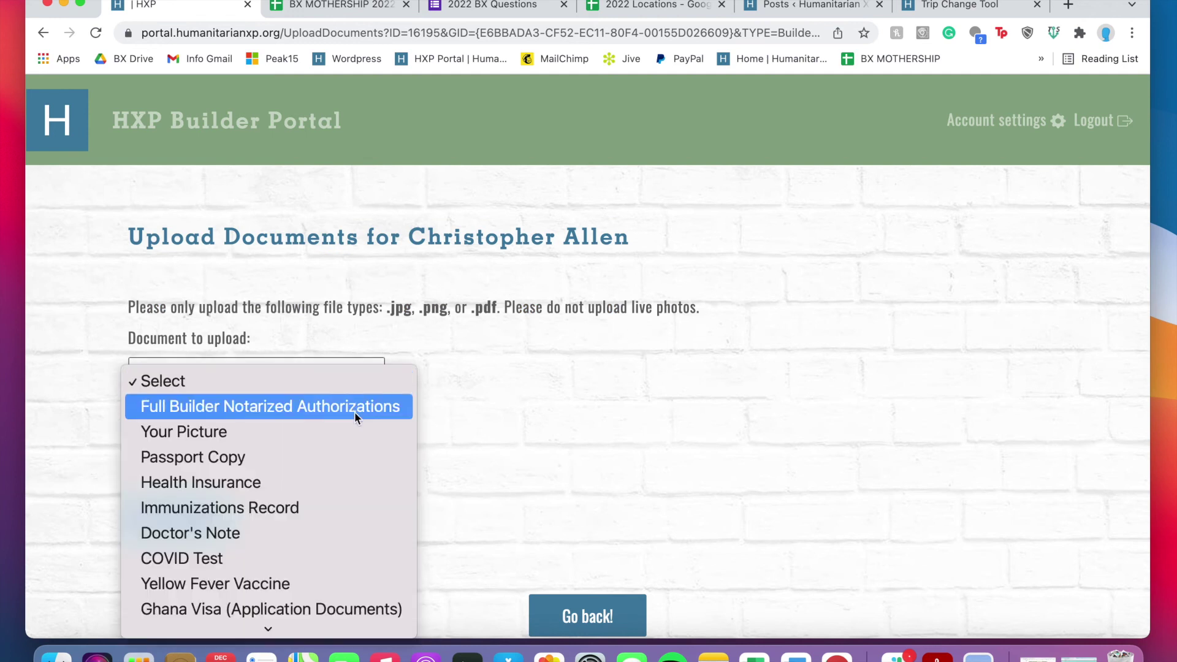
left_click(354, 411)
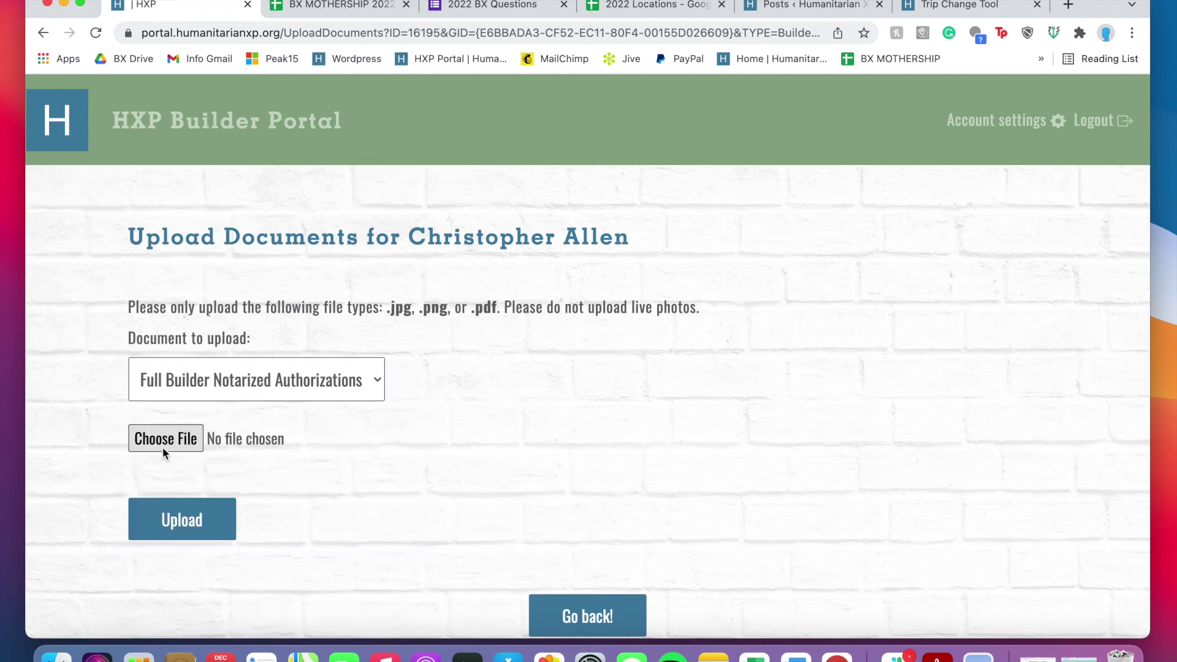
Preview the scanned PDFs on the desktop and choose Genius Scan Test.pdf as the file to upload
left_click(195, 425)
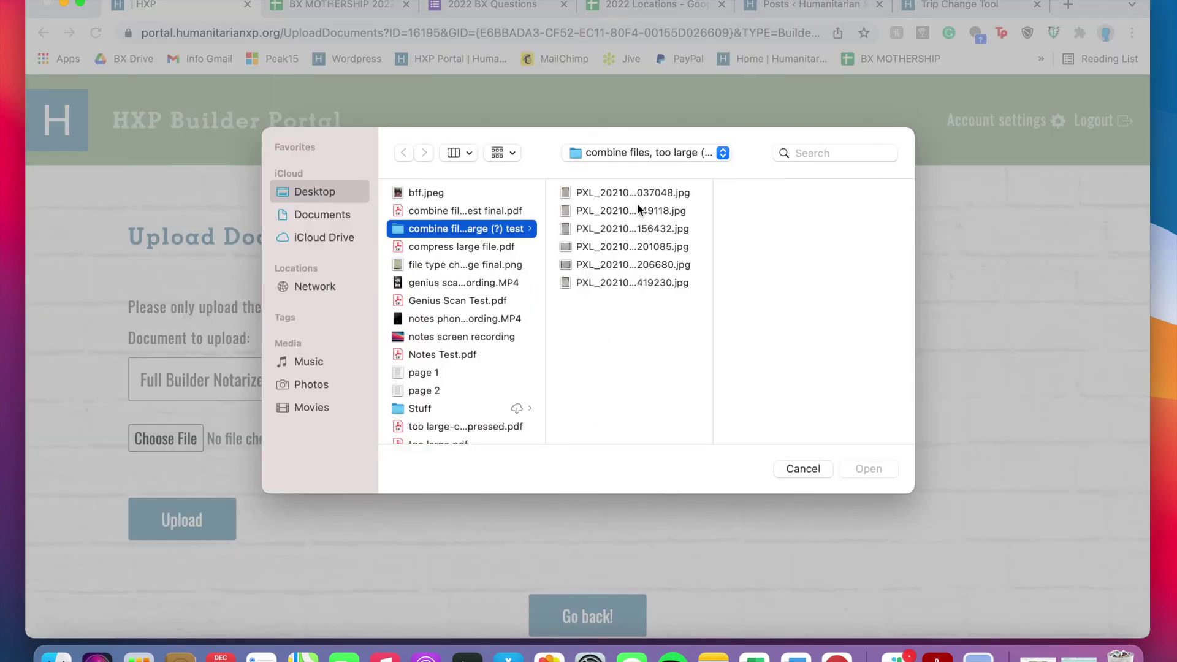
left_click(490, 301)
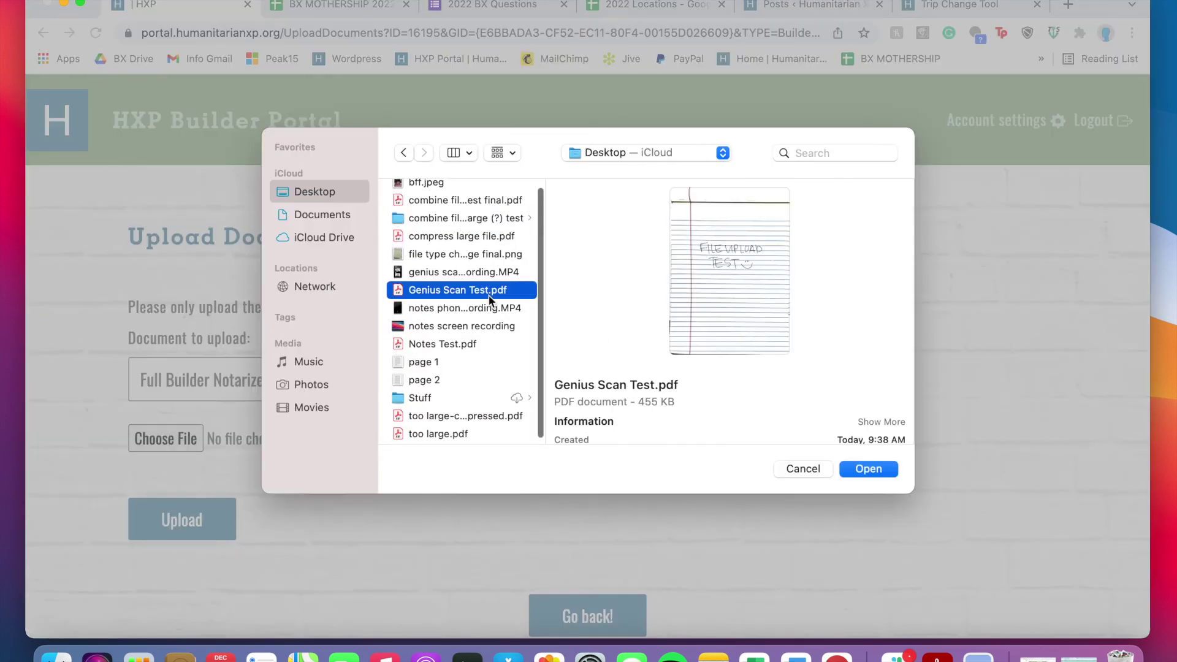
scroll(489, 300, "down", 1)
left_click(499, 247)
left_click(500, 211)
scroll(498, 312, "down", 1)
left_click(469, 410)
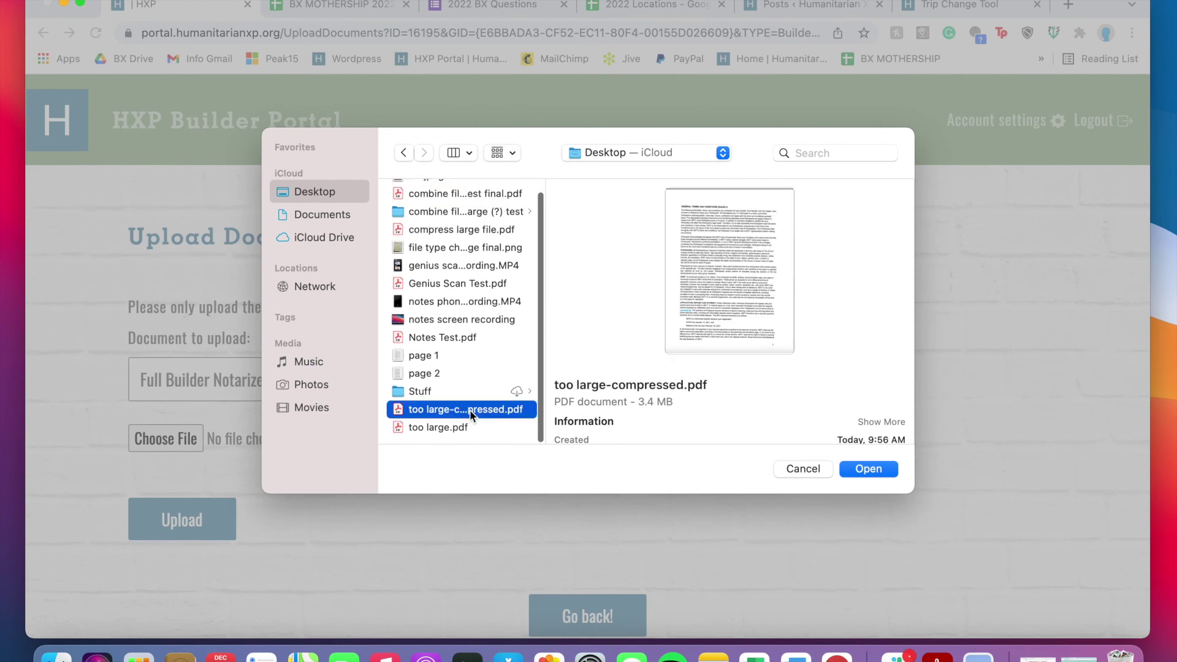
left_click(496, 337)
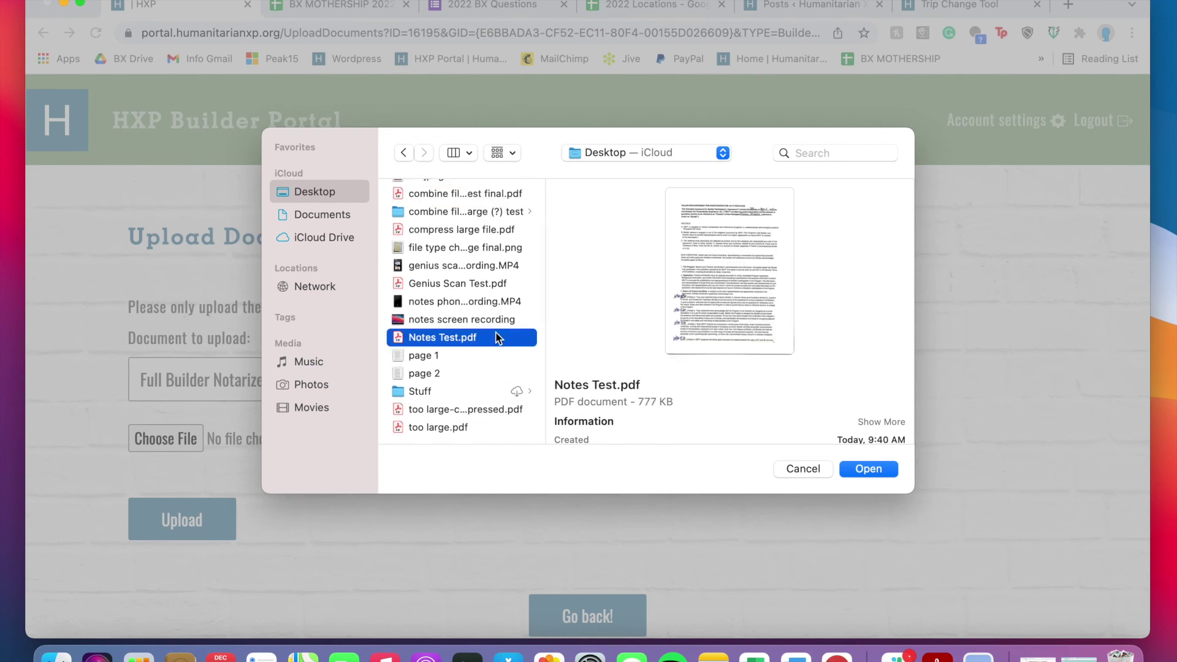
scroll(498, 334, "up", 1)
left_click(499, 299)
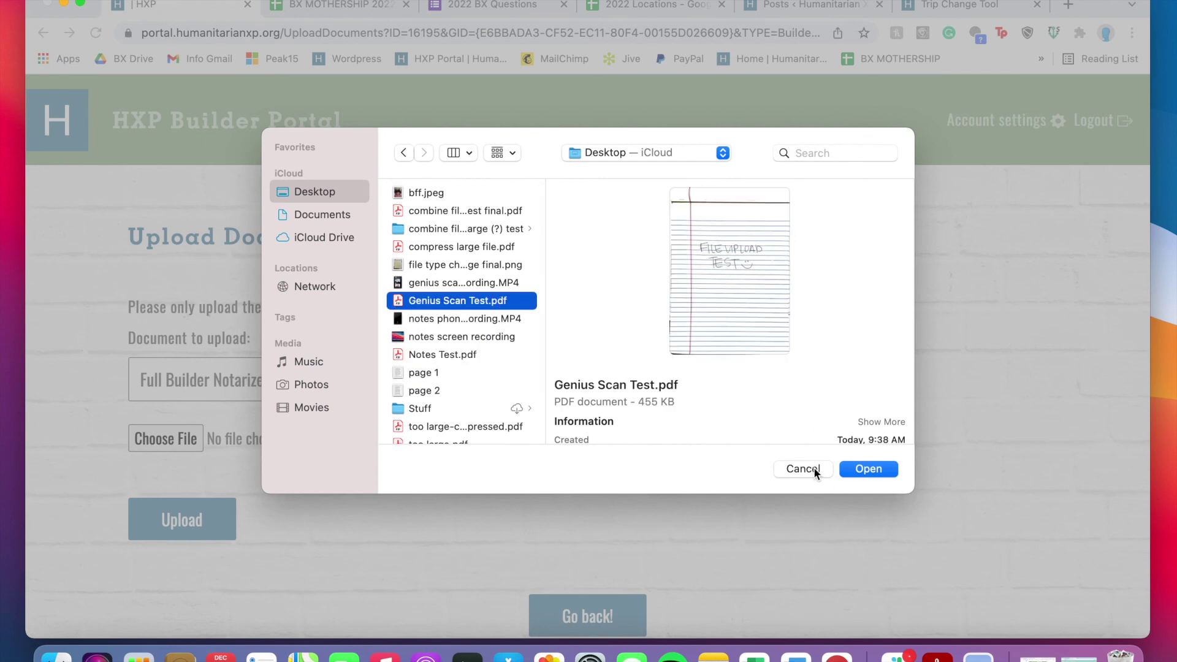
left_click(869, 469)
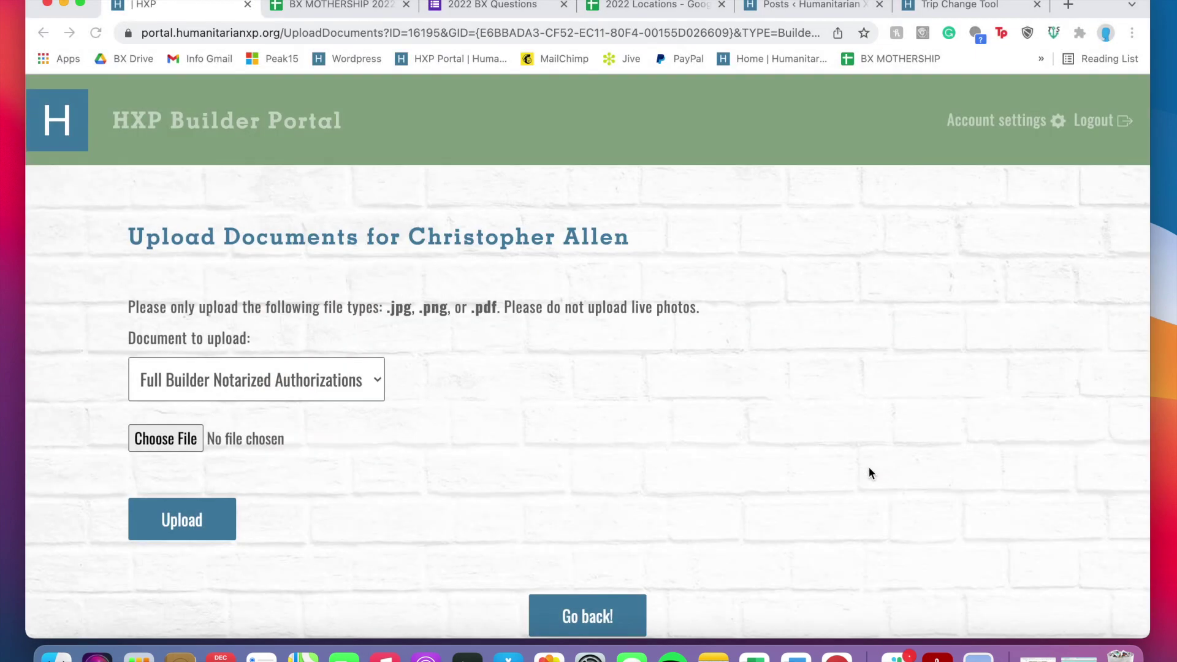
Clear the chosen upload file by reopening the file picker and cancelling it
left_click(335, 440)
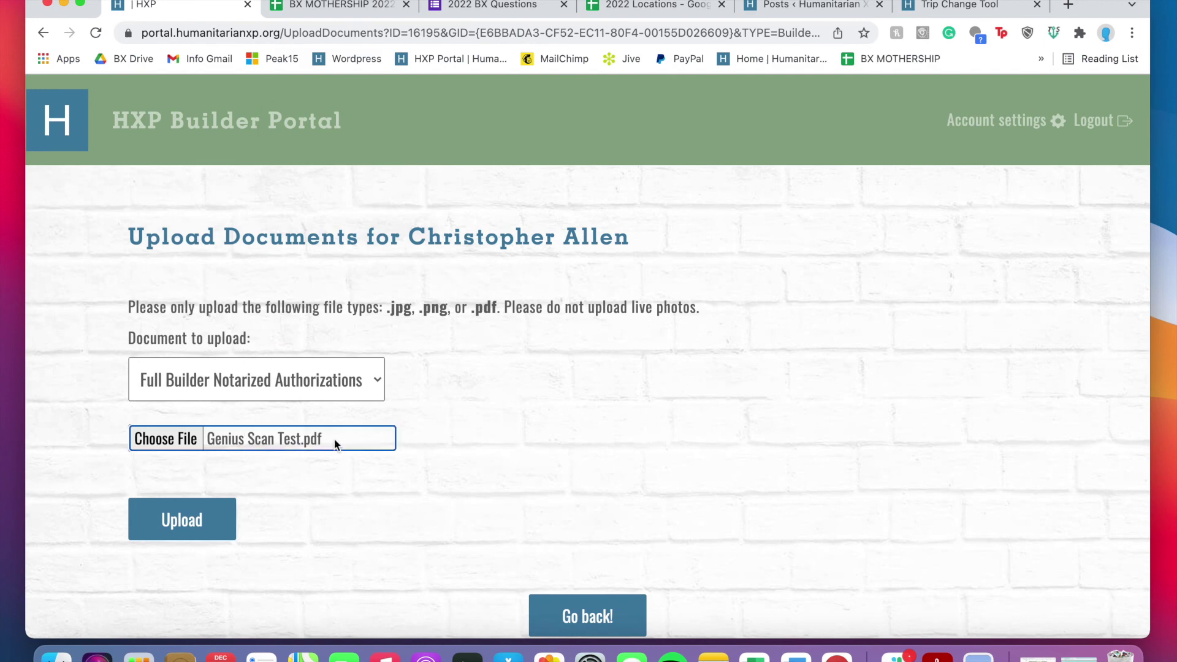
left_click(300, 439)
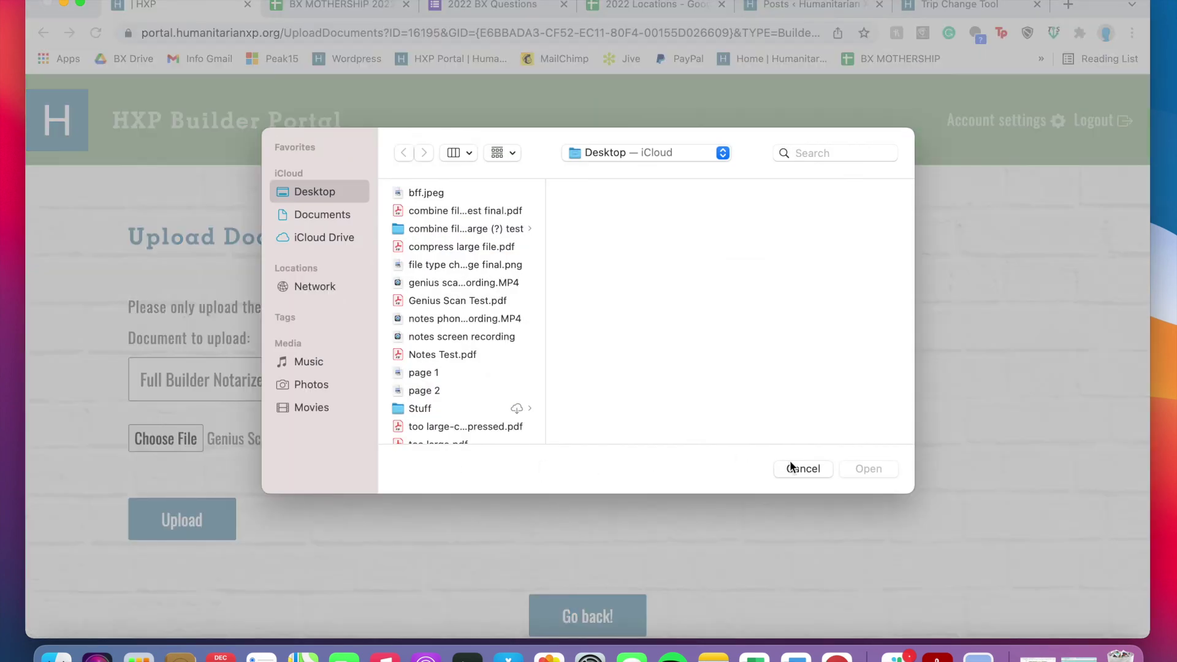
left_click(791, 467)
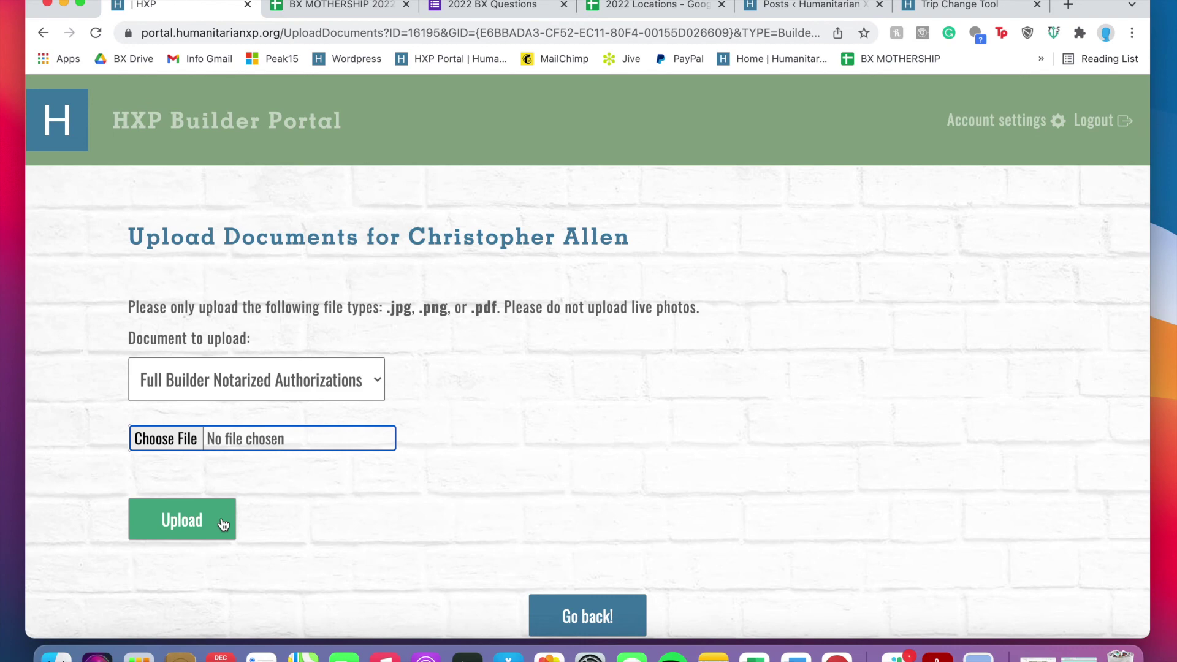
Return to the dashboard's Notarized Authorizations checklist item and view the first uploaded document, declining Acrobat as the default PDF viewer
scroll(637, 402, "left", 5)
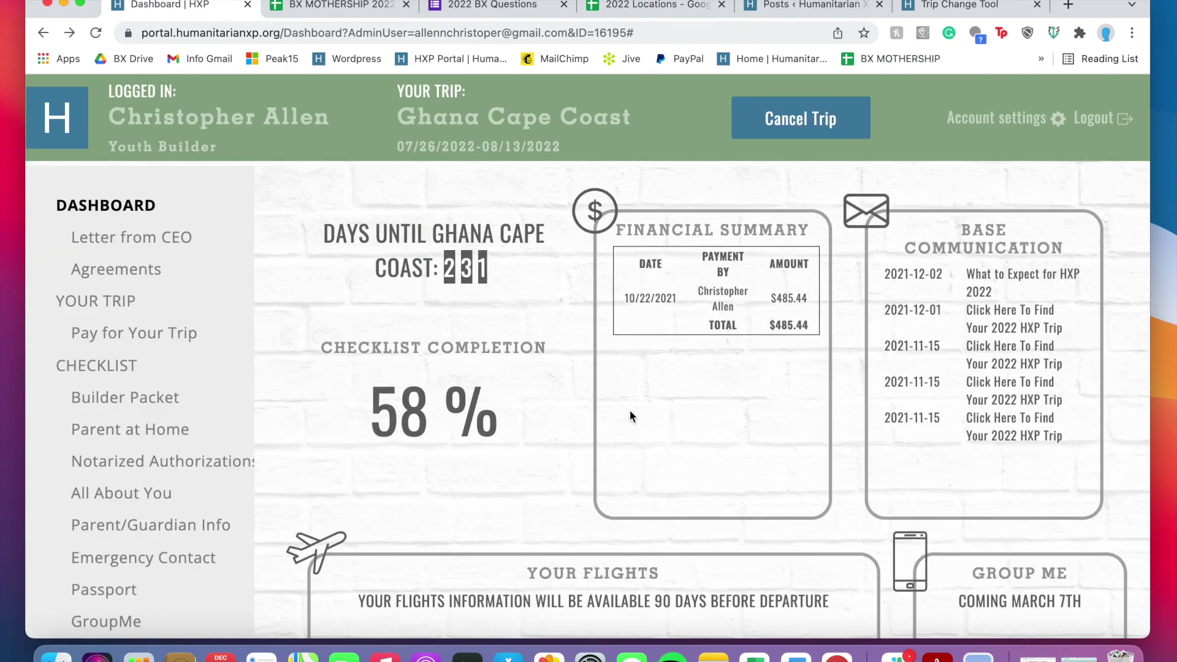
left_click(164, 473)
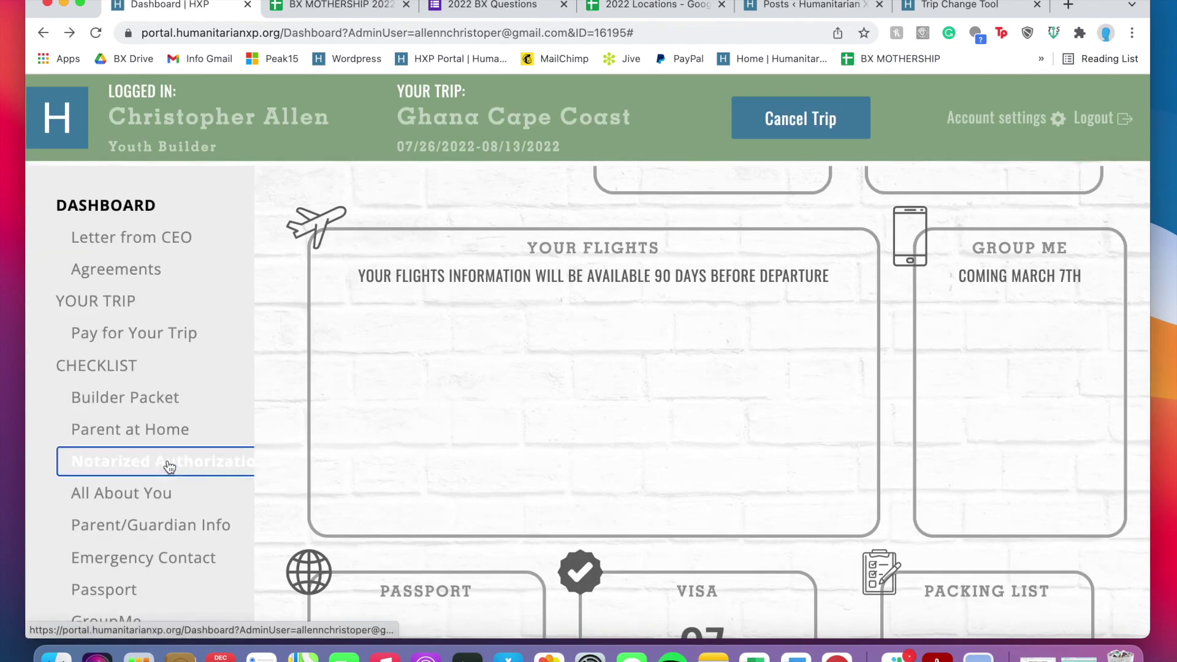
scroll(653, 521, "down", 5)
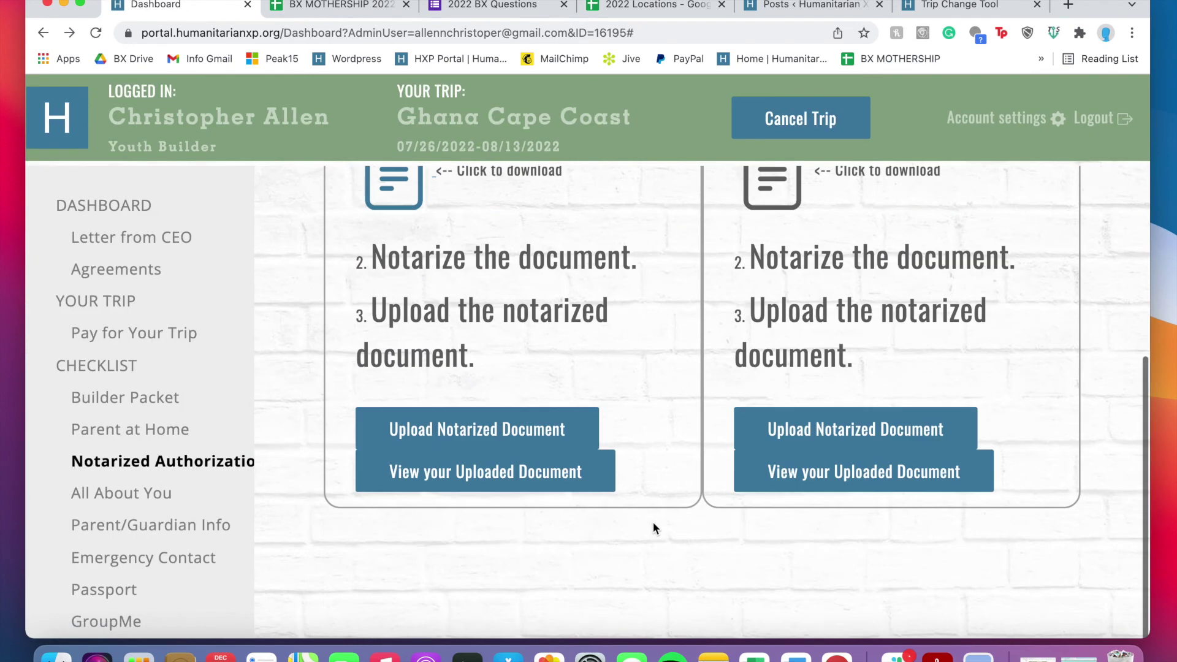
left_click(555, 479)
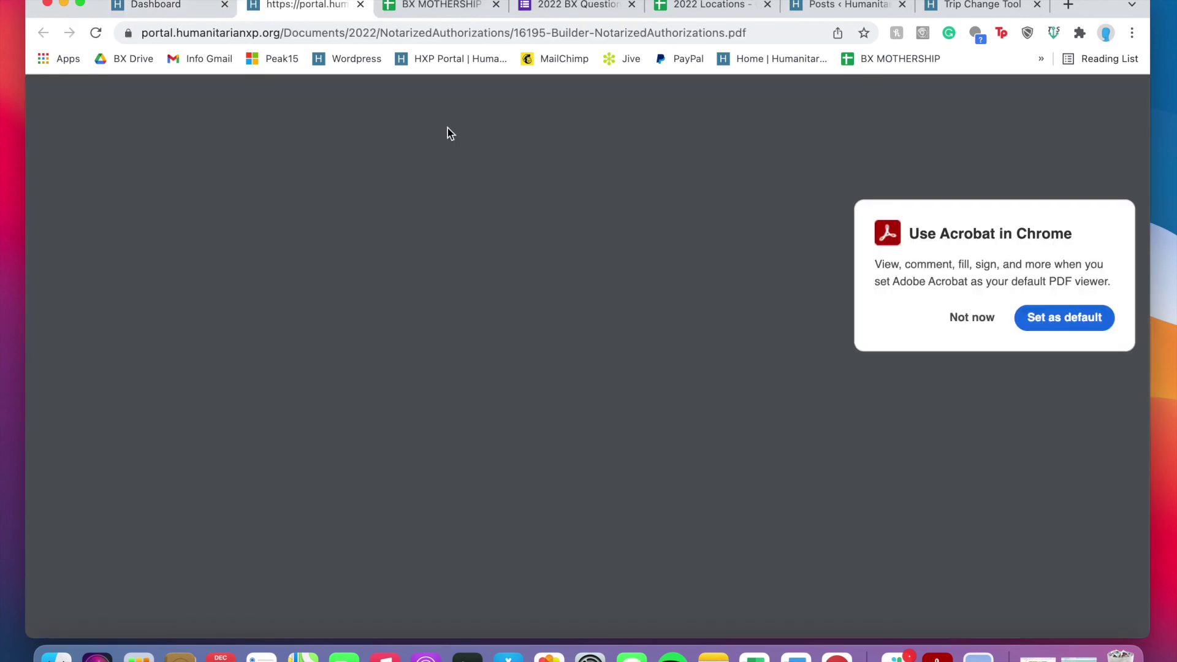
left_click(974, 317)
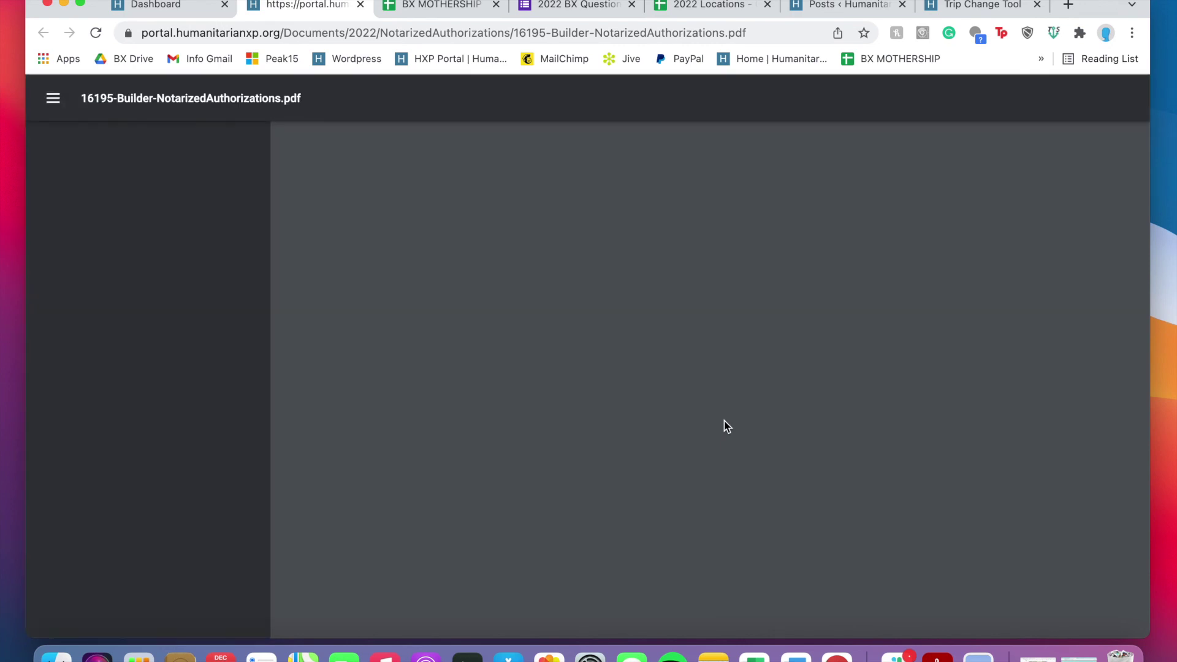
Review both pages of the uploaded medical power of attorney for signatures and the notary seal, and return to the portal dashboard
scroll(723, 420, "down", 20)
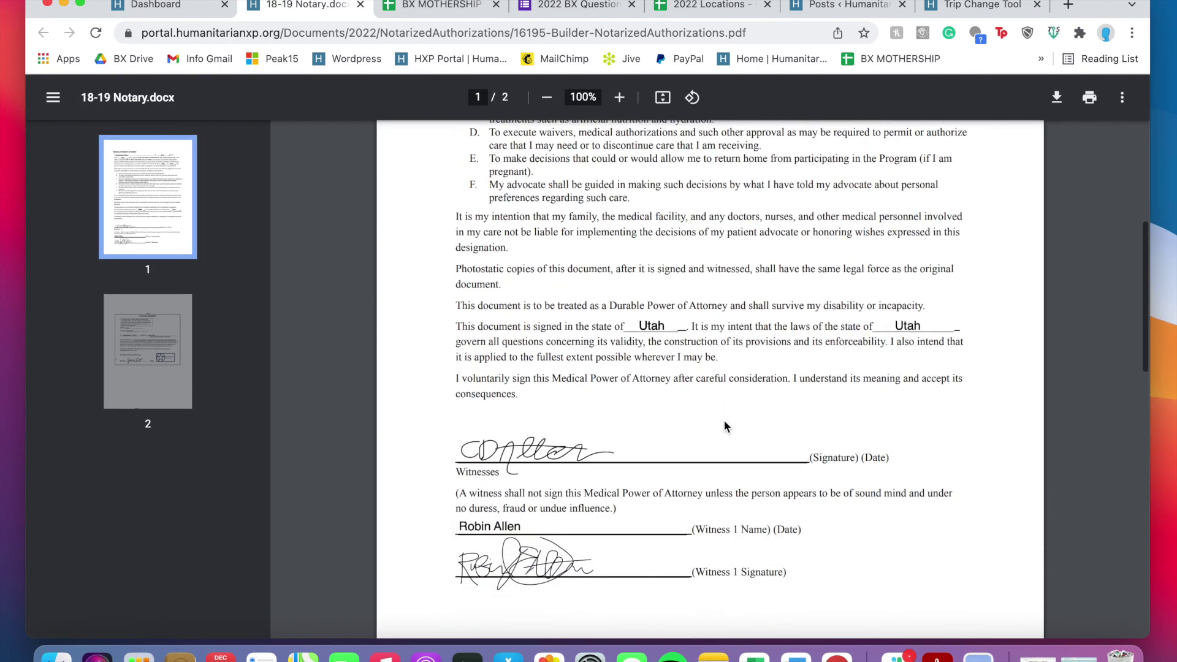
scroll(724, 423, "down", 5)
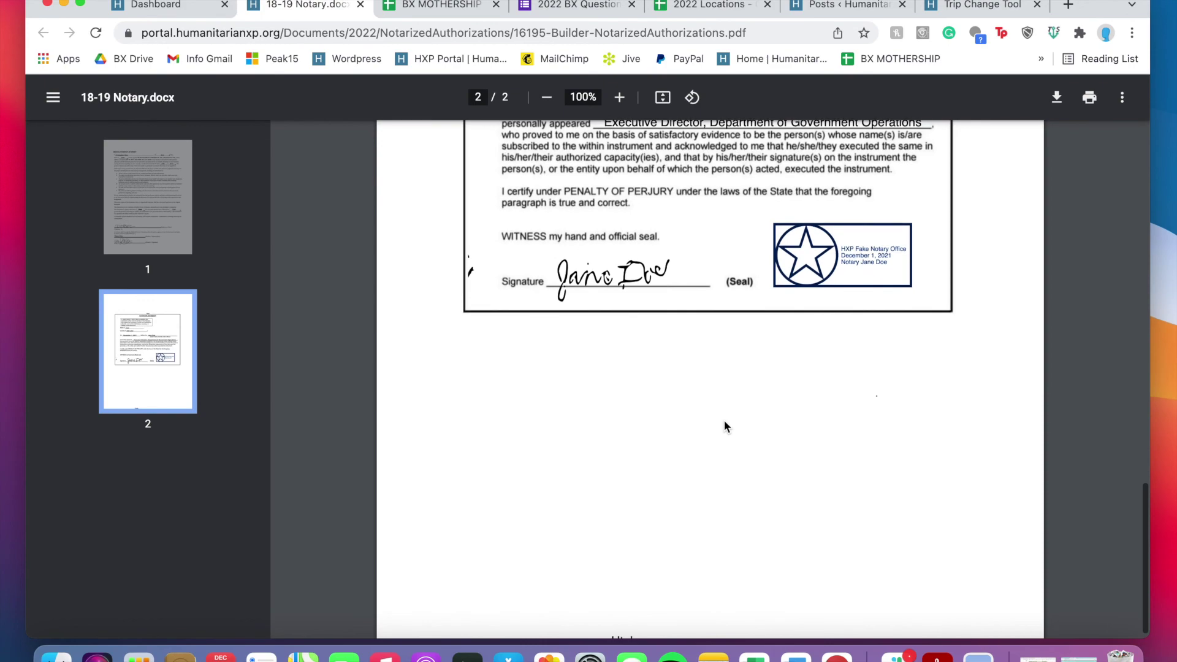
scroll(725, 423, "up", 20)
scroll(724, 425, "down", 20)
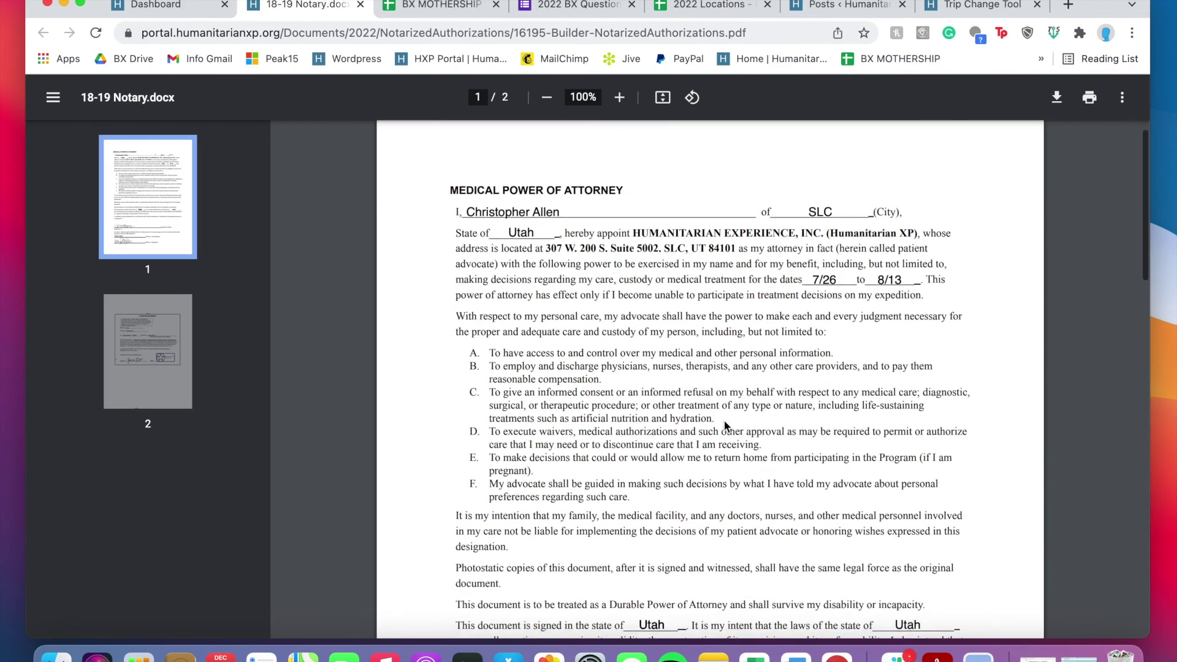
scroll(723, 420, "down", 3)
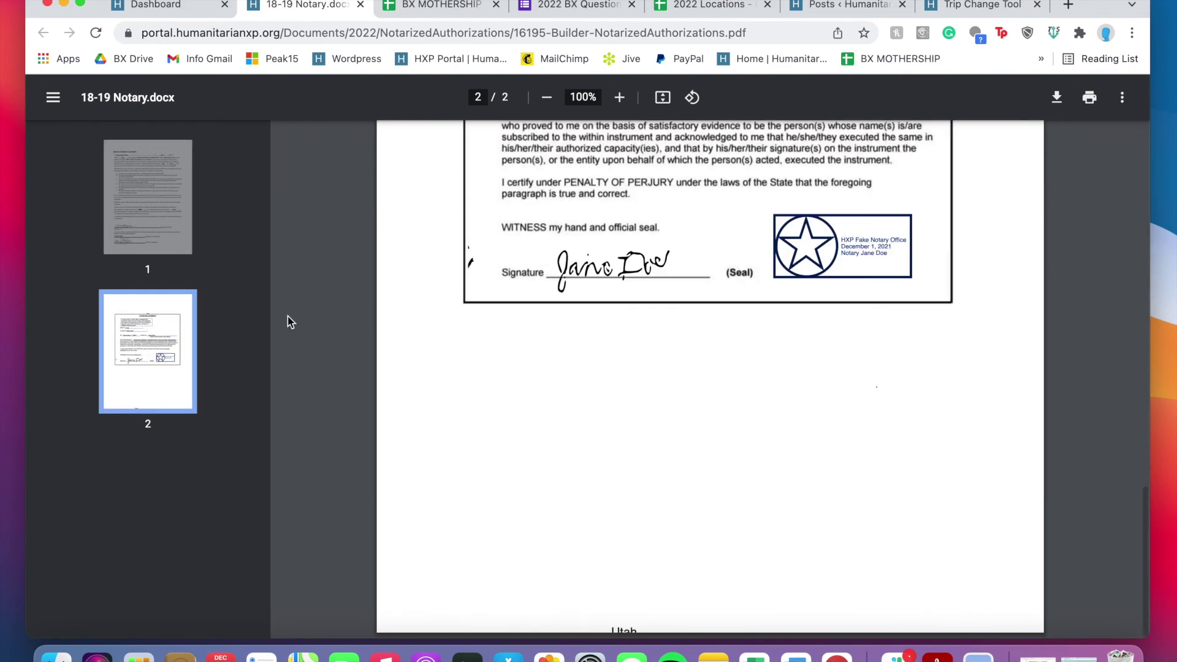
key("ctrl+shift+Tab")
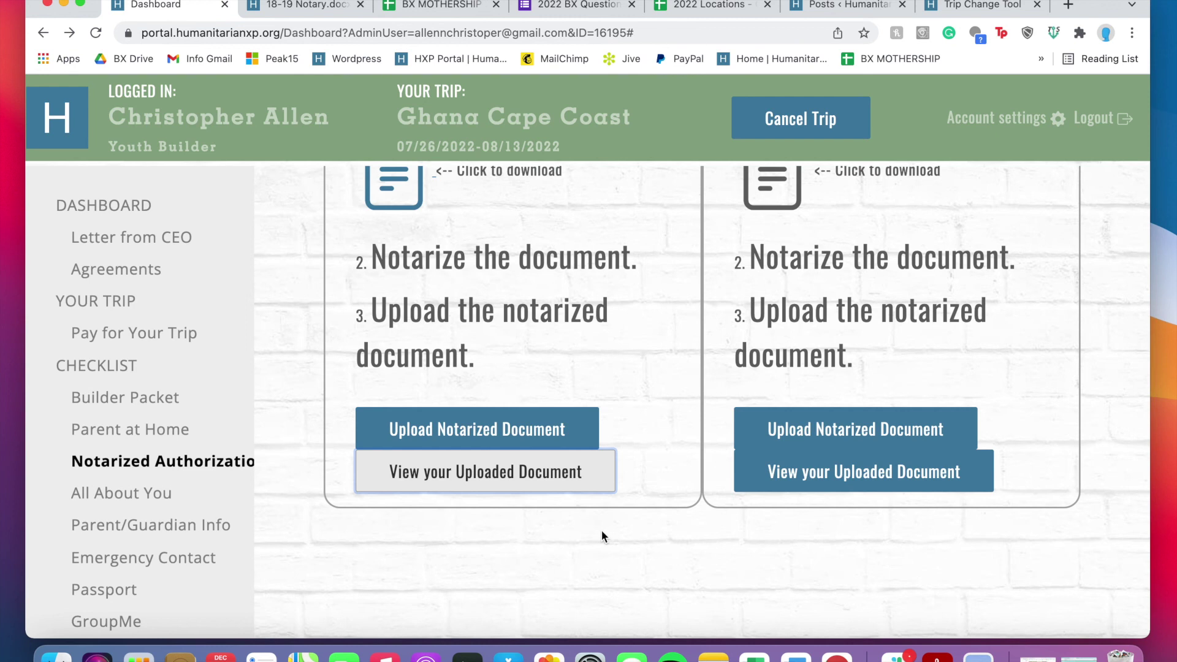
Switch to the desktop, open Genius Scan Test.pdf in Acrobat to check the scanned page's legibility, and close it
left_click(64, 3)
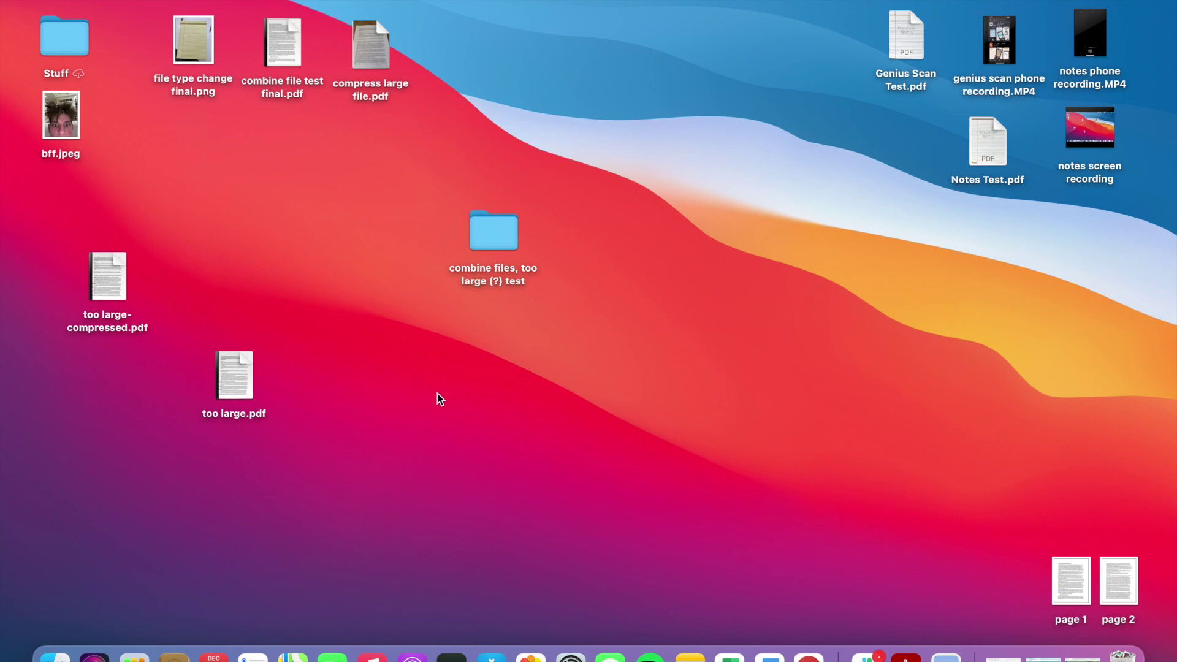
mouse_move(1008, 34)
left_click(902, 34)
double_click(903, 34)
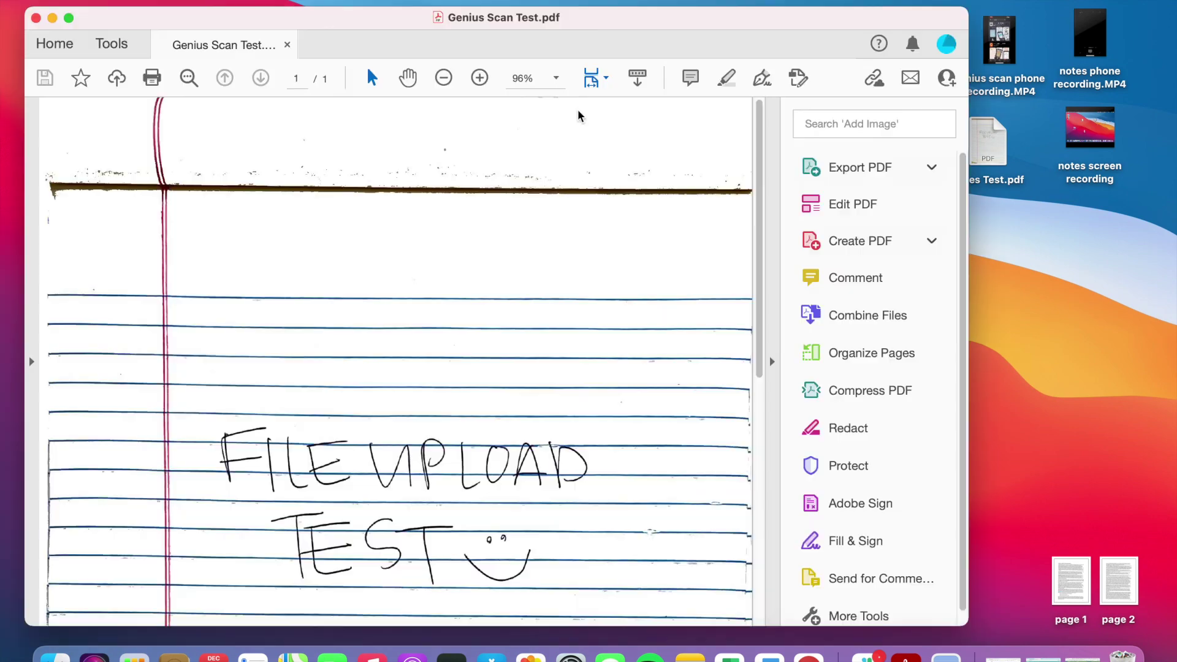
scroll(484, 282, "down", 5)
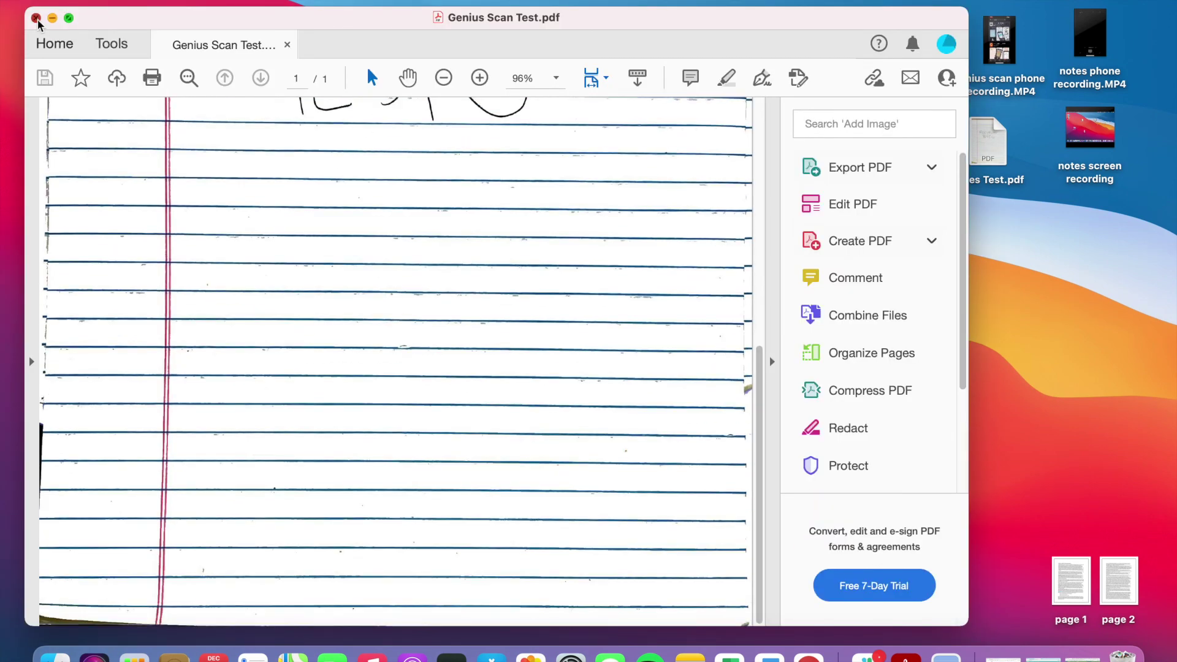
left_click(36, 18)
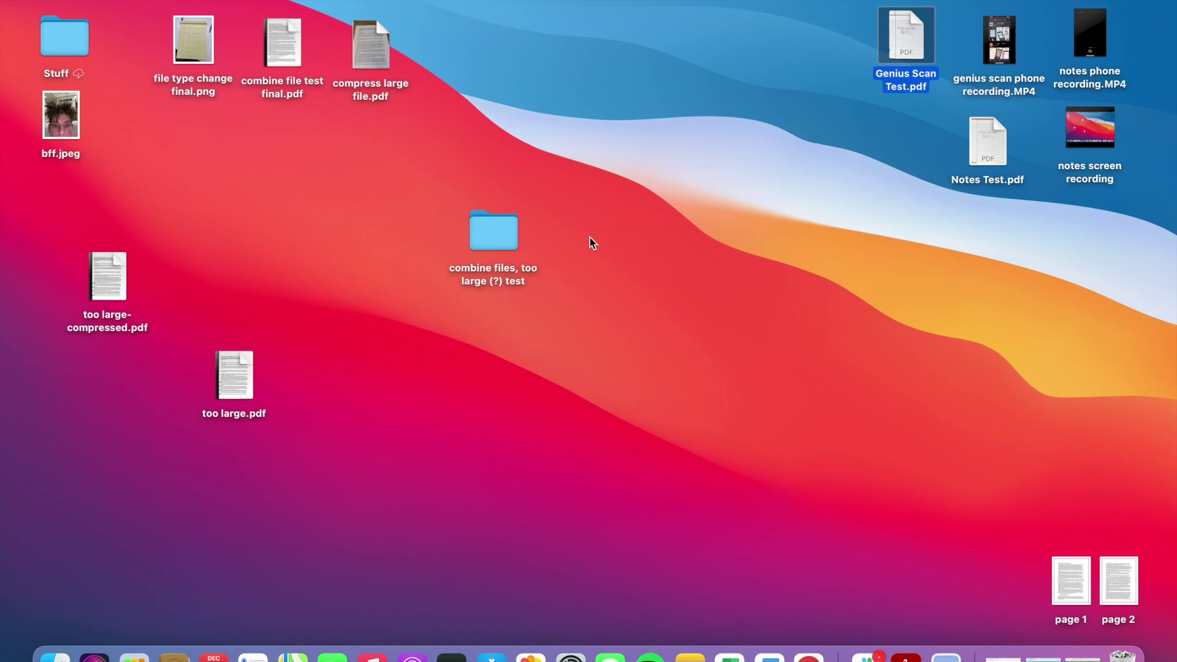